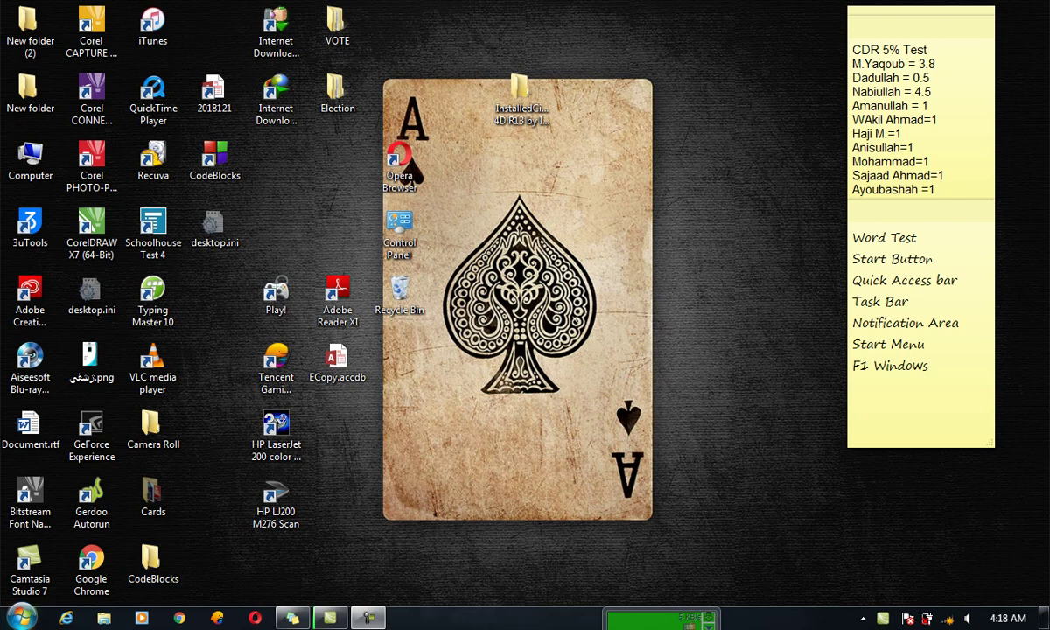
Step: Open the Windows 7 Start menu from the taskbar
click(19, 618)
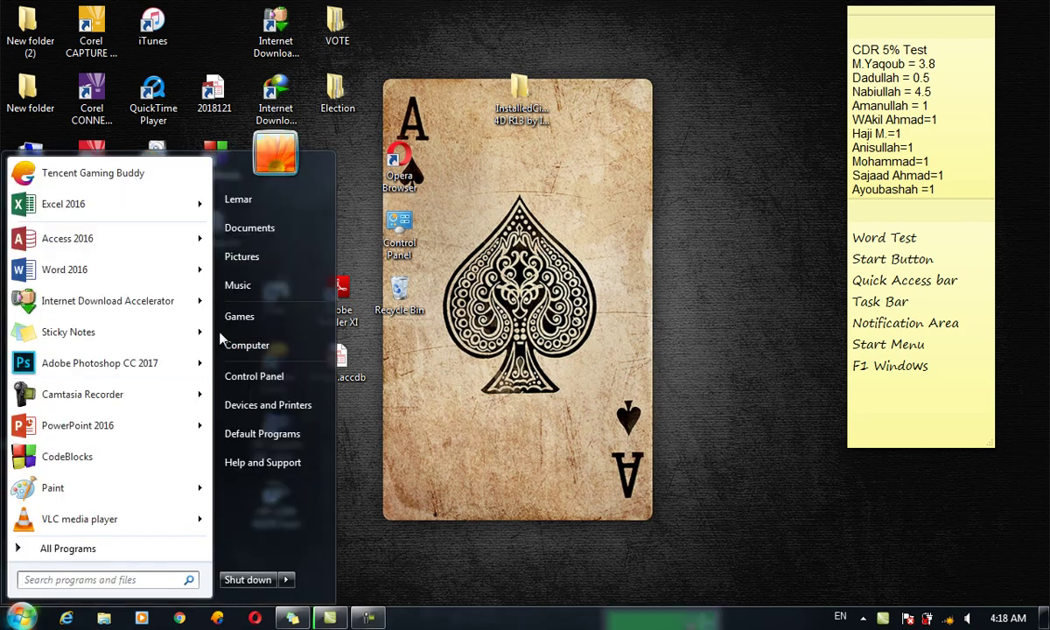
Step: Search the Start menu for 'word' and launch WordPad from the results
text(wor)
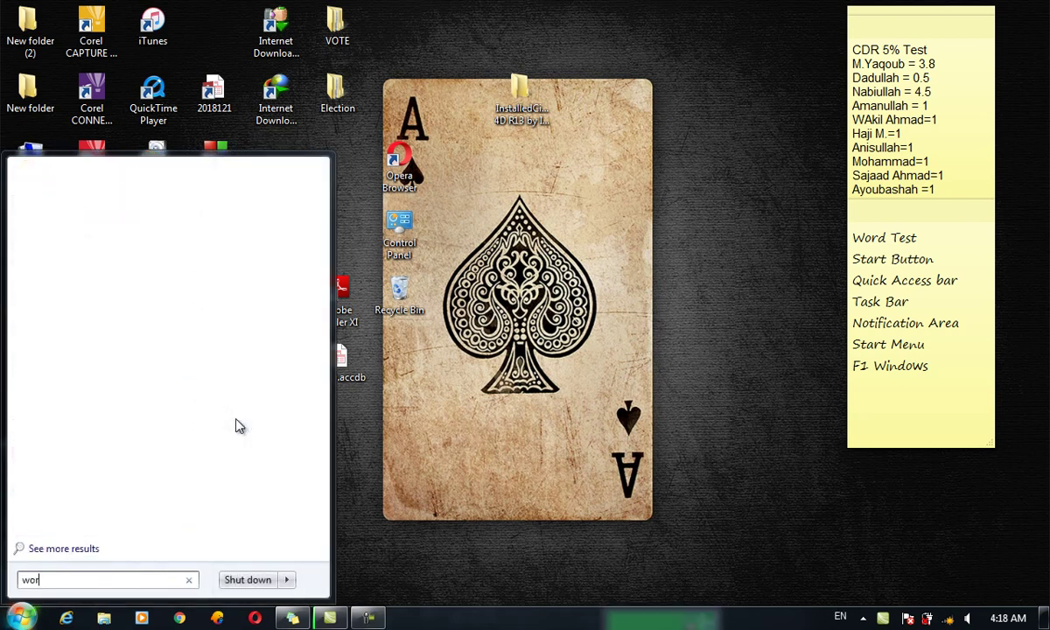
text(d)
key(Down)
key(Return)
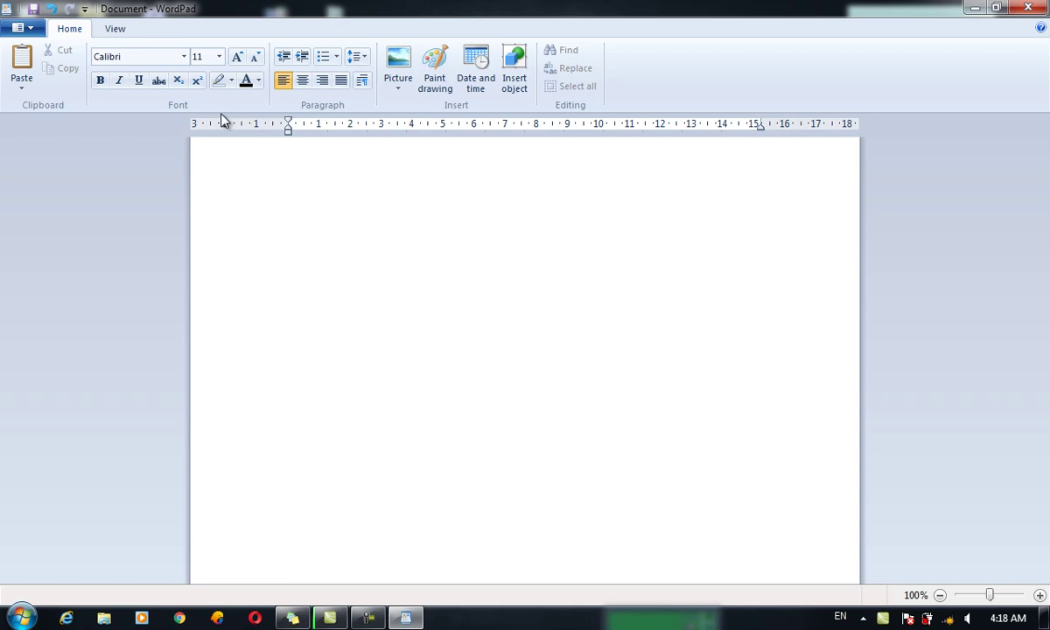
Step: Paste the copied name seven times, then type 'Pharagraph' on the line after them
text(Ahamd)
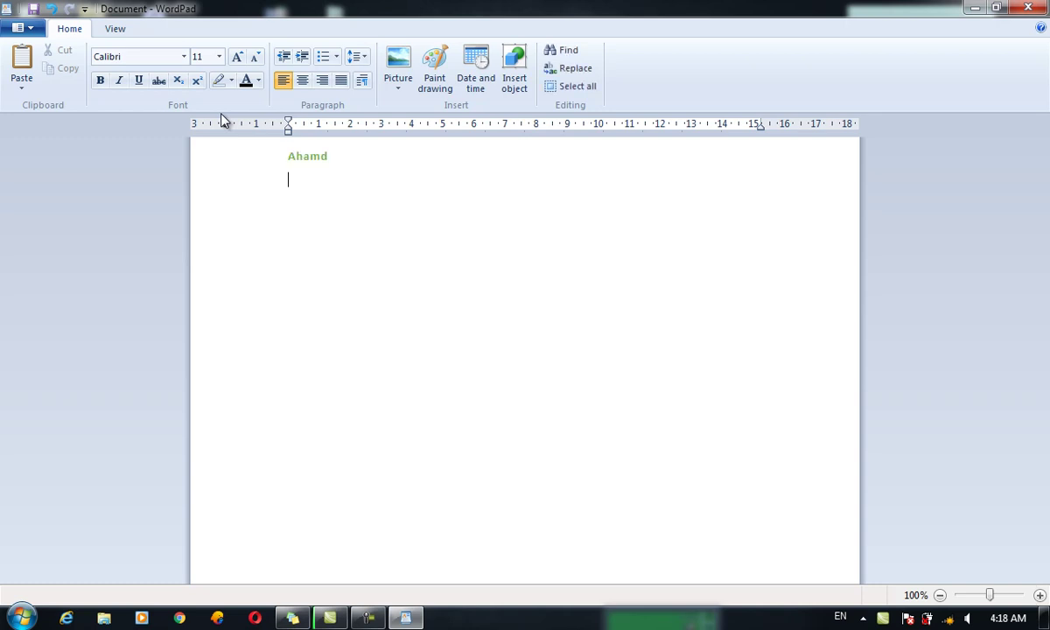
key(ctrl+v)
key(ctrl+v)
key(ctrl+v)
key(ctrl+v)
key(ctrl+v)
key(ctrl+v)
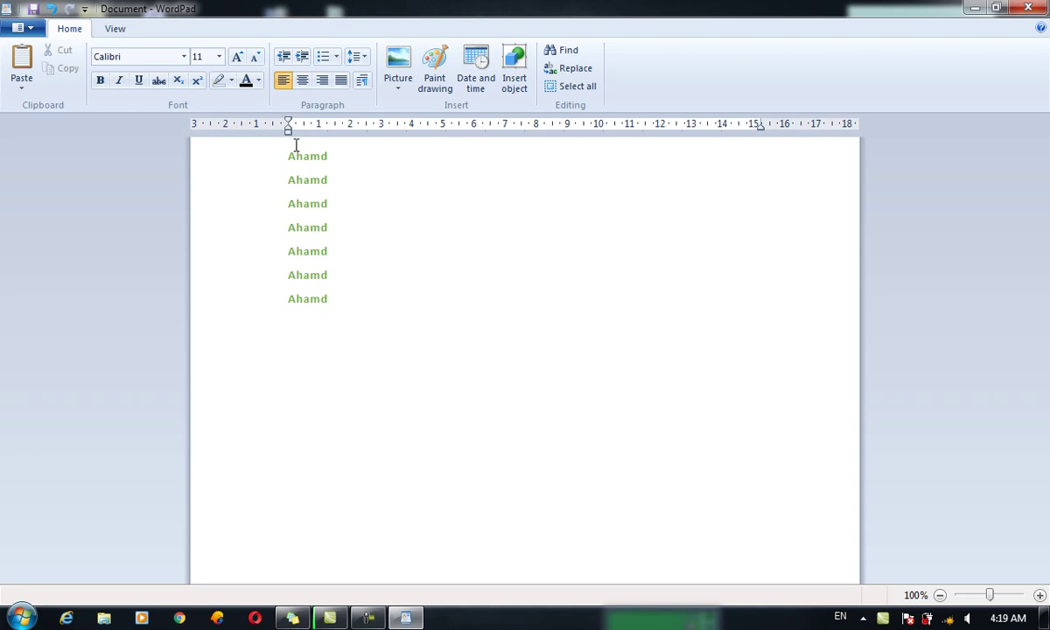
click(336, 294)
text(Pharagraph)
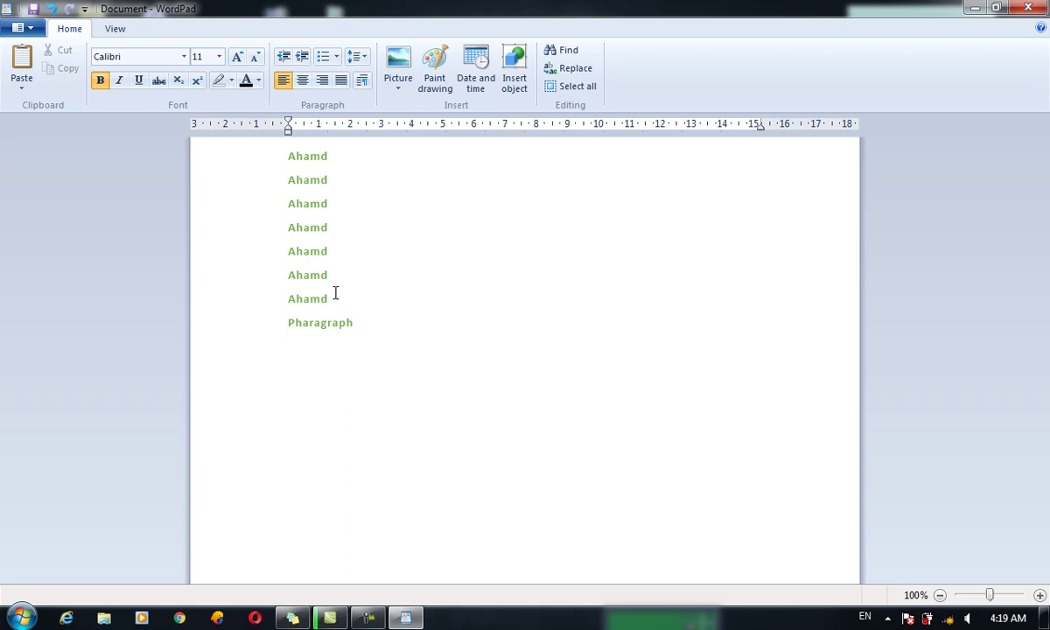
Step: Type 'Second Line' below Pharagraph and practise selecting the paragraph and single name lines
text(Second)
text( Line)
double_click(267, 340)
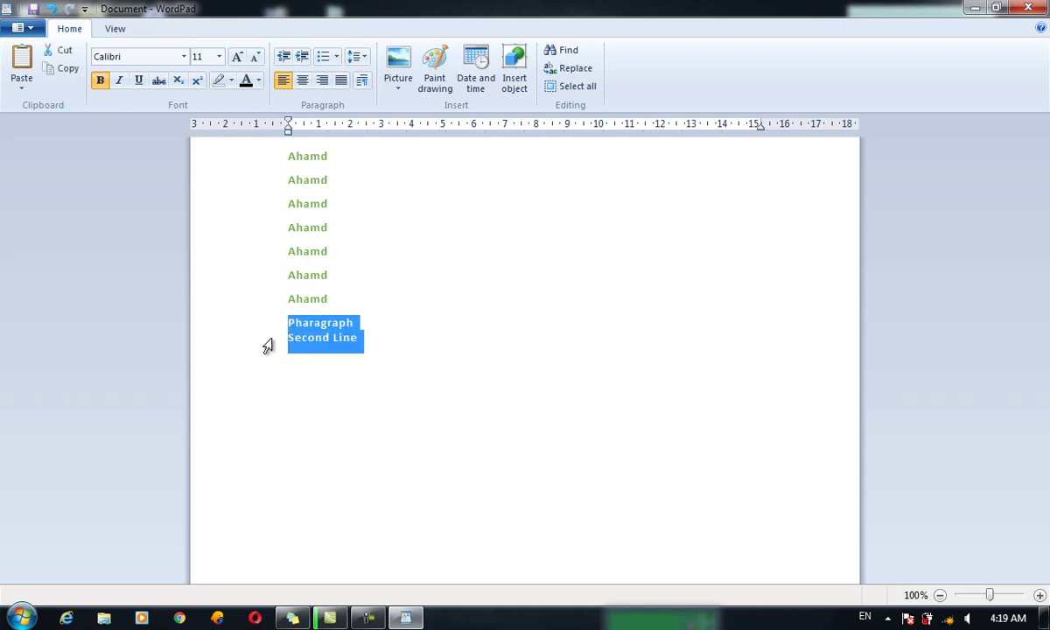
click(273, 302)
click(273, 278)
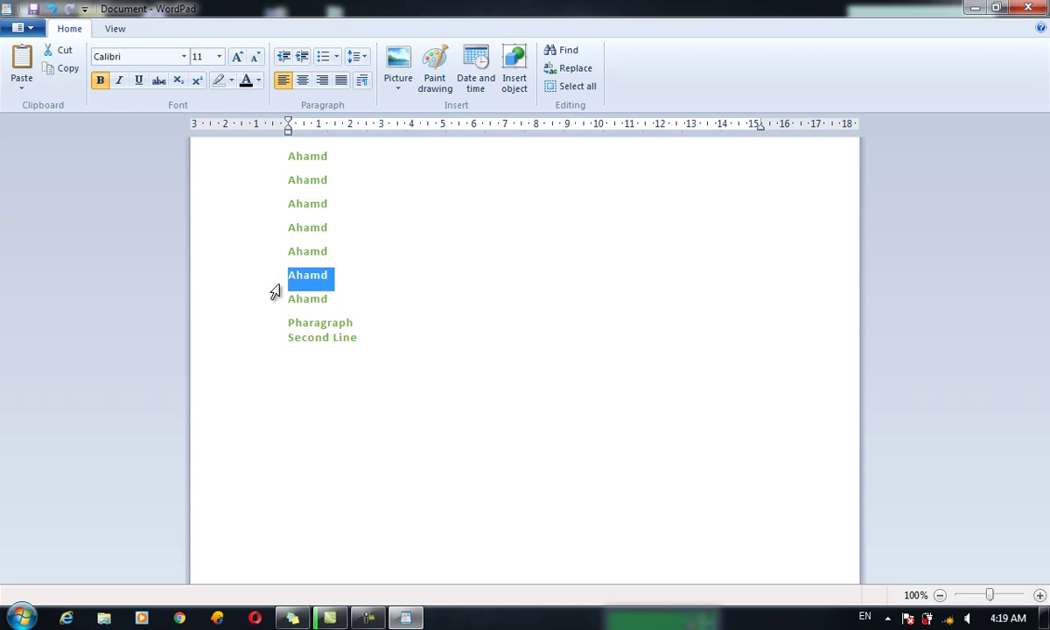
click(270, 256)
click(370, 349)
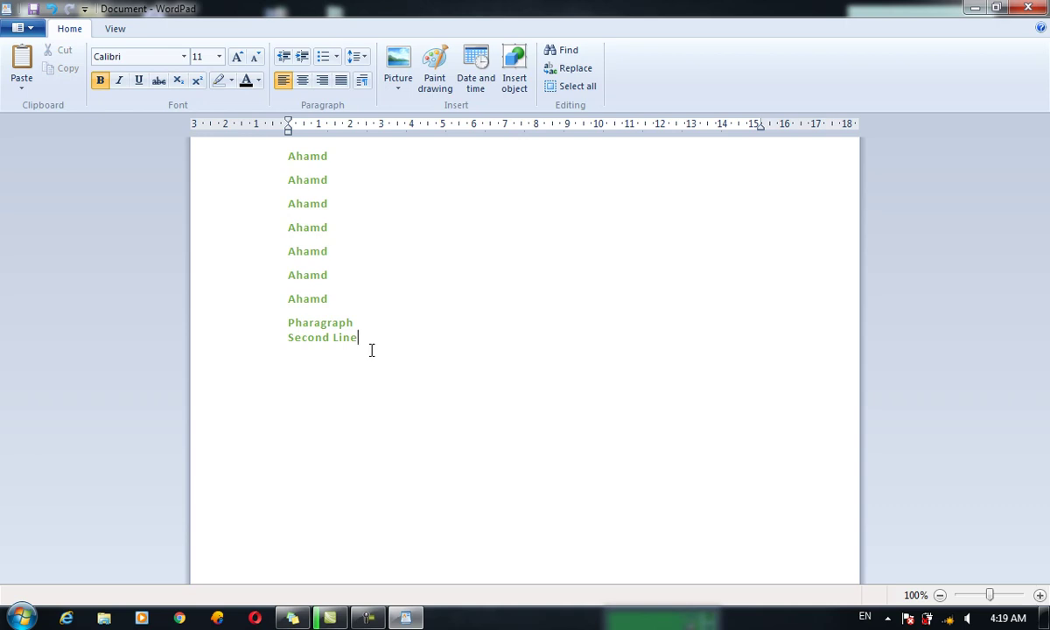
Step: Add 'Third Line' with a Shift+Enter line break inside the same paragraph
key(shift+Return)
text(Third Line)
click(293, 337)
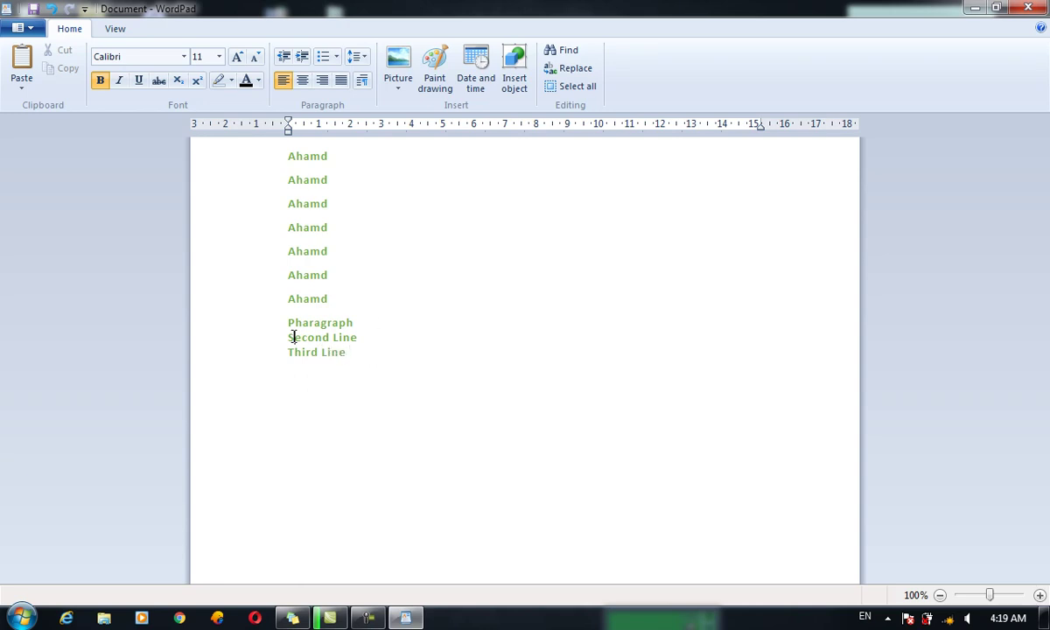
Step: Select the Pharagraph, Second Line and Third Line block and indent it one level
click(304, 59)
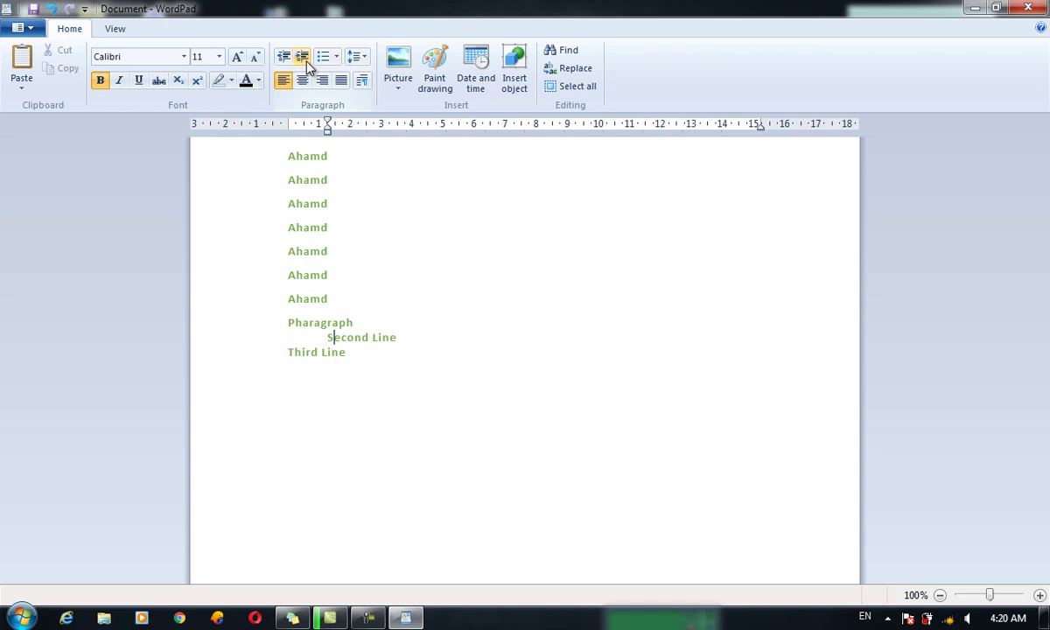
key(ctrl+z)
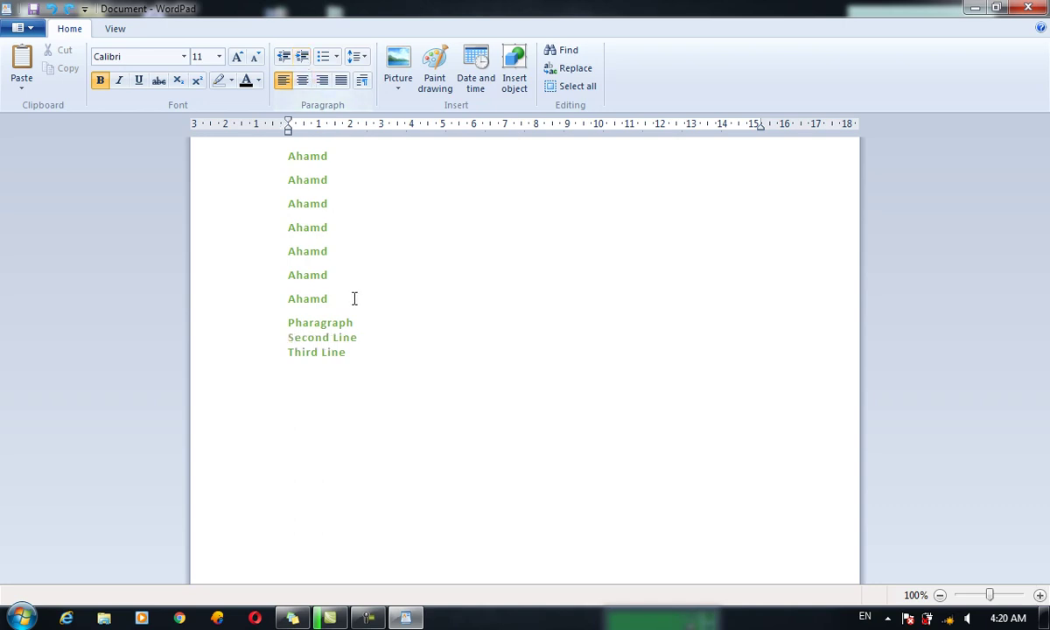
drag(347, 354, 296, 323)
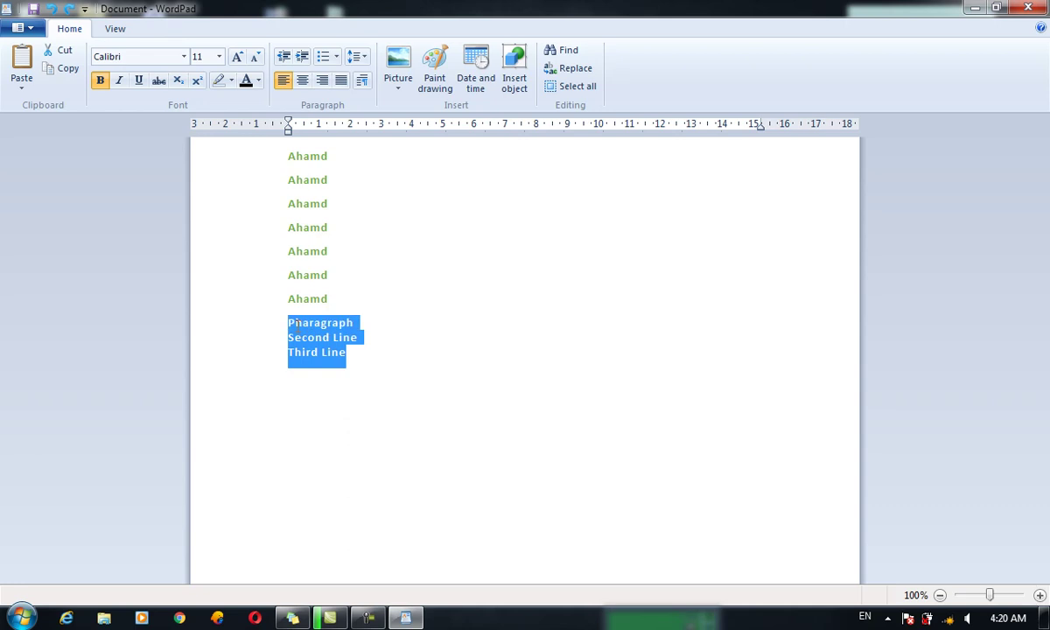
click(304, 56)
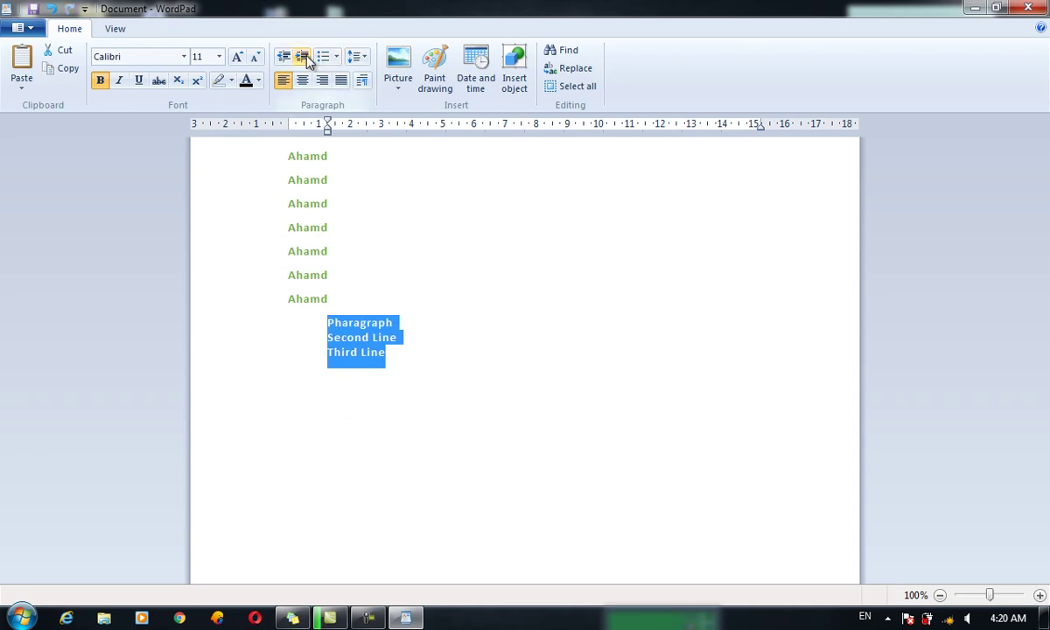
click(285, 58)
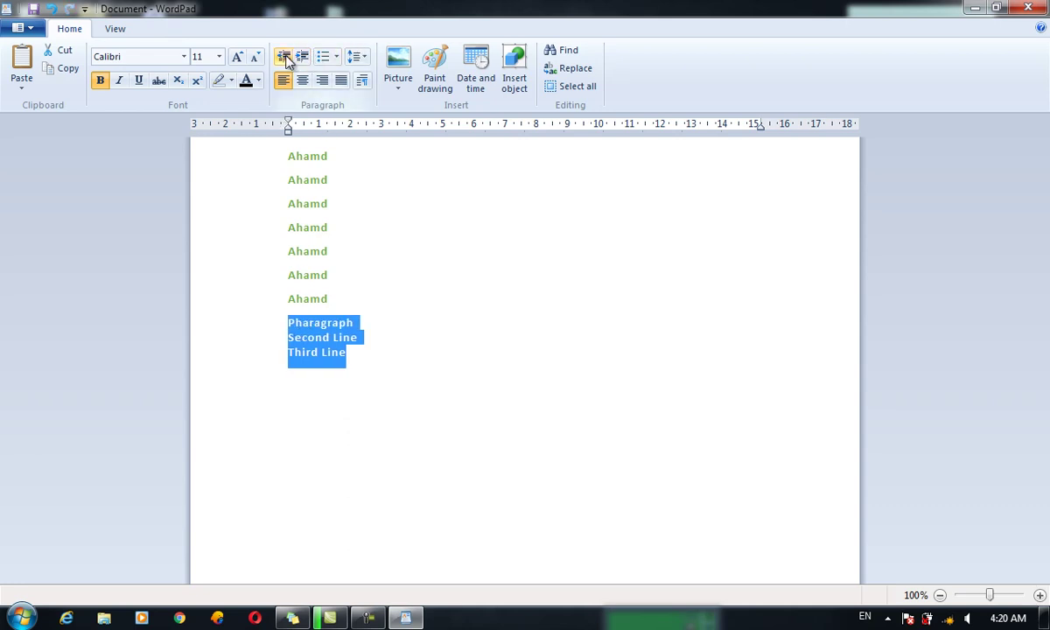
click(302, 56)
click(367, 308)
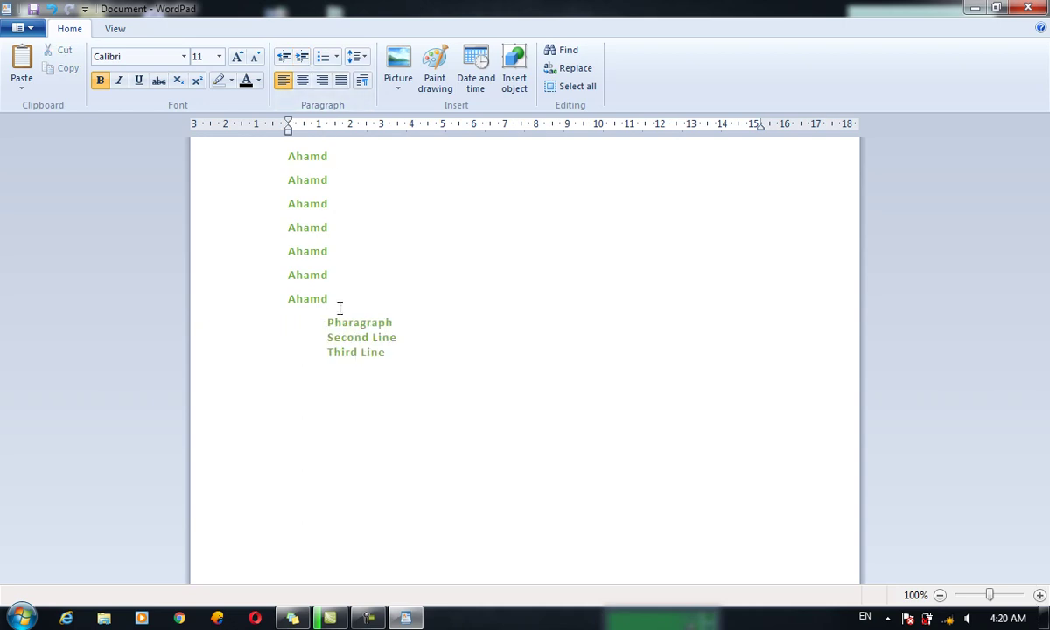
click(308, 337)
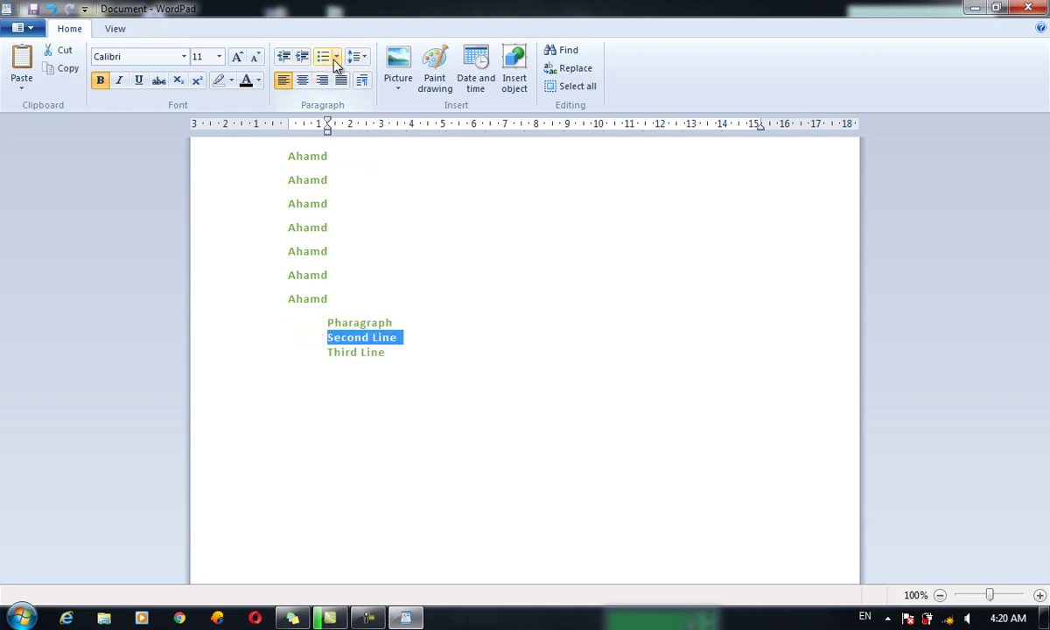
Step: Start a 1. 2. 3. numbered list on a new line below Third Line
click(404, 346)
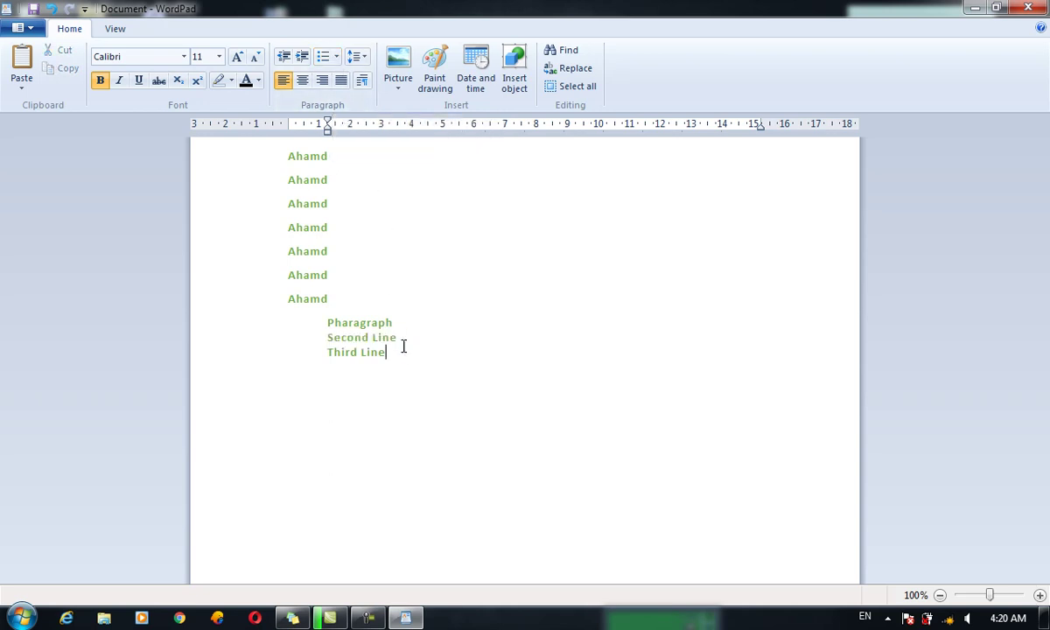
key(Return)
click(338, 57)
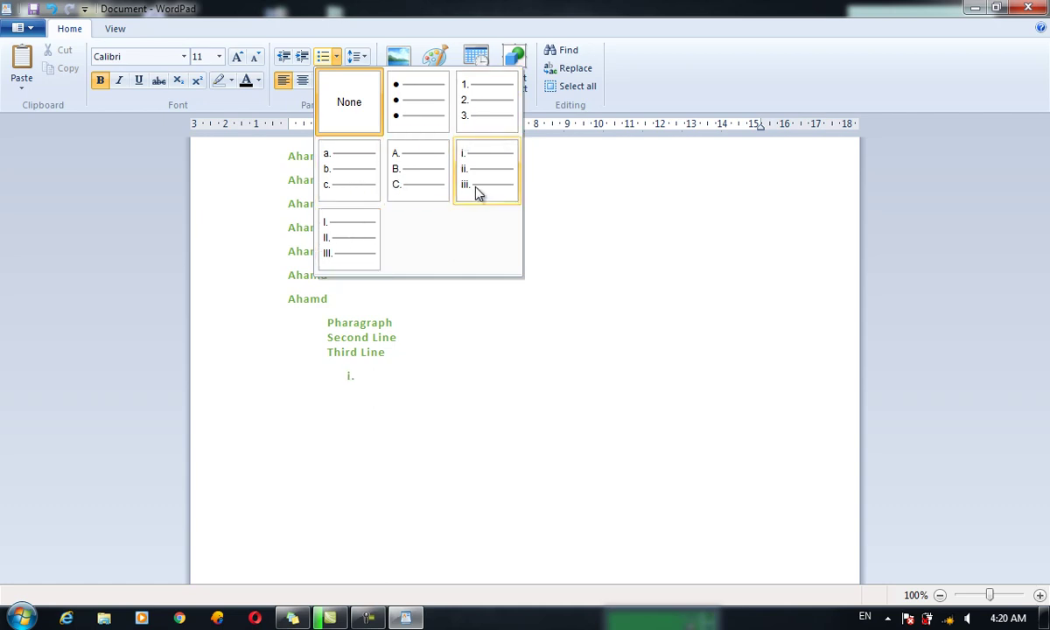
click(471, 114)
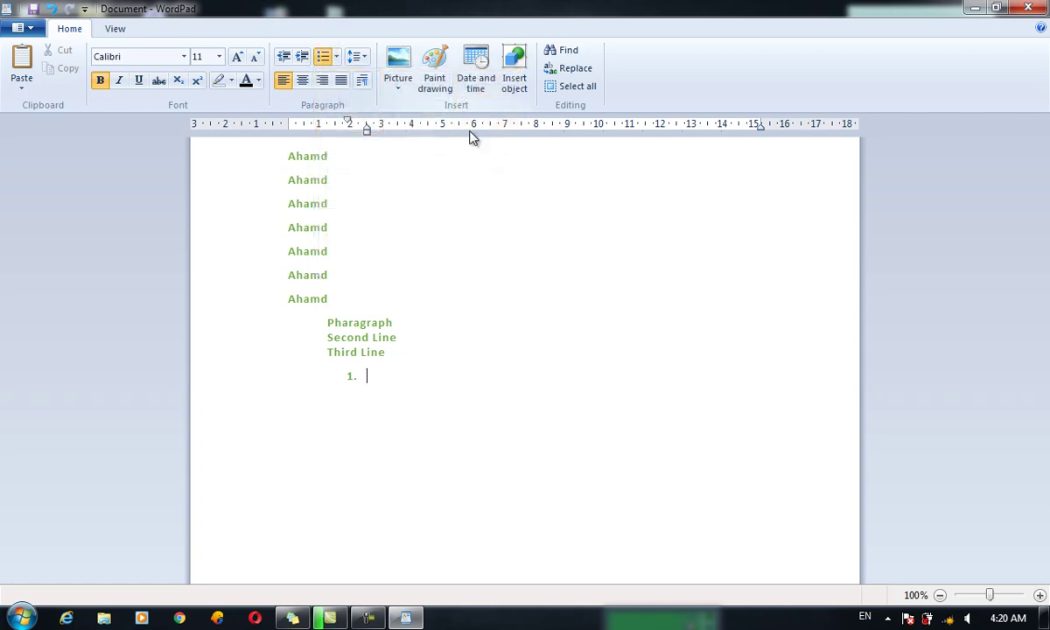
Step: Enlarge the empty first list item's font three sizes with Grow Font
key(shift+Left)
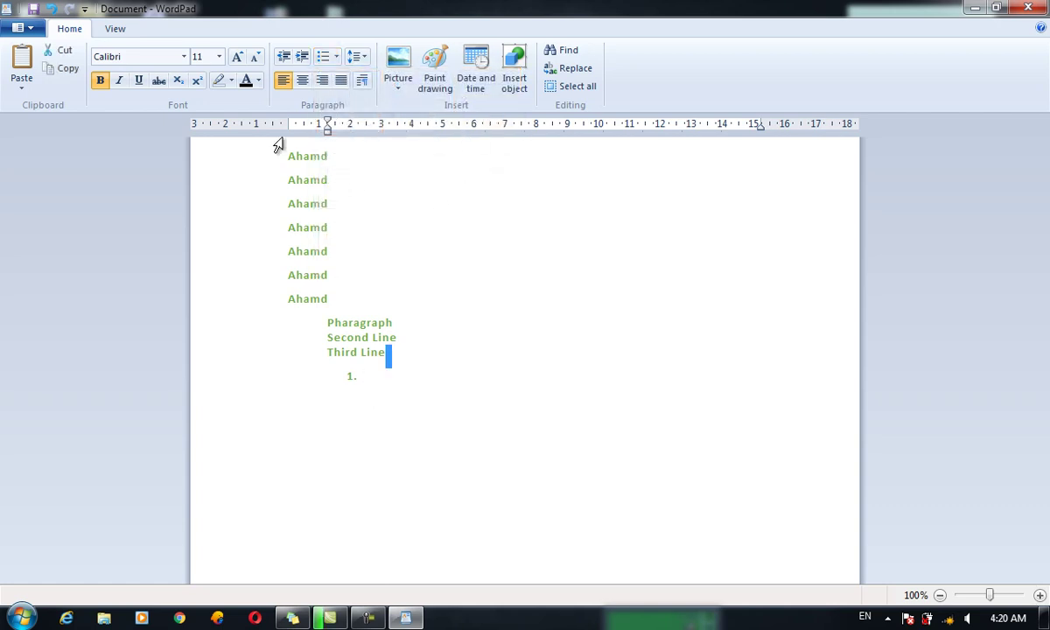
key(shift+Right)
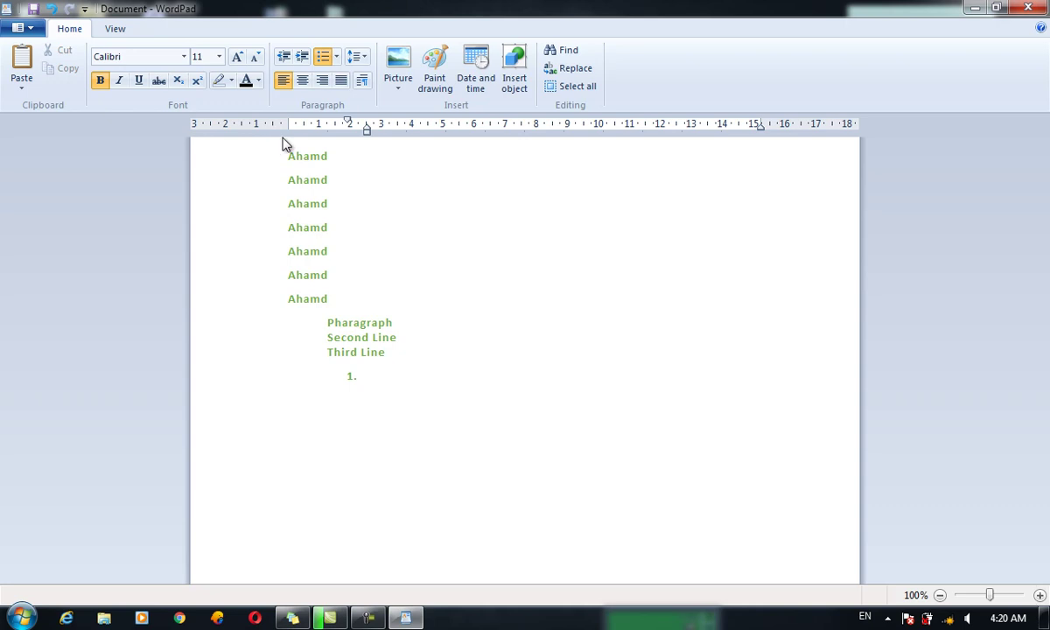
click(245, 58)
click(245, 57)
click(246, 58)
click(245, 58)
click(245, 58)
click(245, 58)
Step: Type list items 'Software' and 'Hardware', removing a stray empty item between them
text(Software)
key(Return)
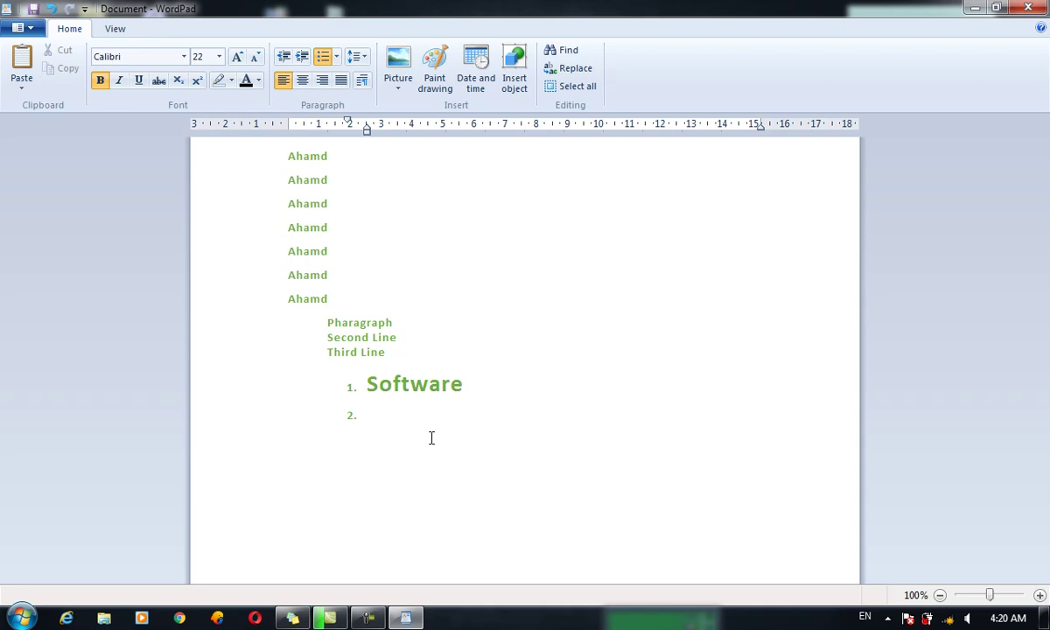
text(Hardwar)
text(e)
click(478, 383)
key(Return)
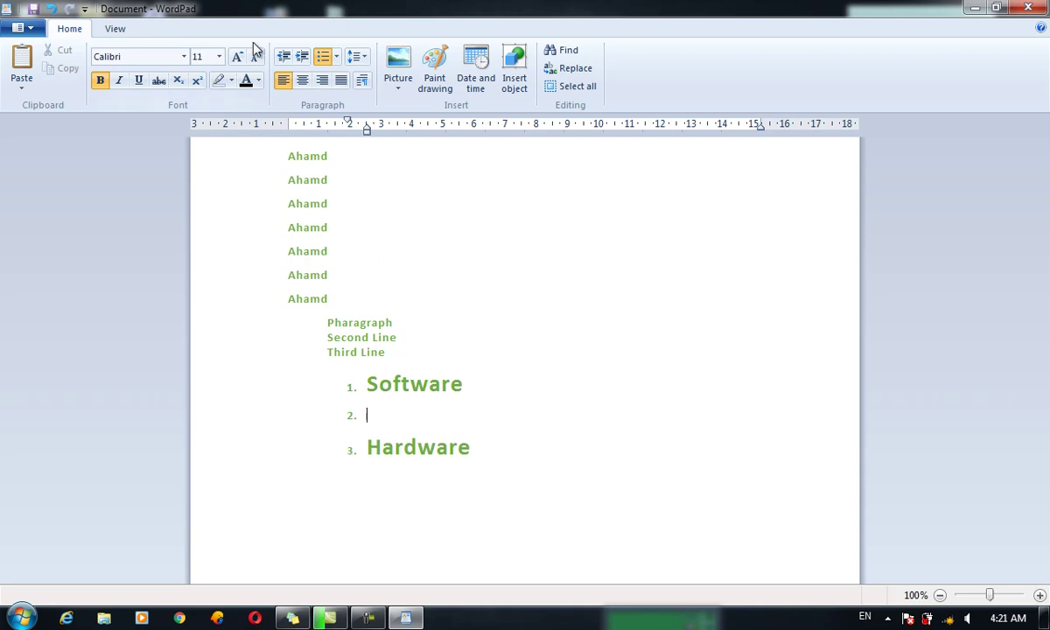
click(301, 58)
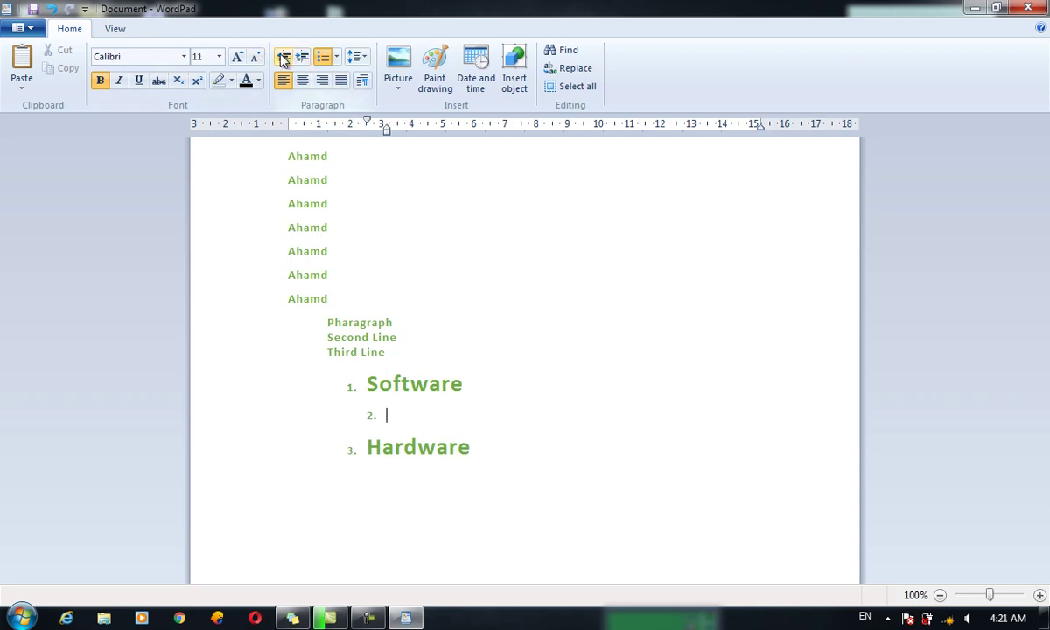
key(BackSpace)
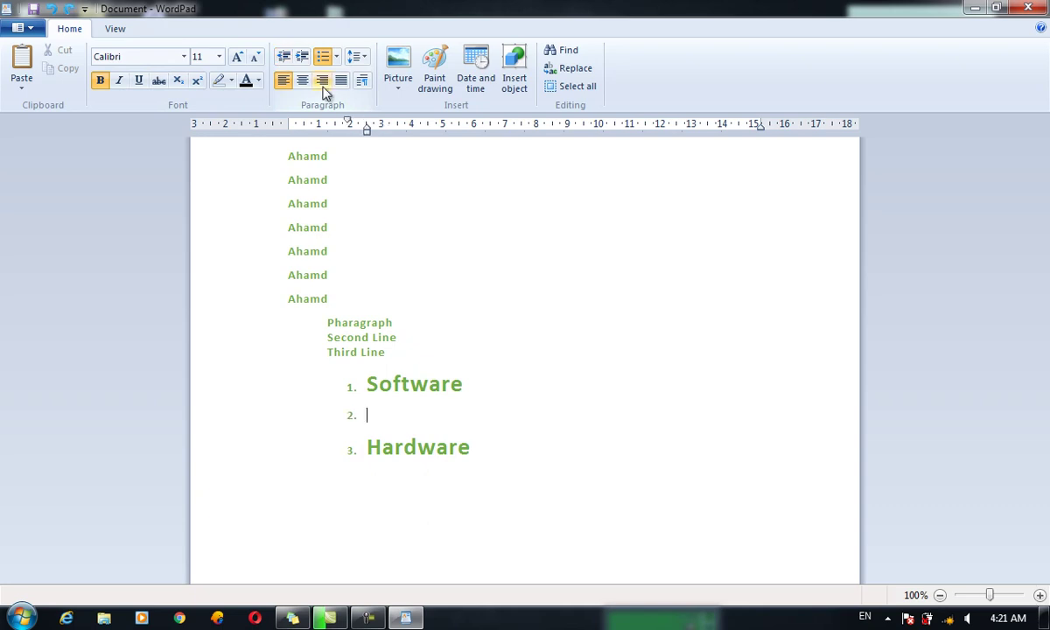
key(BackSpace)
Step: Add list items 'CPU', 'Mouse' and 'Keyboard' after Hardware and start a sixth item
click(472, 423)
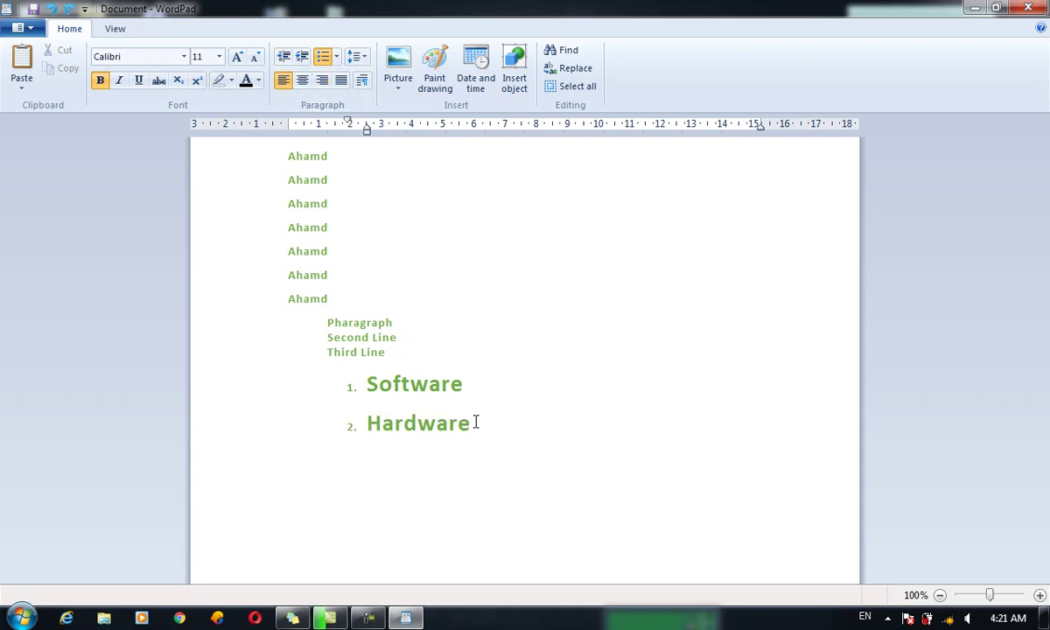
key(Return)
text(CPU)
key(Return)
text(Mouse)
key(Return)
text(Keyboard)
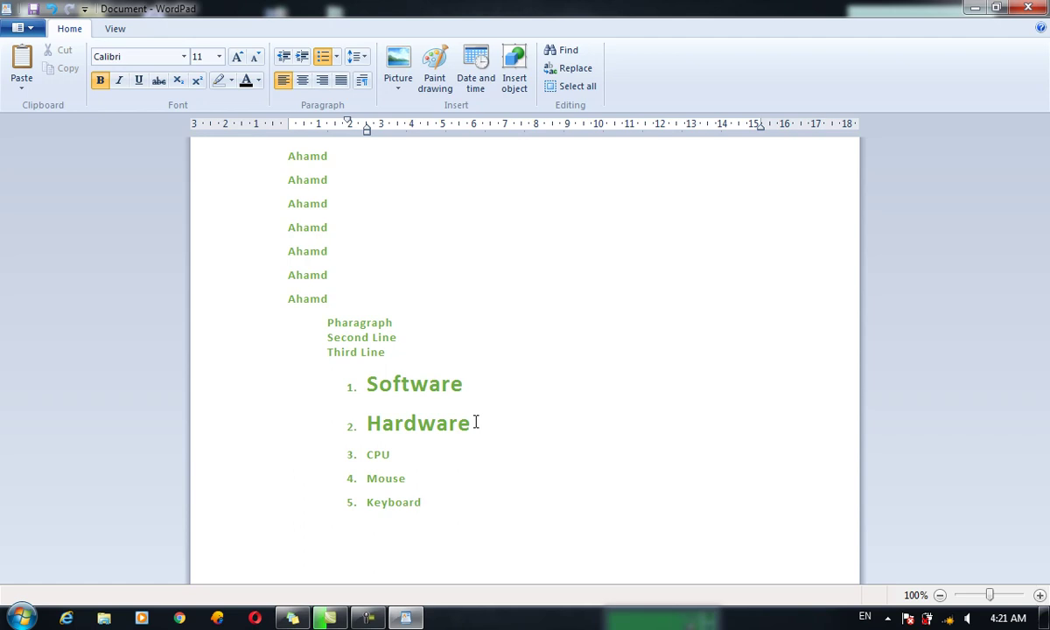
key(Return)
key(Return)
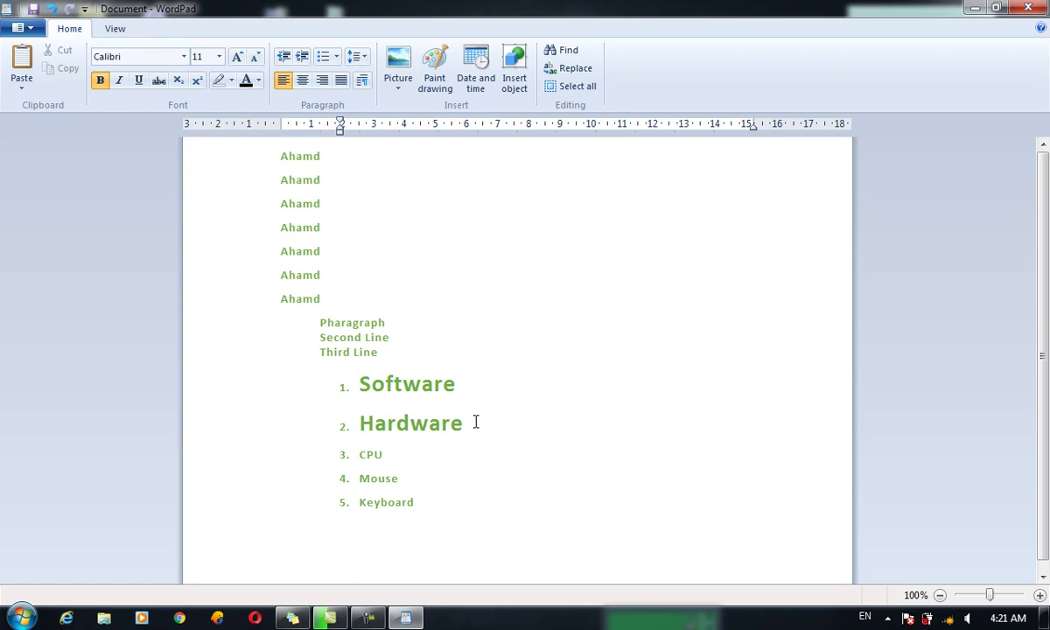
Step: Type the heading 'Text' and start an I. II. III. Roman-numeral list below it
text(Text)
key(Return)
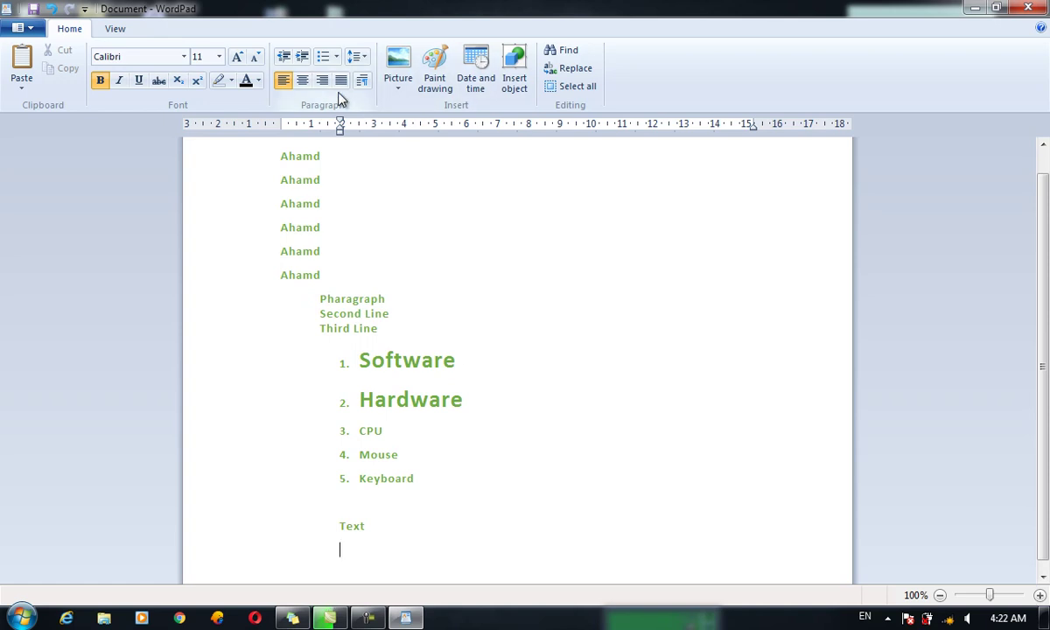
click(338, 57)
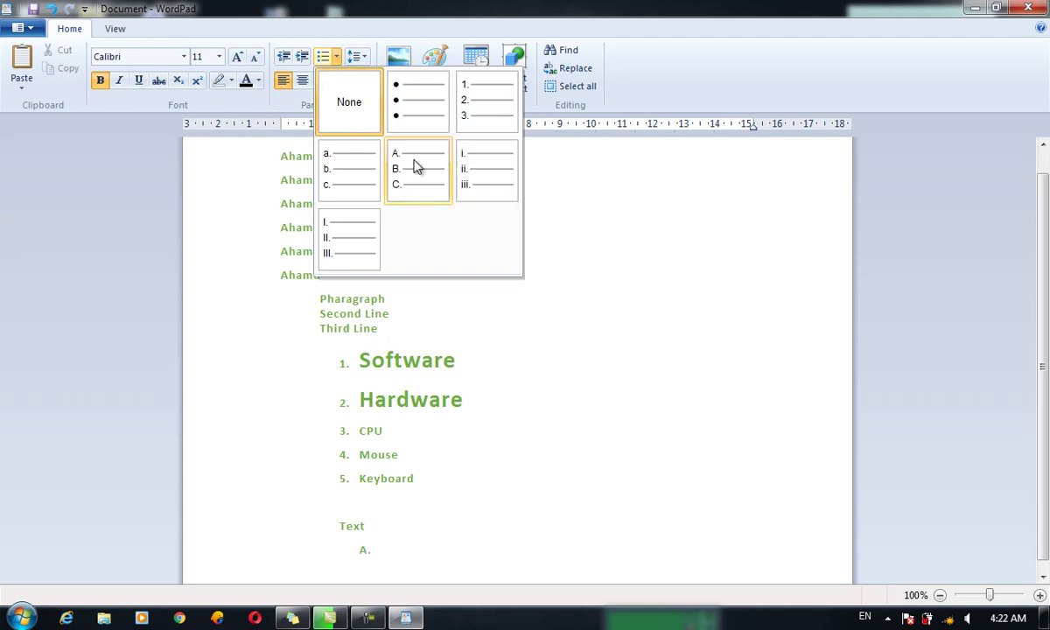
click(364, 224)
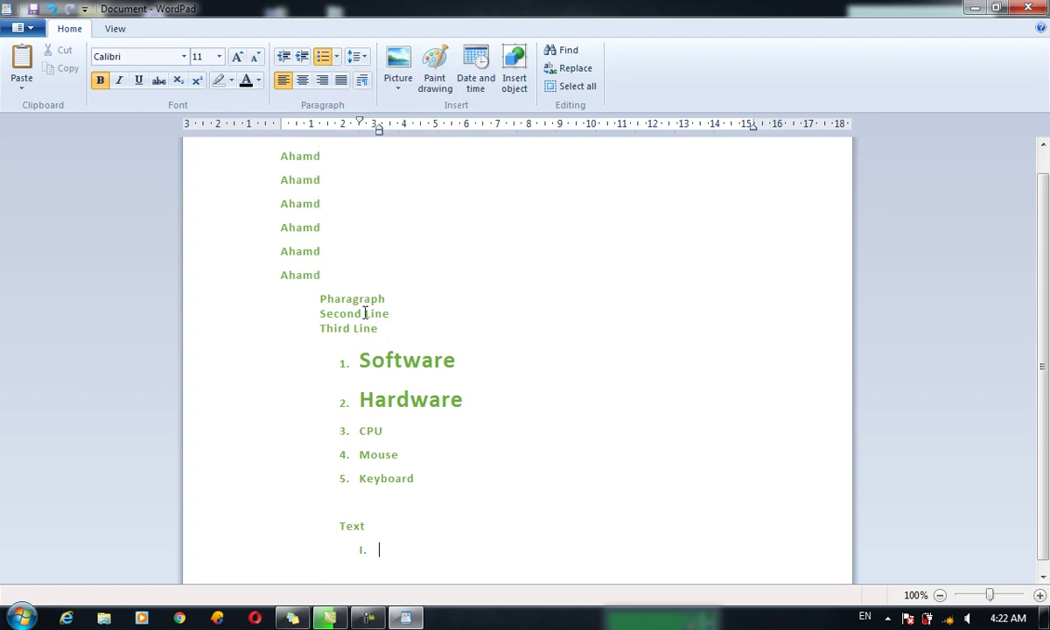
Step: Fill the Roman-numeral list with the items One, Two, Three and Four
text(One)
key(Return)
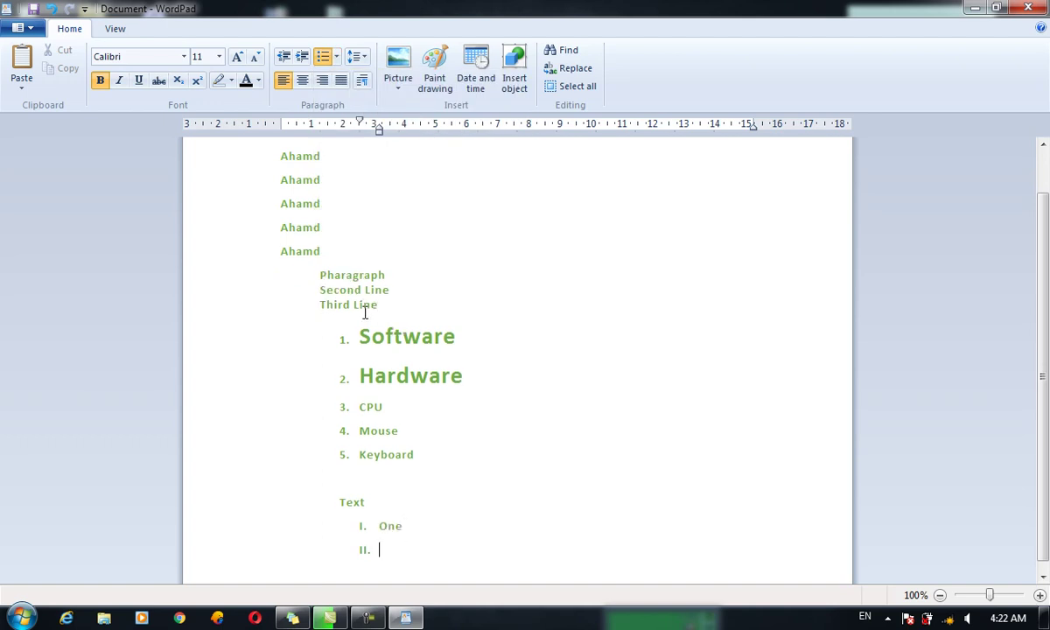
text(Two)
key(Return)
text(Three)
key(Return)
text(Four)
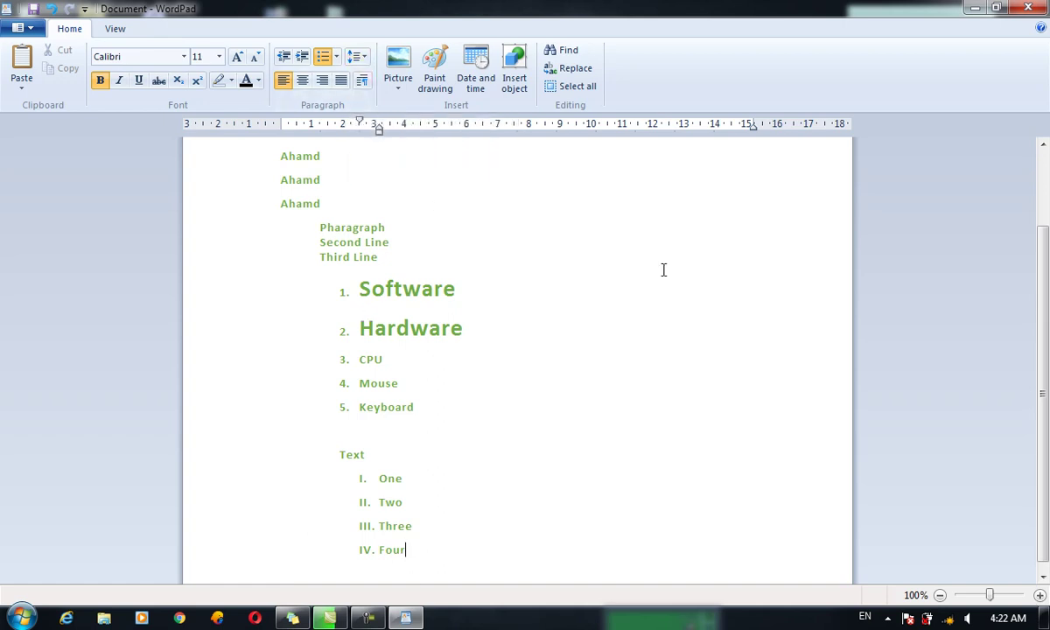
scroll(1047, 287, up, 1)
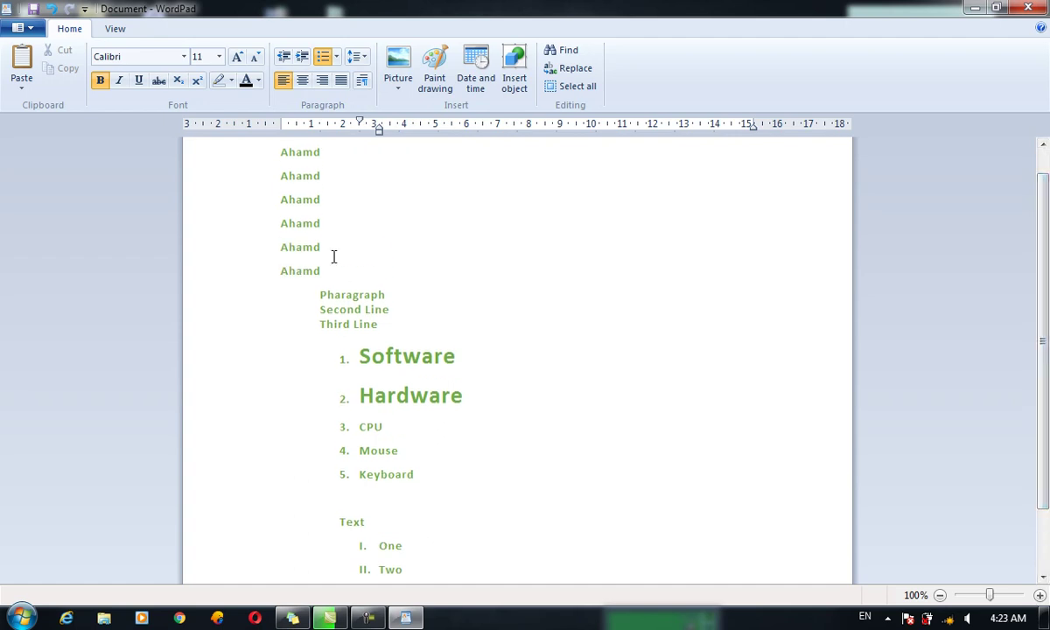
drag(313, 269, 313, 191)
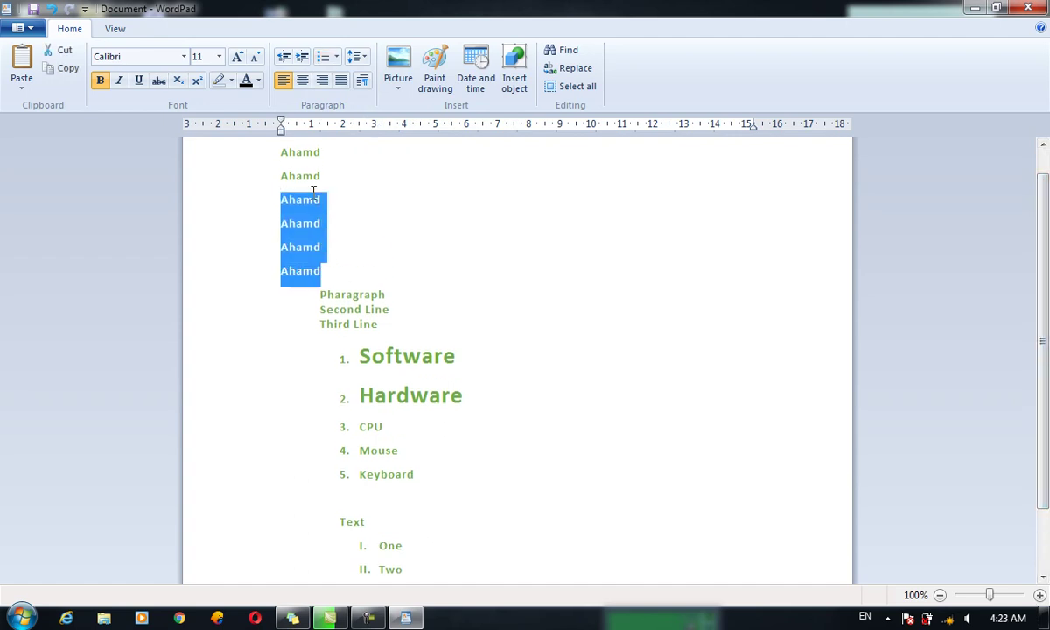
click(391, 325)
mouse_move(391, 324)
mouse_down()
mouse_move(350, 309)
mouse_move(338, 285)
mouse_up()
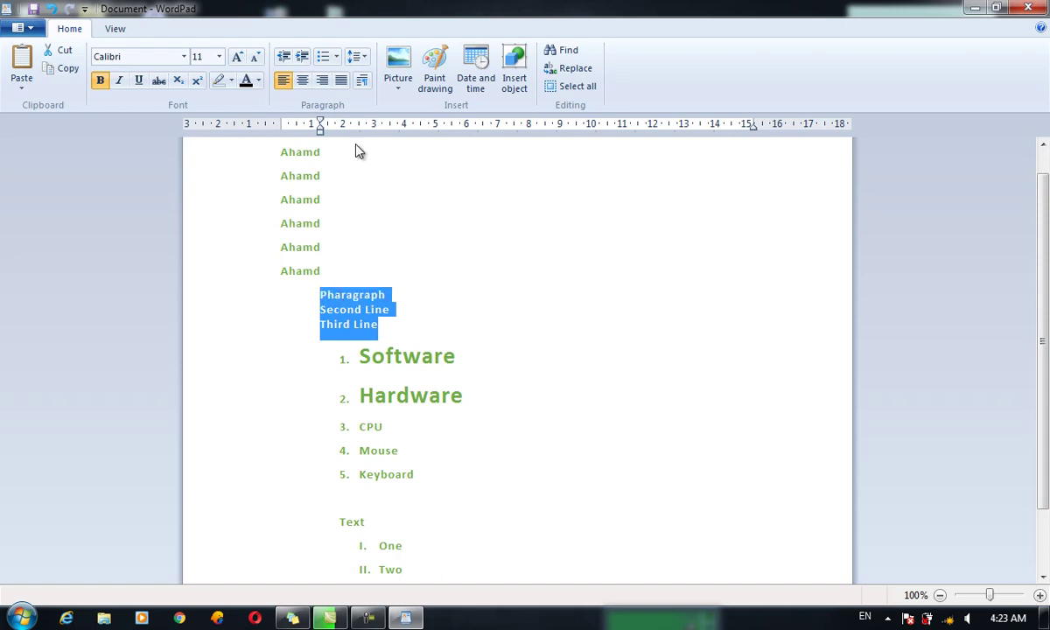
click(358, 56)
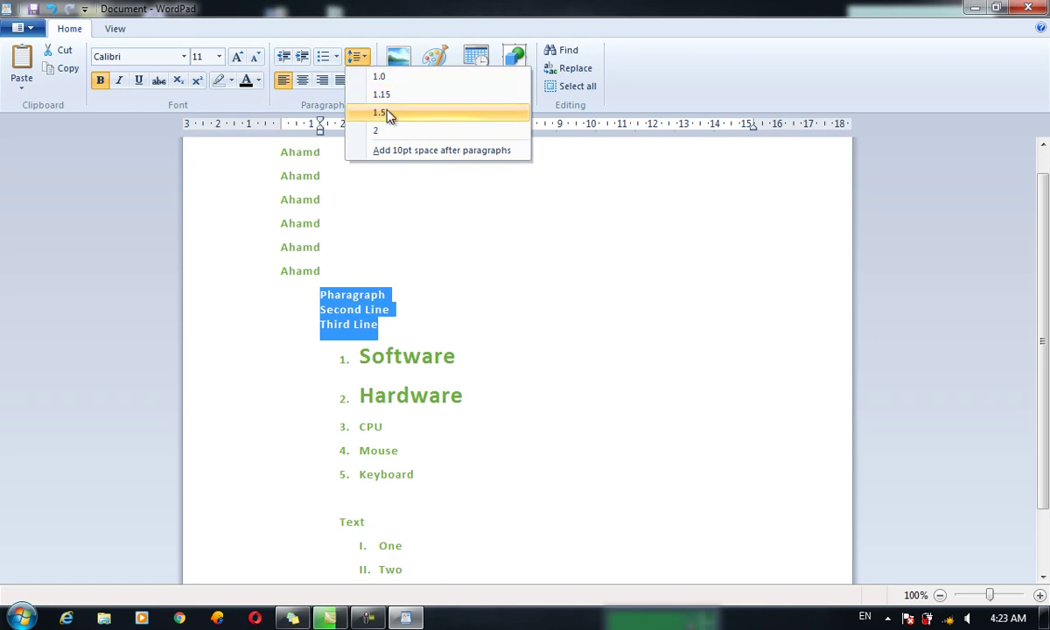
click(385, 131)
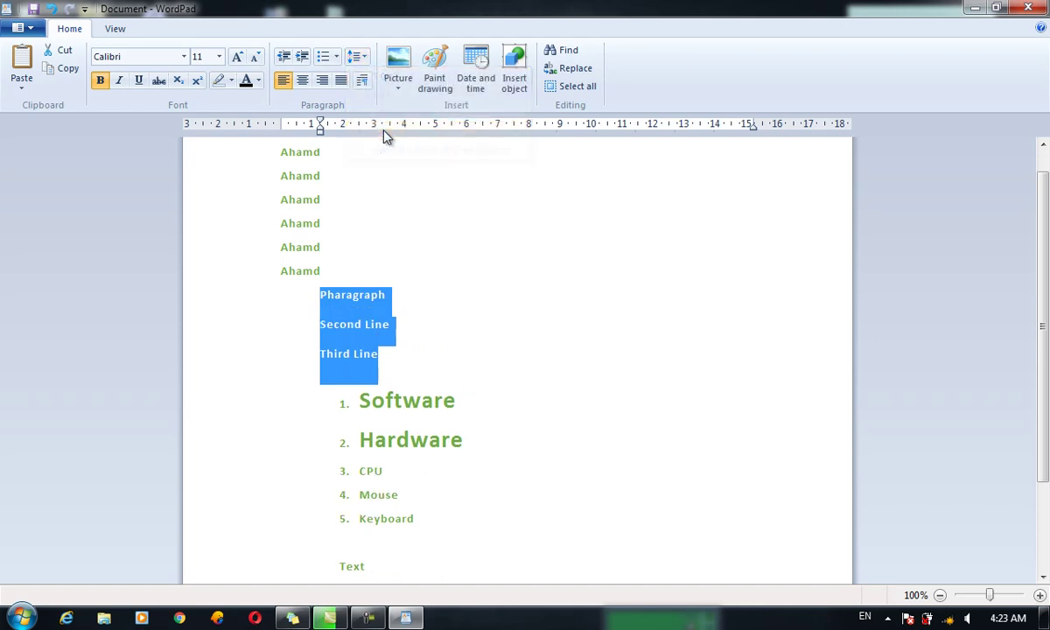
click(359, 58)
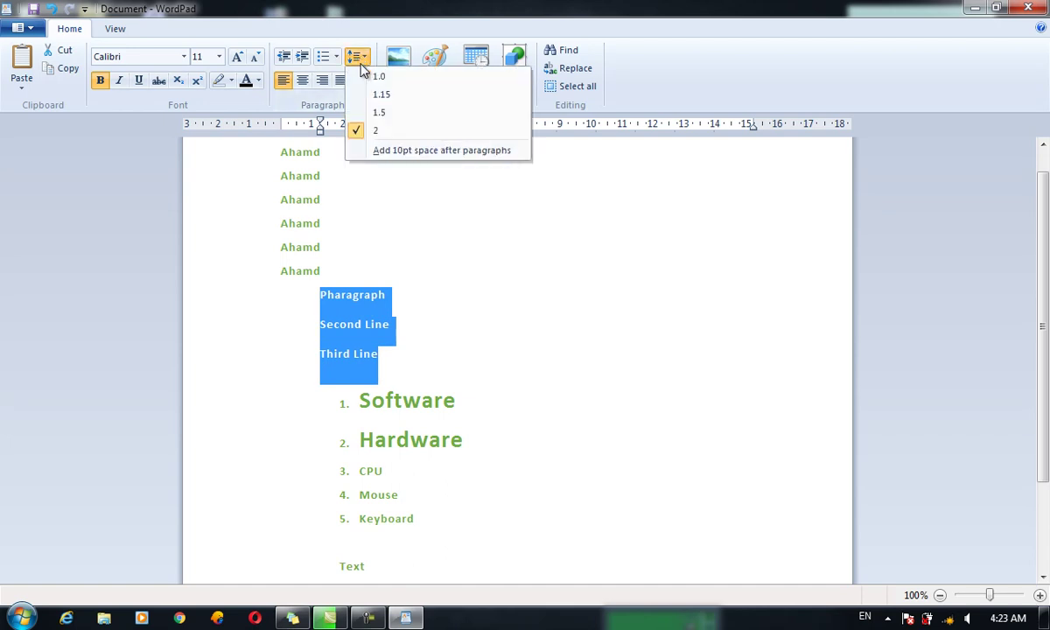
click(381, 115)
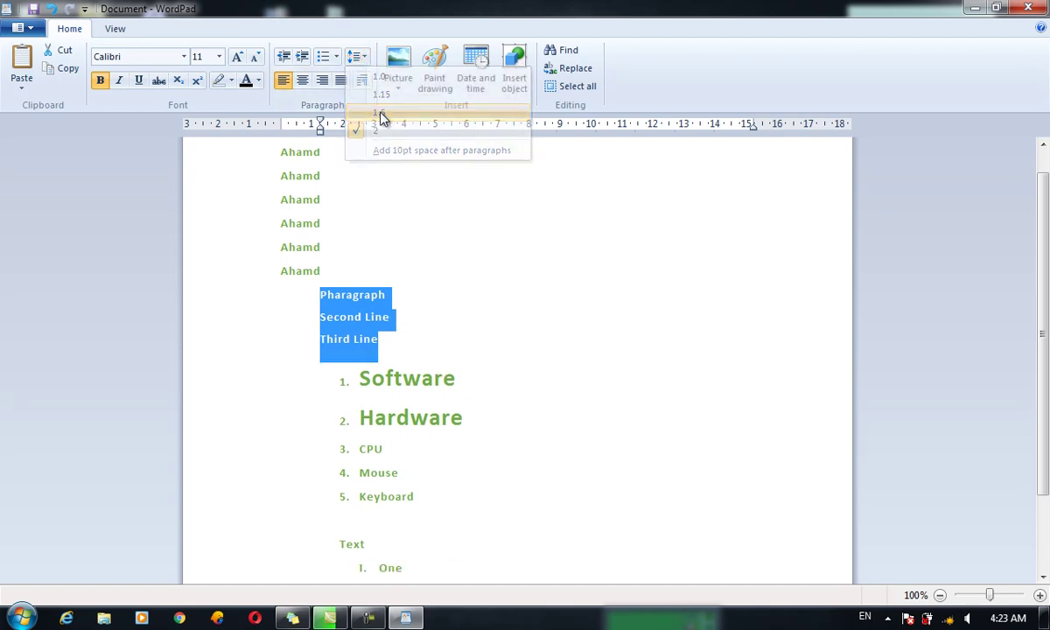
click(366, 59)
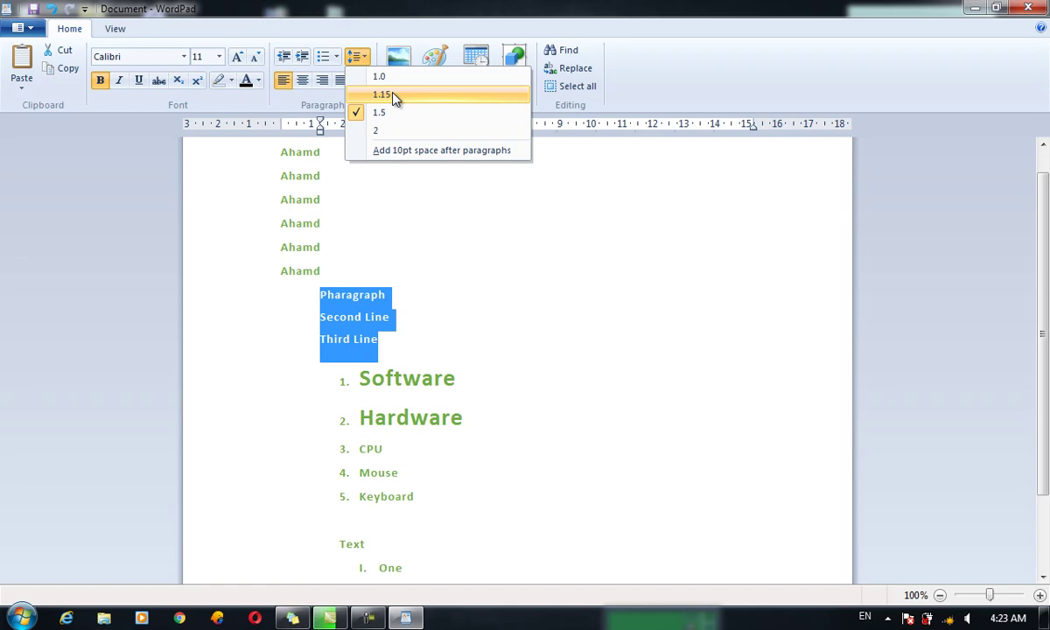
click(393, 97)
click(361, 58)
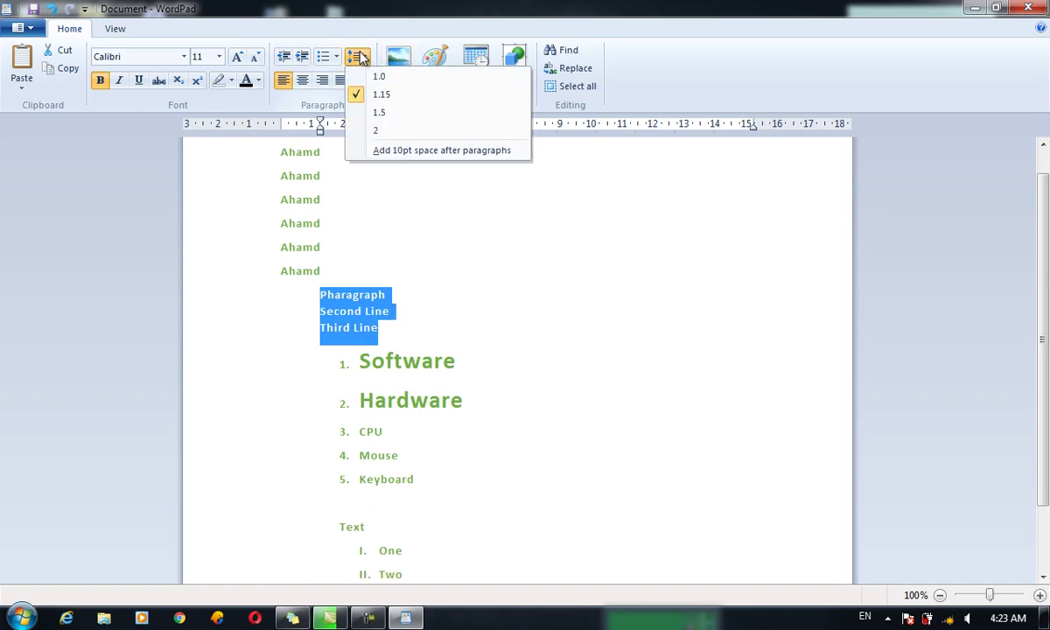
click(380, 77)
click(407, 324)
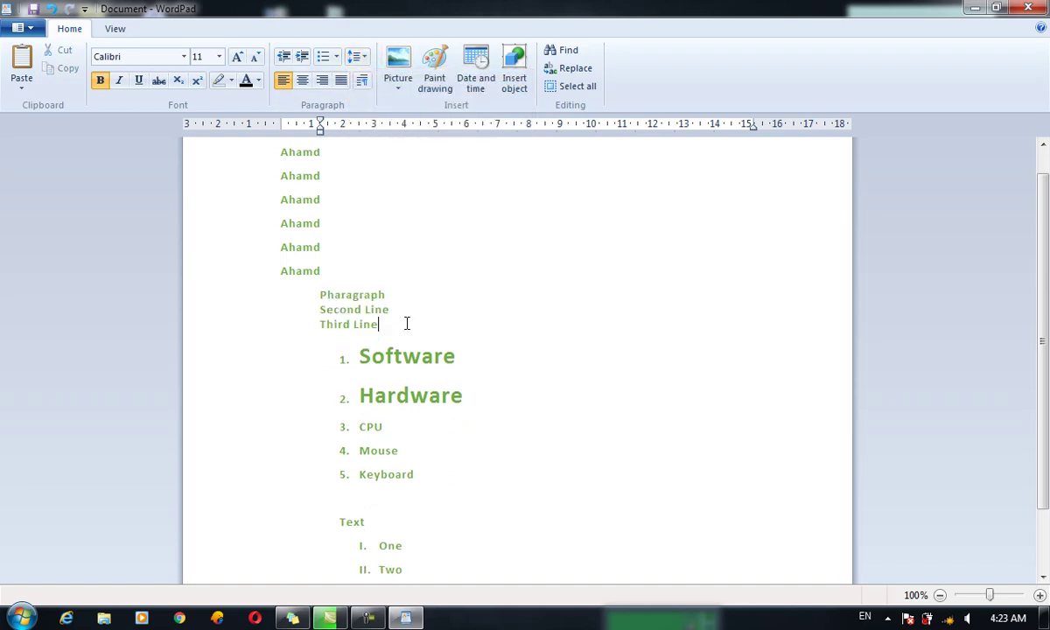
click(359, 57)
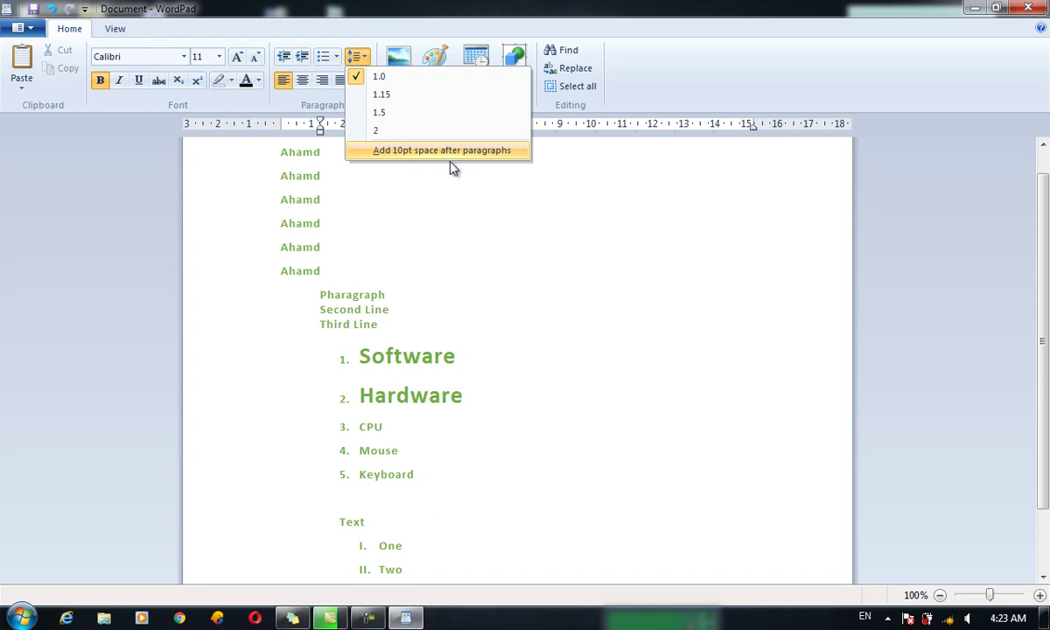
click(380, 327)
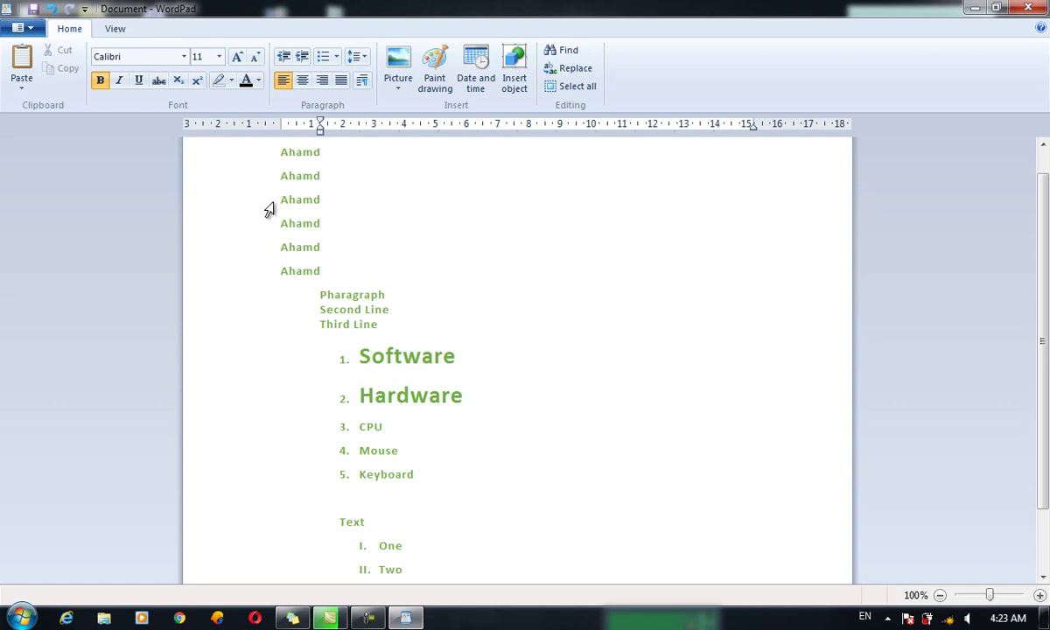
Step: Remove the 10pt space after the last name line using the Line spacing menu
click(319, 249)
click(358, 78)
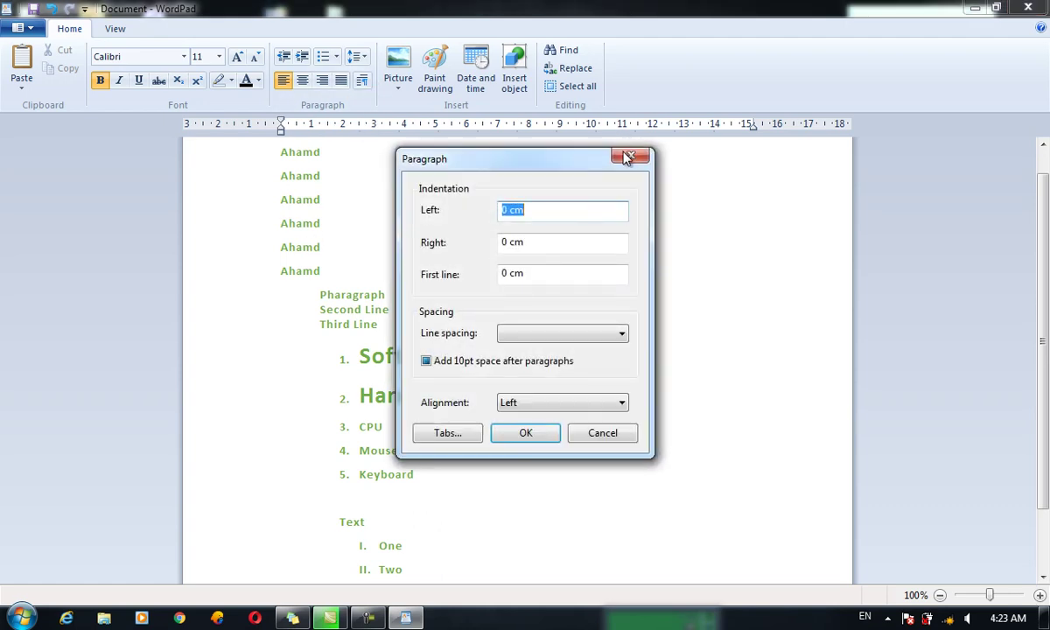
click(630, 156)
click(364, 57)
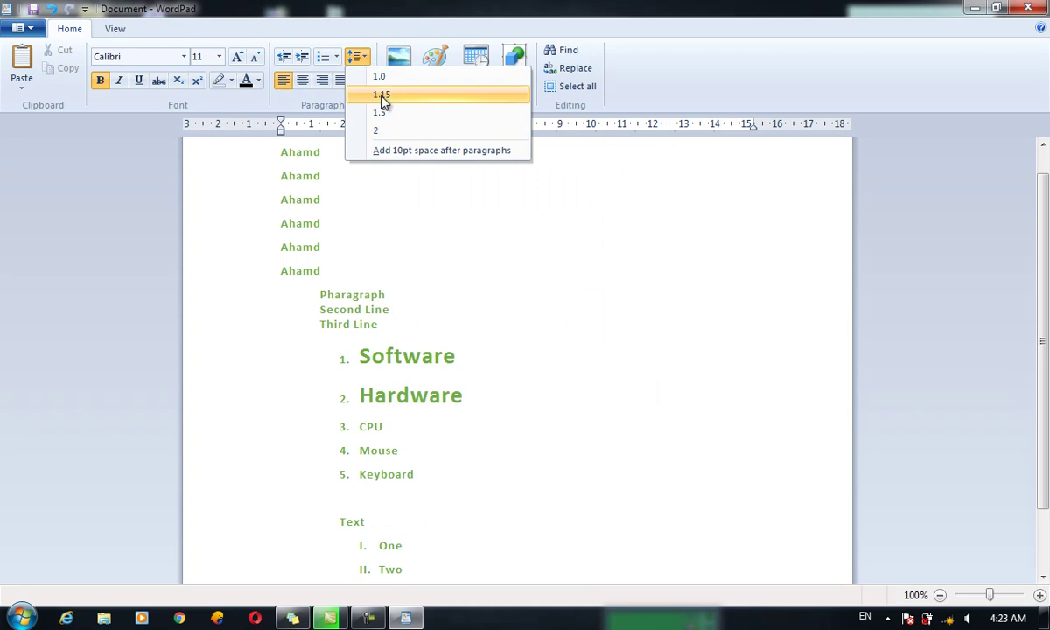
click(413, 152)
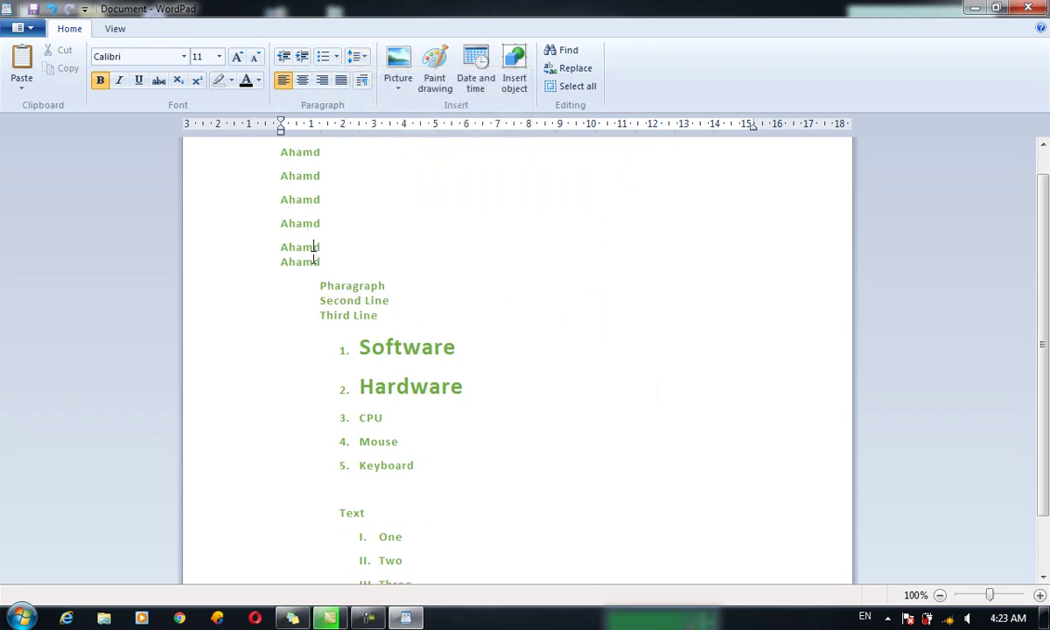
Step: Turn off 'Add 10pt space after paragraphs' for all six name lines
drag(315, 262, 274, 153)
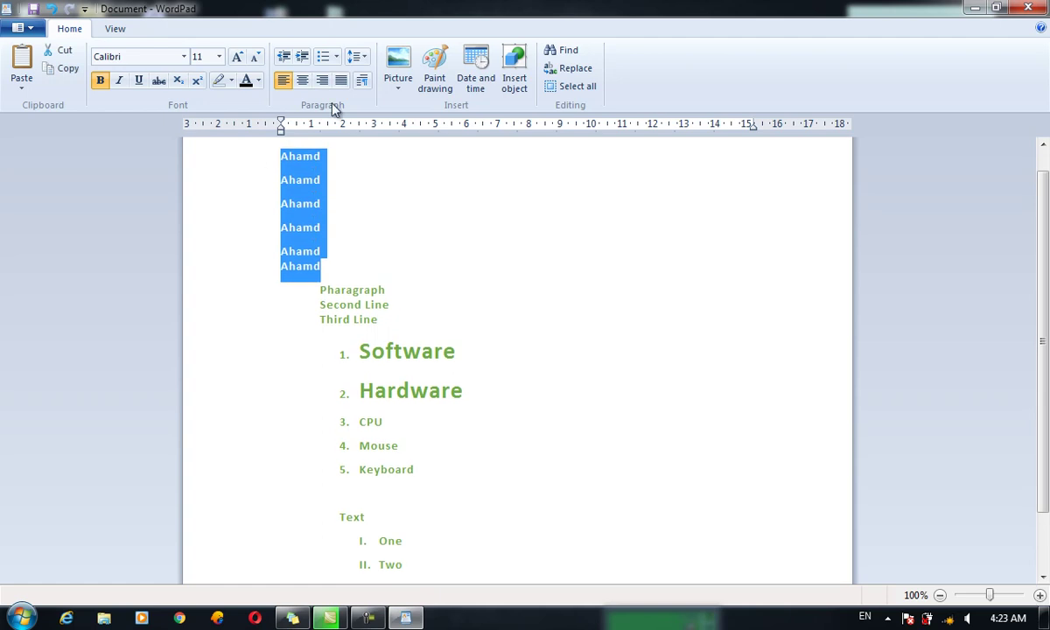
click(354, 57)
click(390, 152)
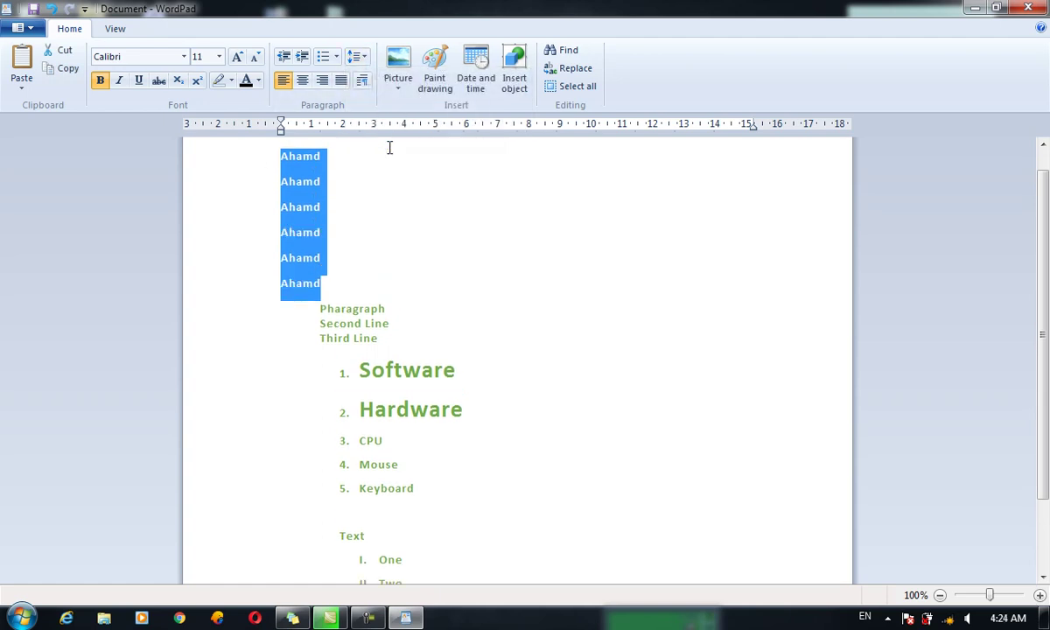
click(355, 57)
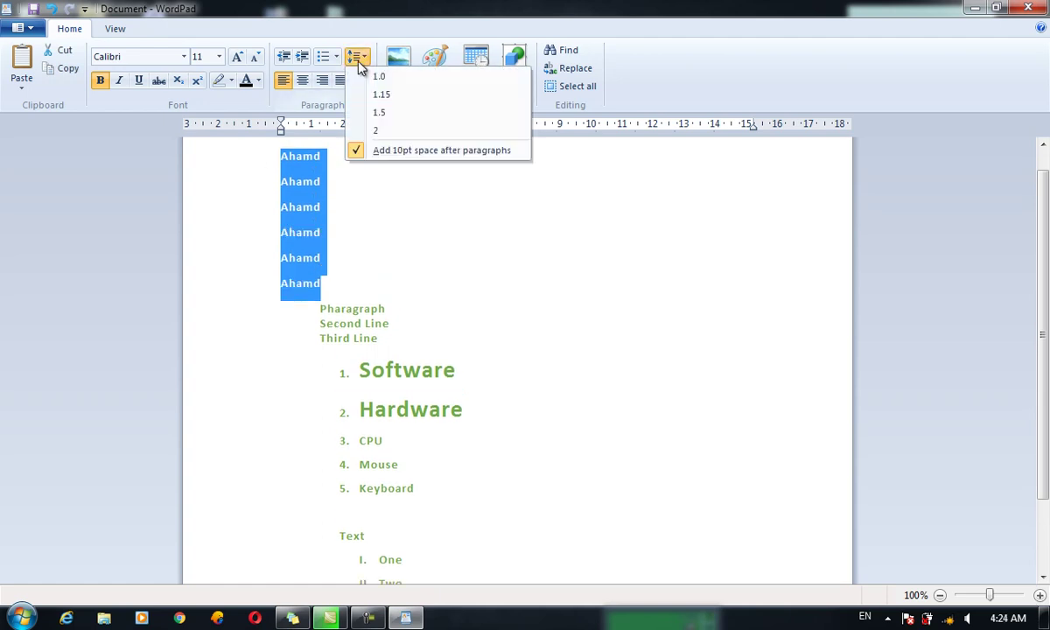
click(389, 152)
click(323, 181)
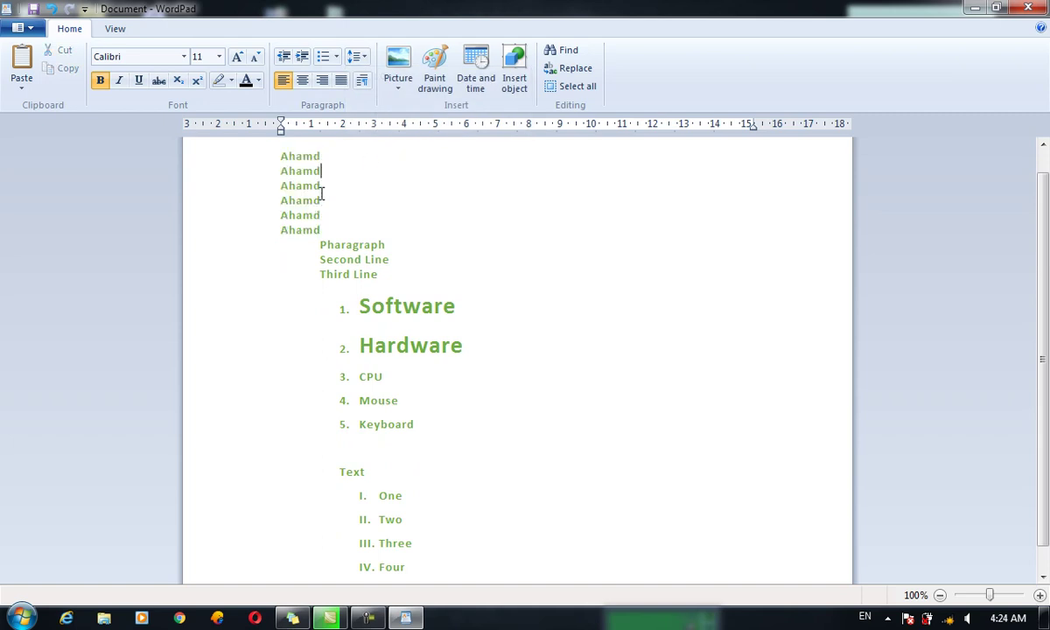
click(304, 198)
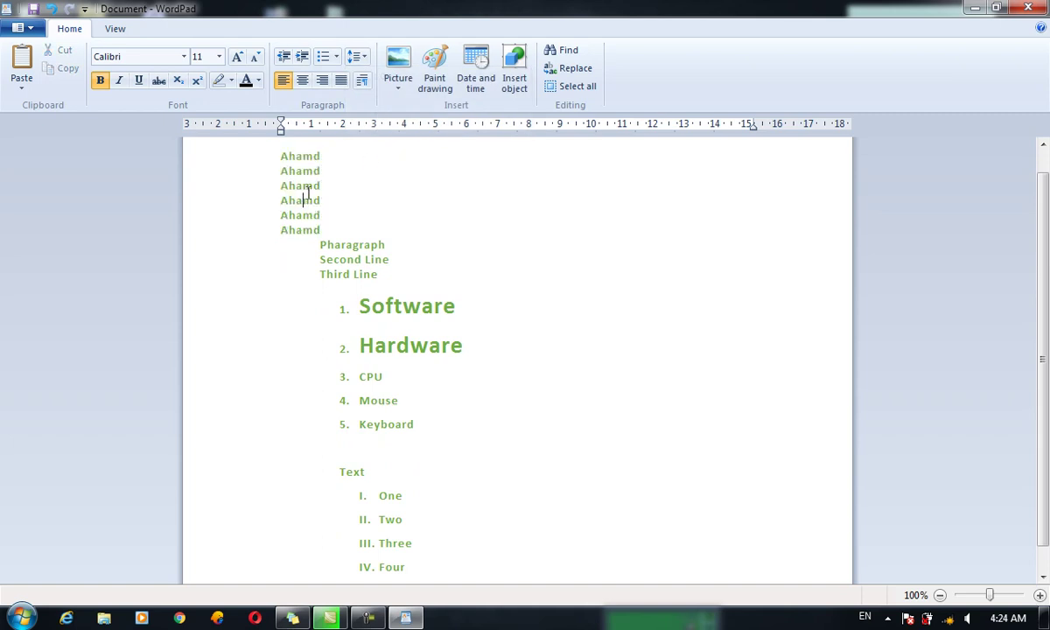
click(368, 56)
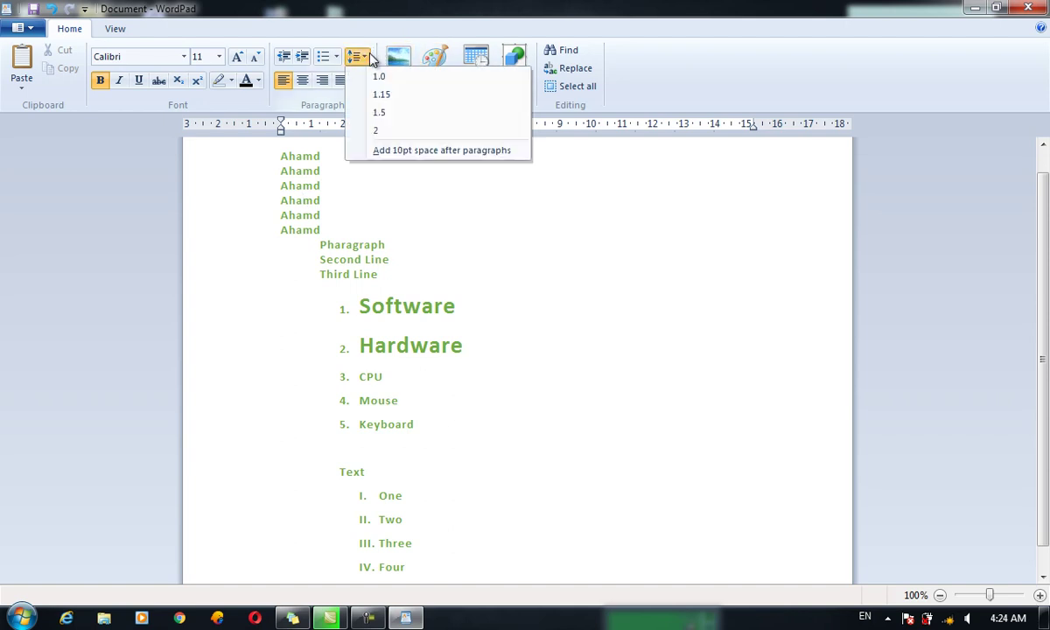
click(401, 151)
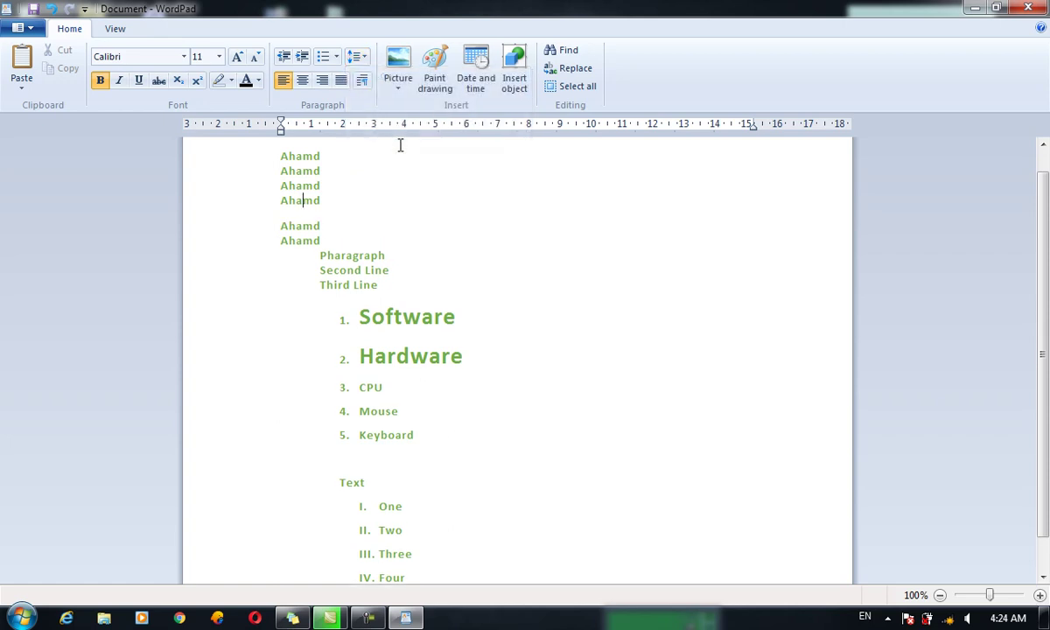
click(354, 270)
click(356, 57)
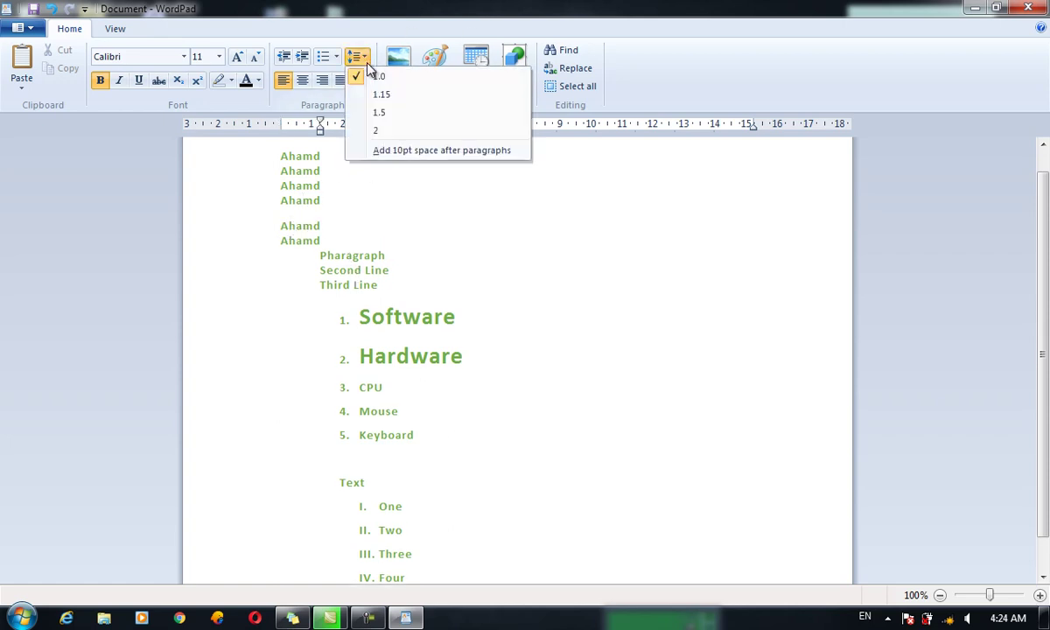
click(398, 149)
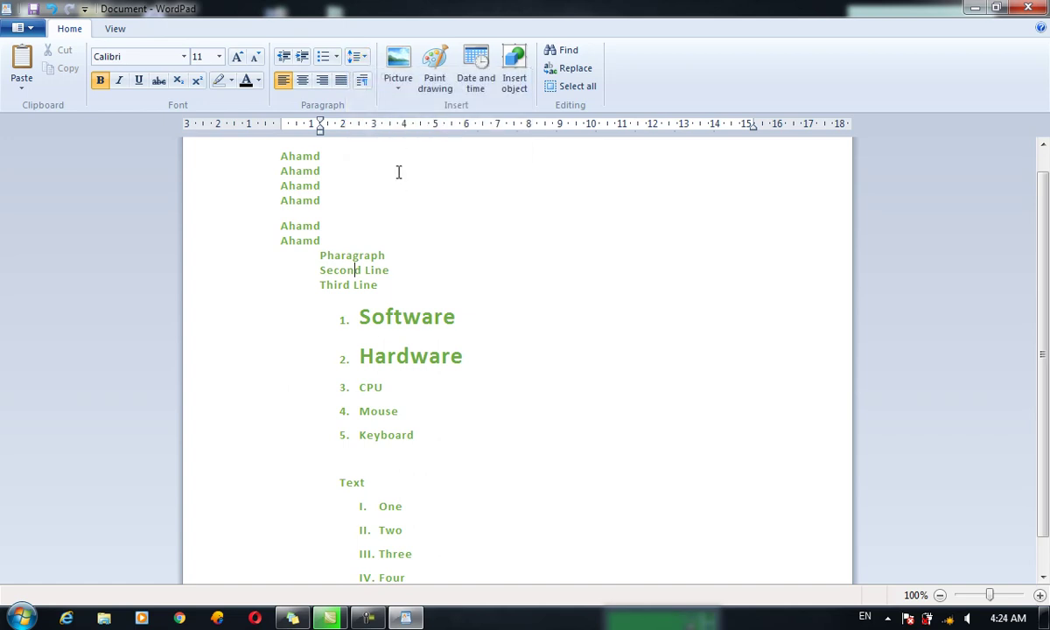
click(355, 58)
click(355, 58)
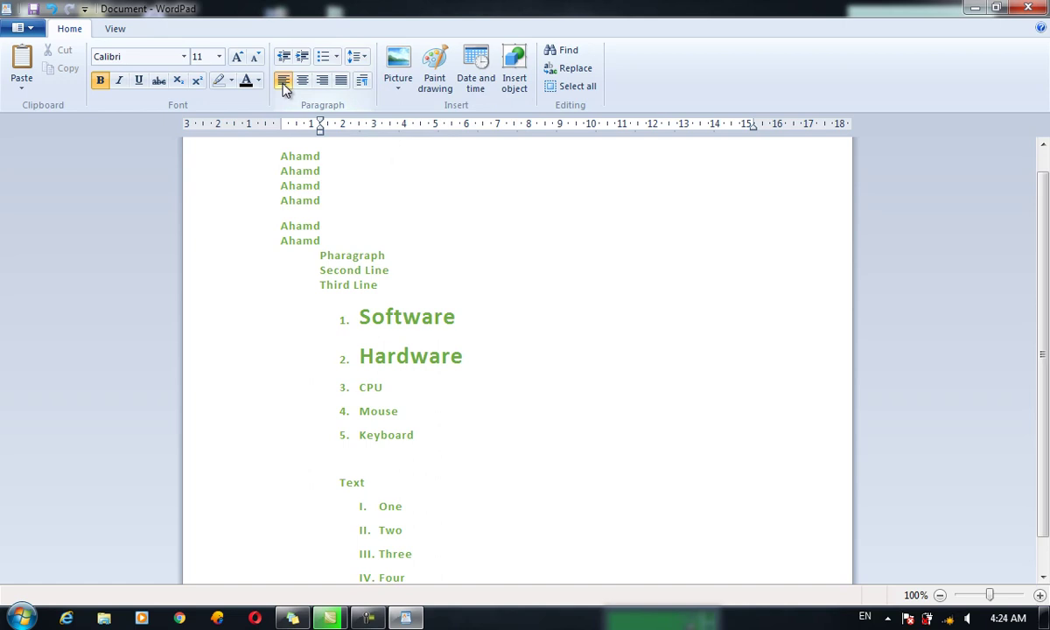
click(333, 200)
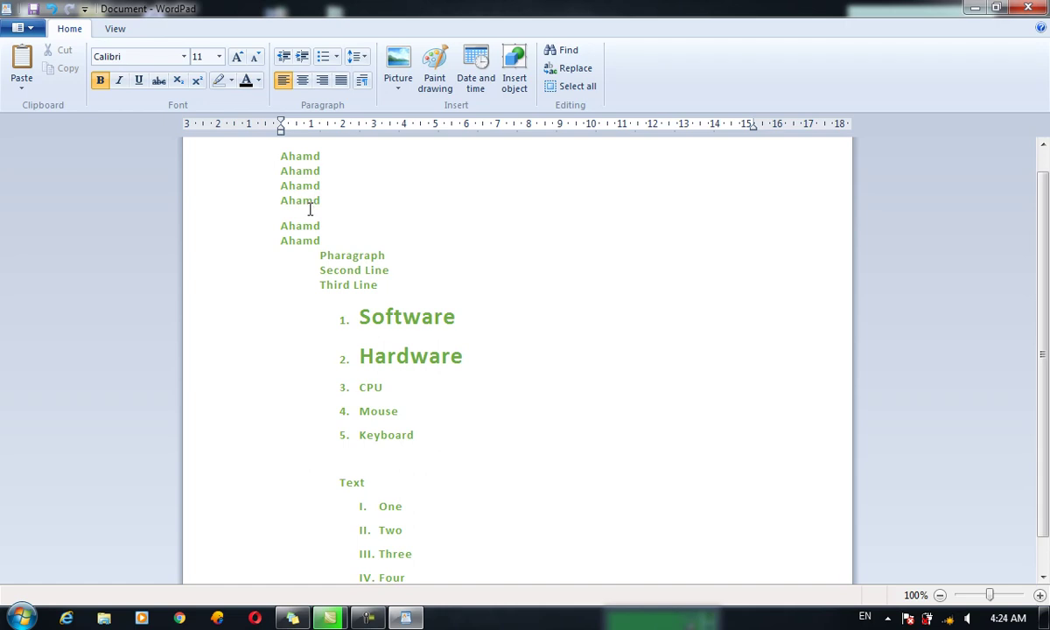
Step: Outdent the Software–Keyboard numbered list two levels back to the left margin
click(311, 202)
key(ctrl+a)
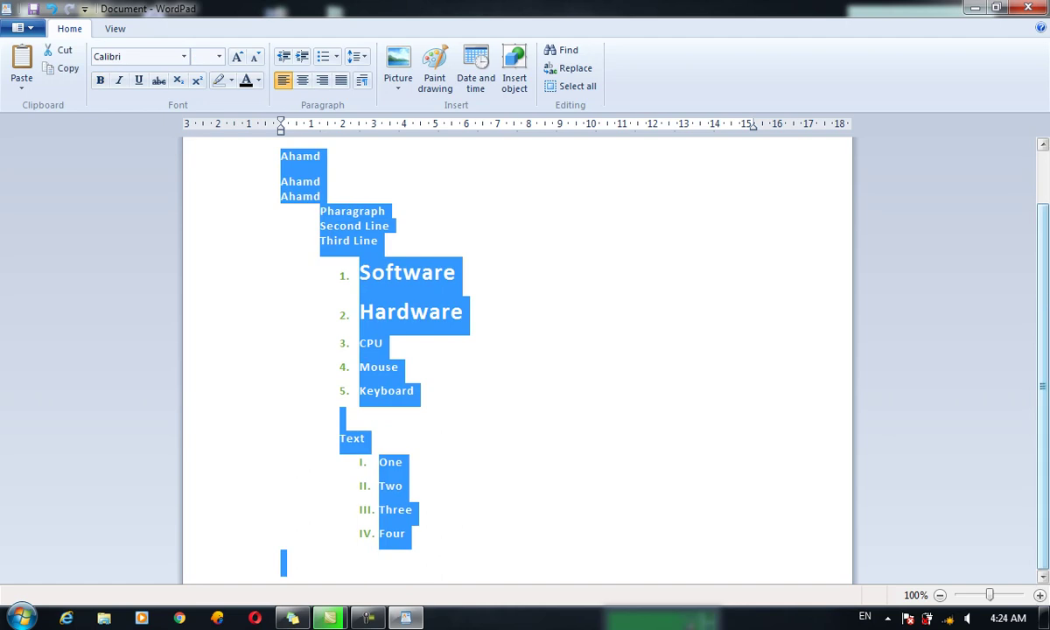
key(ctrl+z)
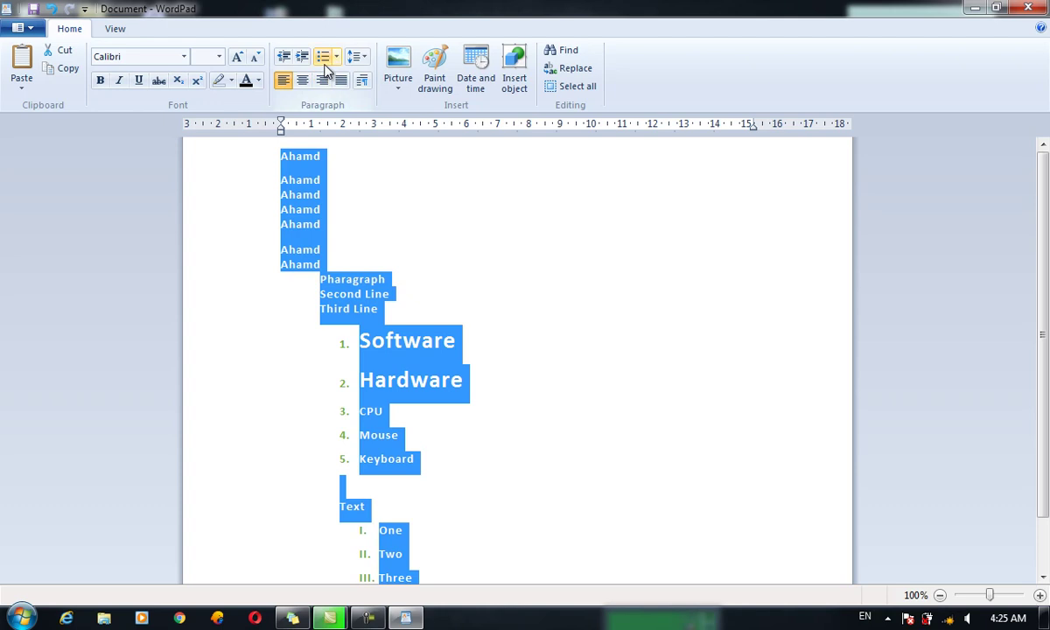
click(461, 408)
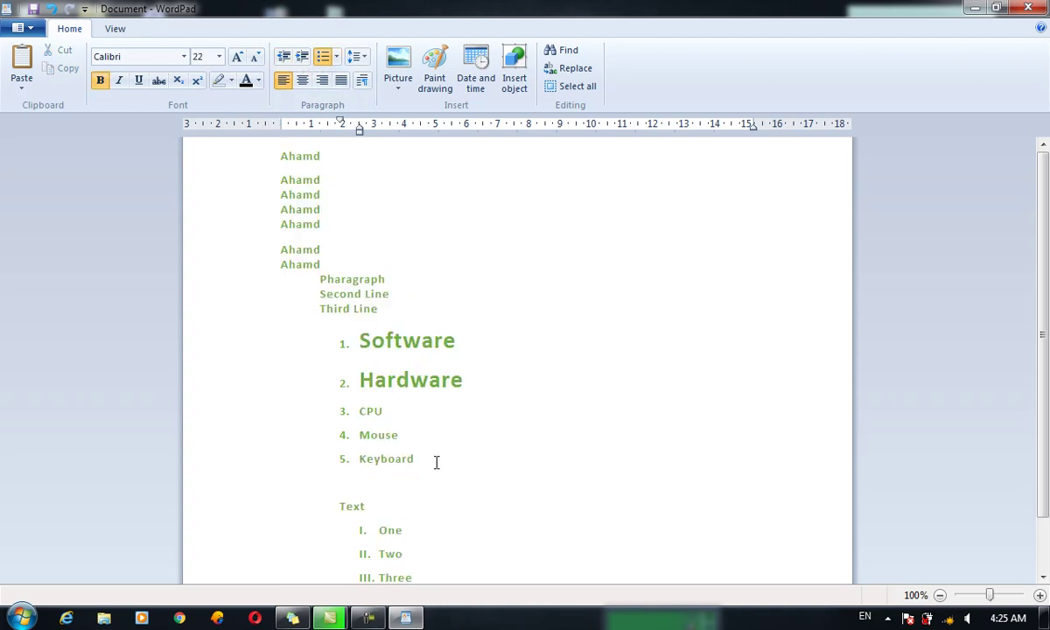
drag(436, 458, 298, 344)
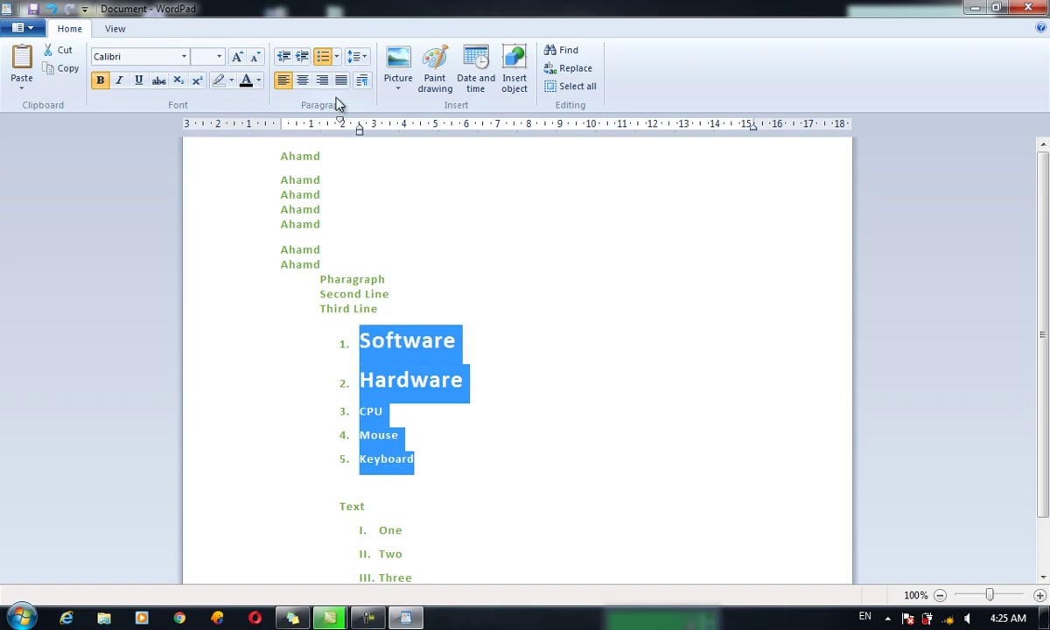
click(285, 56)
click(285, 56)
click(285, 57)
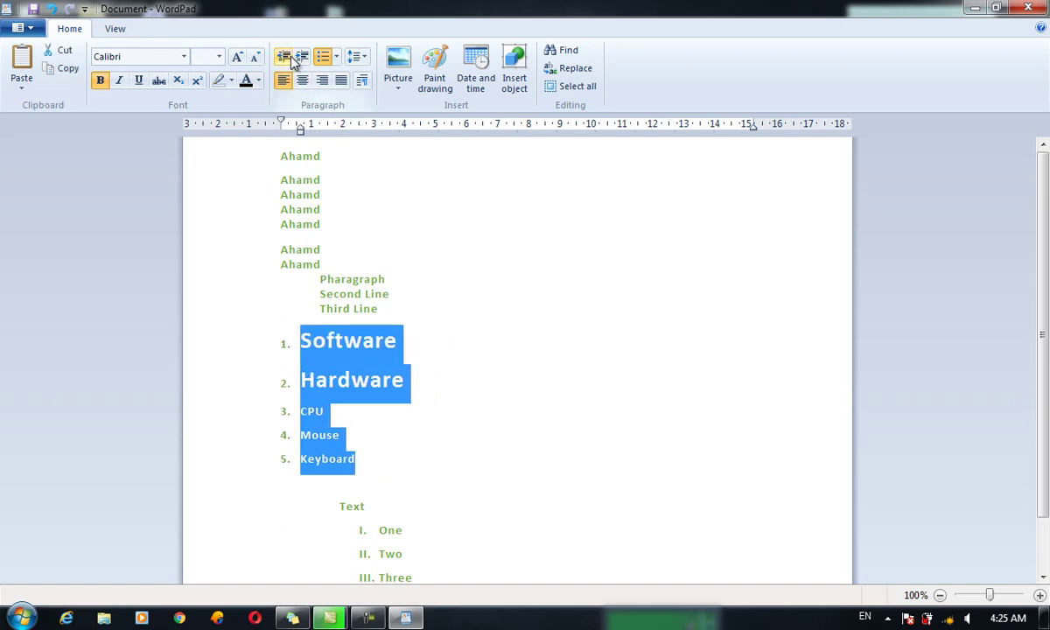
Step: Outdent the Pharagraph, Second Line and Third Line block to the left margin
drag(381, 307, 311, 275)
click(282, 60)
key(ctrl+a)
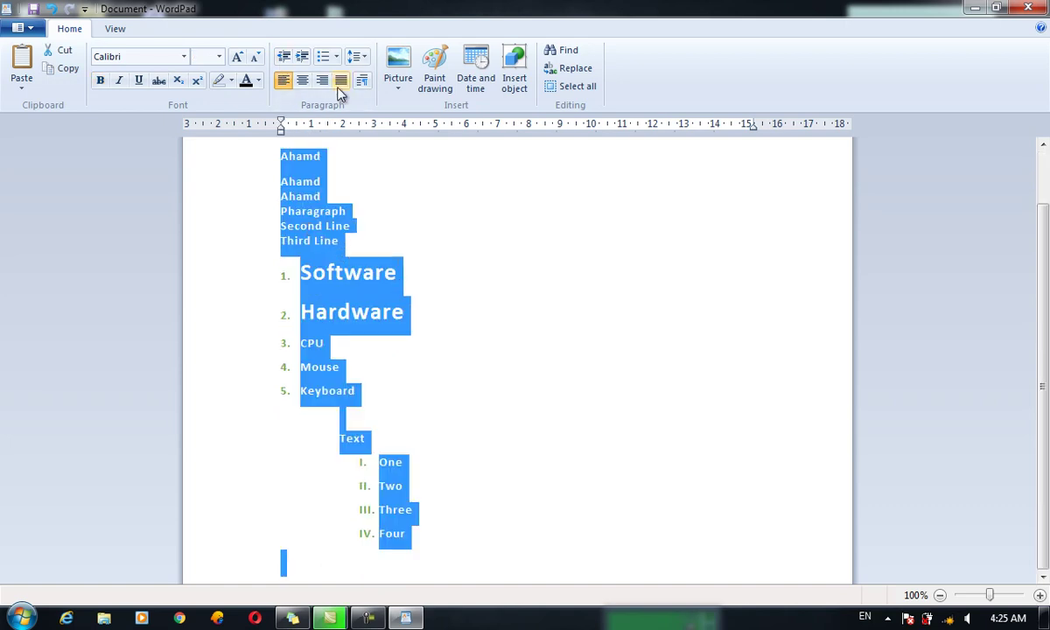
Step: Center all the document text, then reselect everything and right-align it instead
click(303, 82)
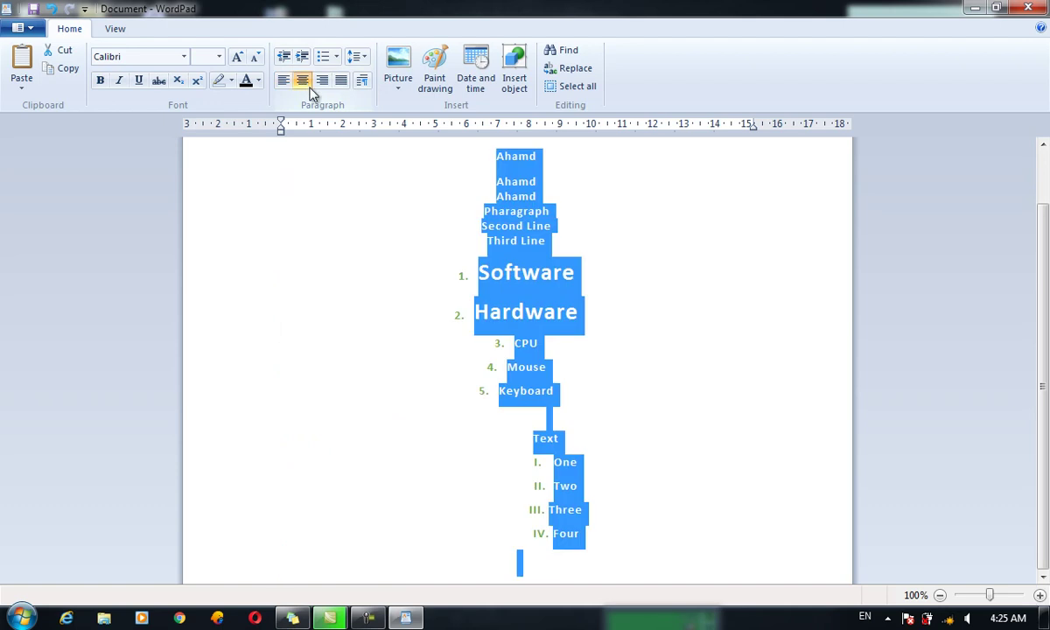
click(513, 343)
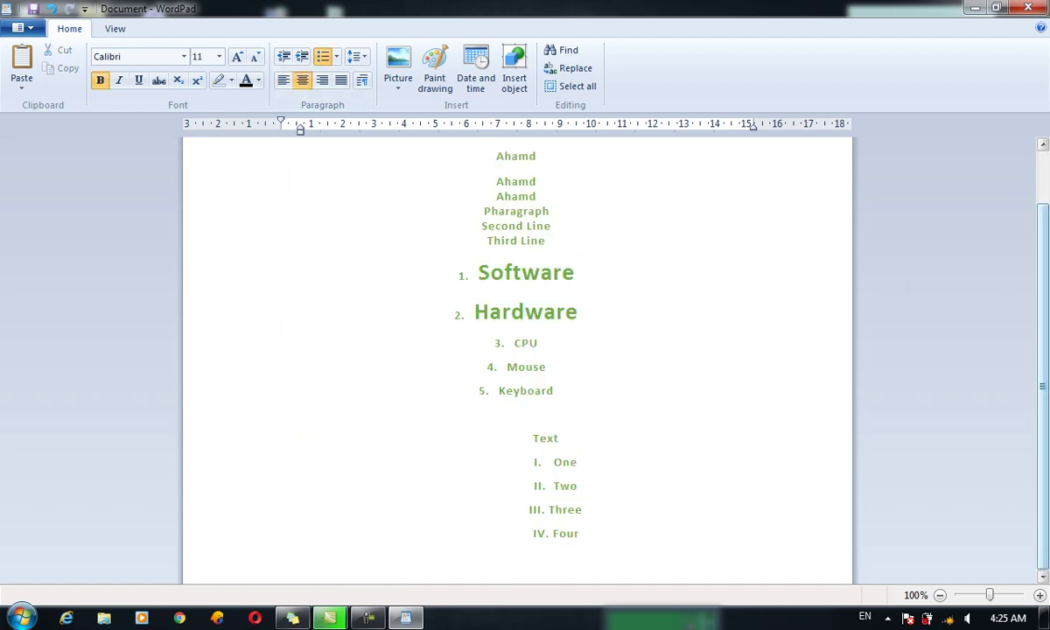
scroll(1024, 218, up, 2)
key(ctrl+a)
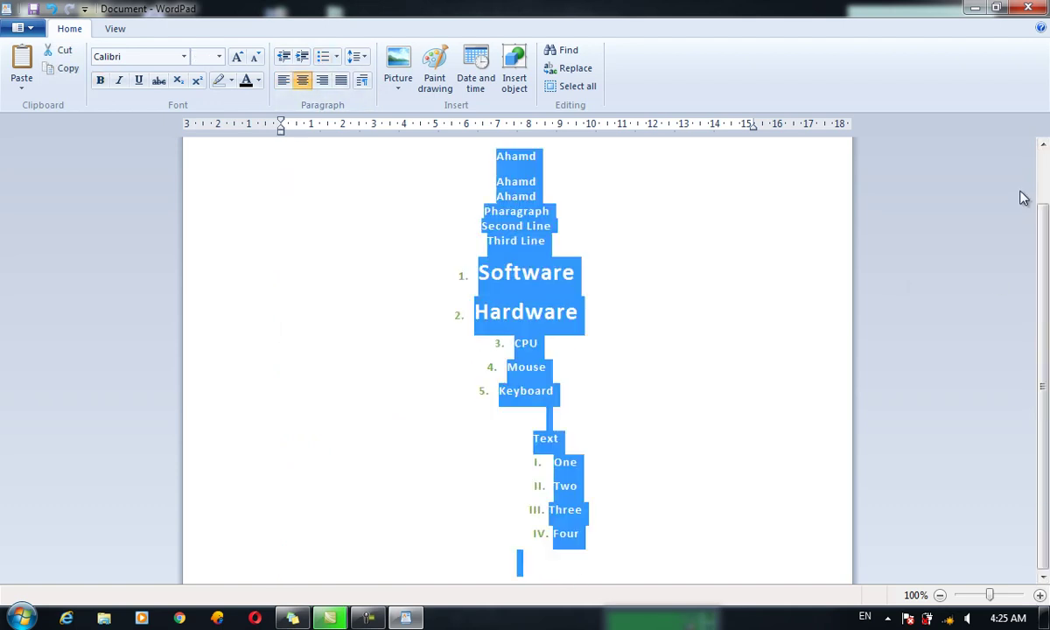
click(322, 80)
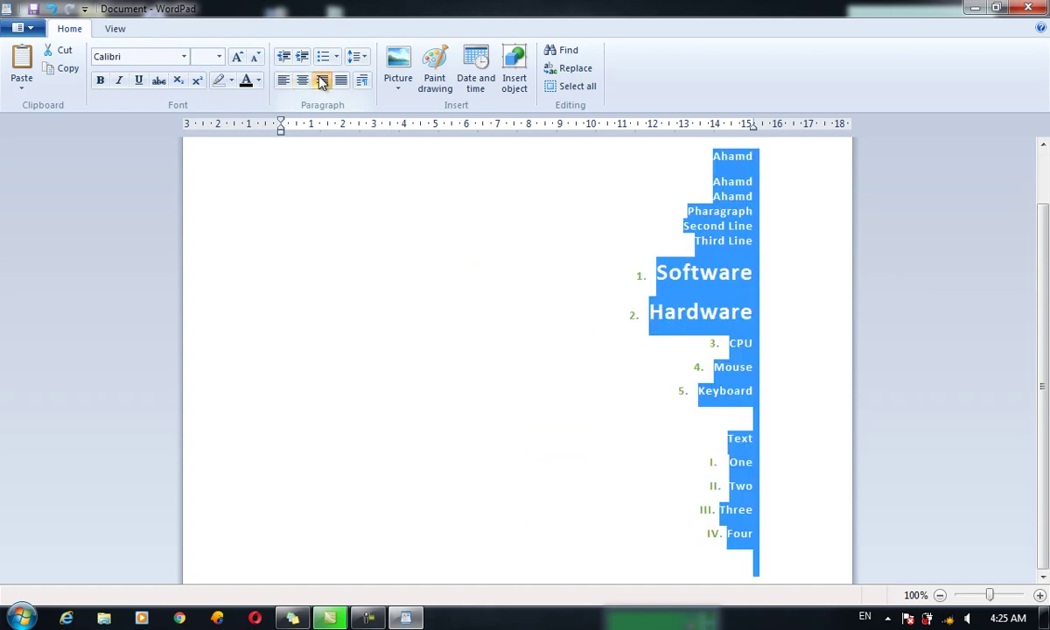
Step: Launch Microsoft Word by searching 'word' from the Start menu
key(super)
text(word)
key(Return)
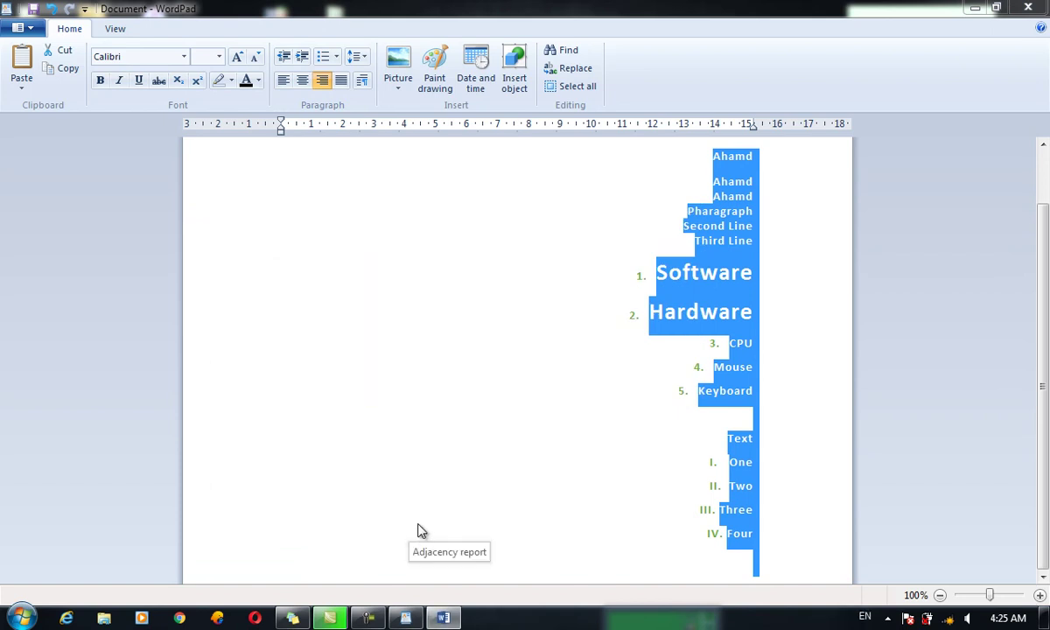
Step: In a blank Word document, generate sample paragraphs with =rand() and cut them
click(444, 619)
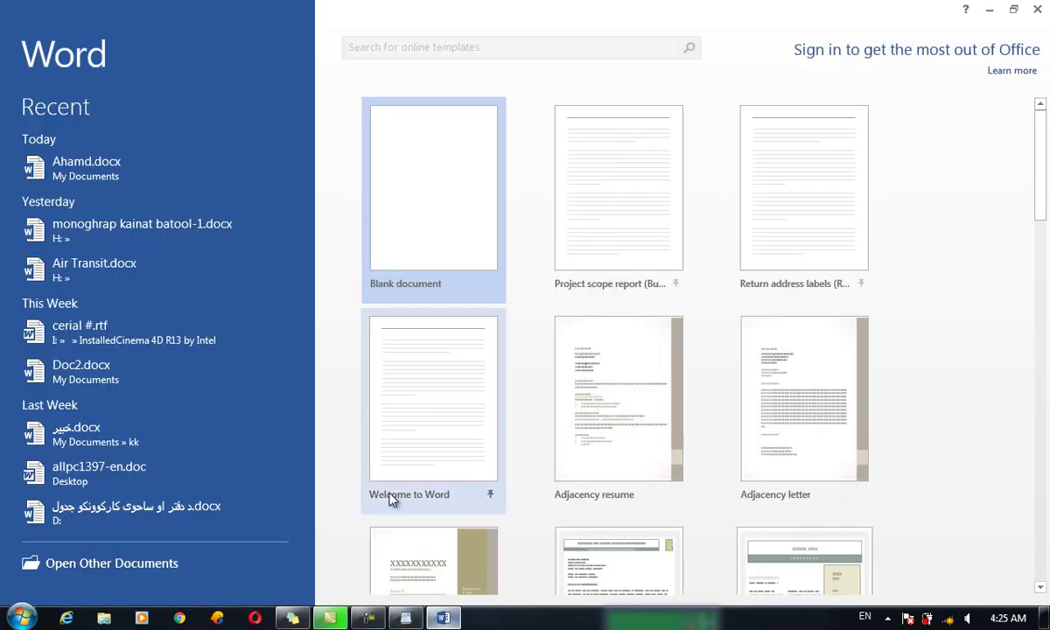
click(438, 260)
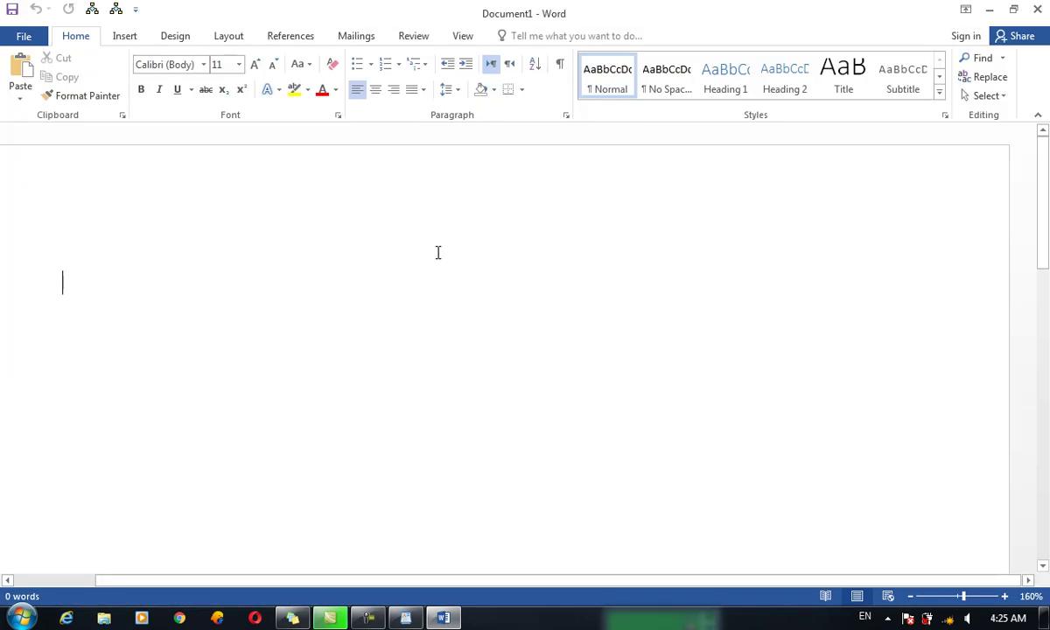
text(=rand())
key(Return)
key(ctrl+a)
key(Delete)
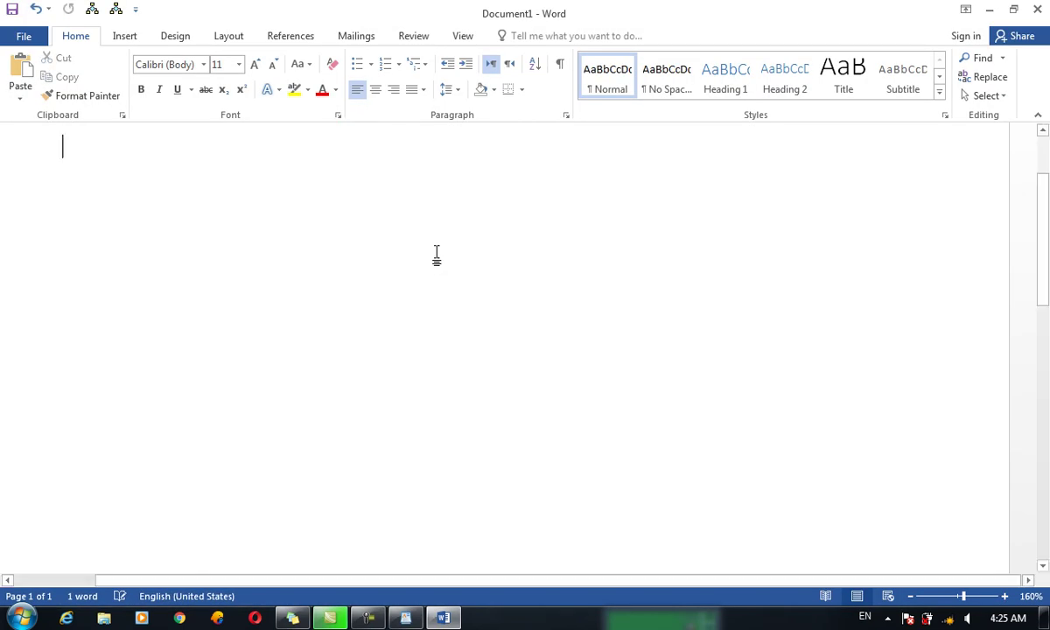
Step: Close Word without saving and paste the sample paragraphs over WordPad's existing text
key(alt+F4)
key(Tab)
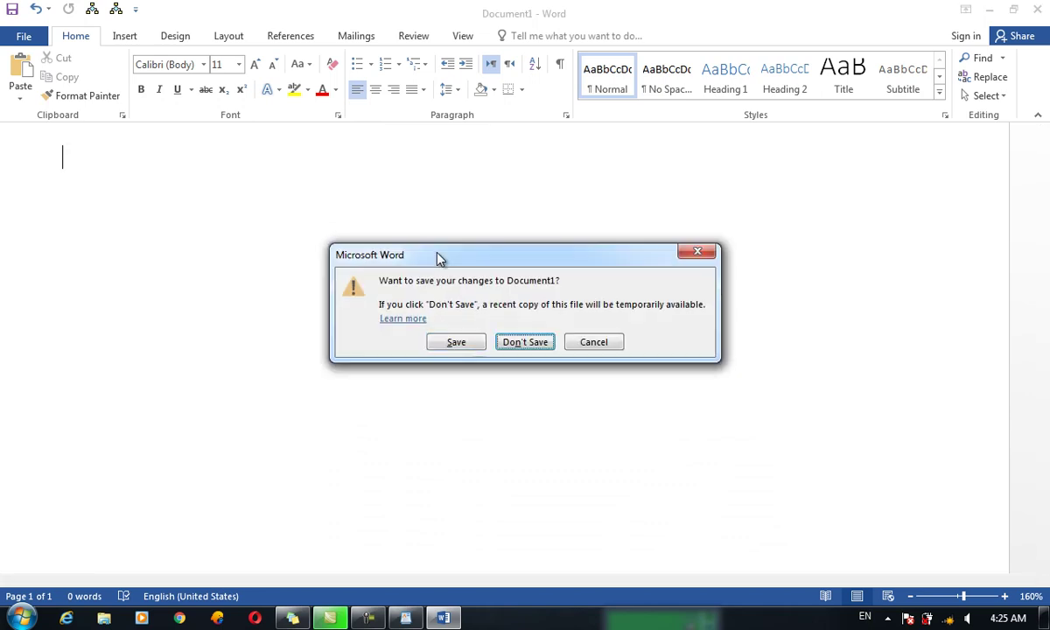
key(Return)
key(ctrl+a)
text(Video provides a powerful way to help you prove your point. When you click Online Video, you can paste in the embed code for the video you want to add. You can also type a keyword to search online for the video that best fits your document. To make your document look professionally produced, Word provides header, footer, cover page, and text box designs that complement each other. For example, you can add a matching cover page, header, and sidebar. Click Insert and then choose the elements you want from the different galleries. Themes and styles also help keep your document coordinated. When you click Design and choose a new Theme, the pictures, charts, and SmartArt graphics change to match your new theme. When you apply styles, your headings change to match the new theme. Save time in Word with new buttons that show up where you need them. To change the way a picture fits in your document, click it and a button for layout options appears next to it. When you work on a table, click where you want to add a row or a column, and then click the plus sign. Reading is easier, too, in the new Reading view. You can collapse parts of the document and focus on the text you want. If you need to stop reading before you reach the end, Word remembers where you left off - even on another device.)
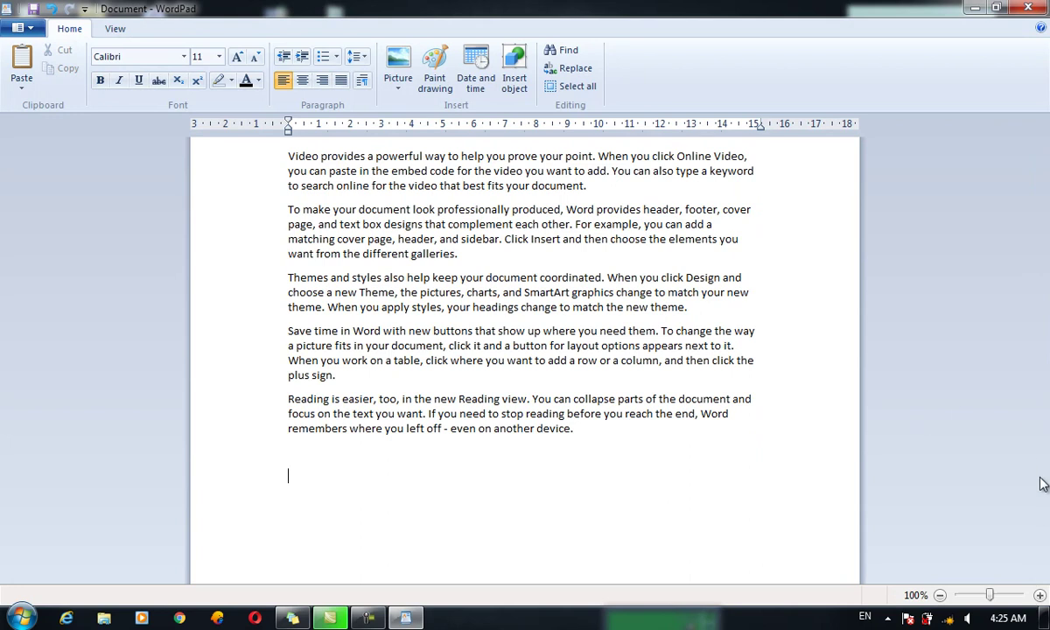
key(ctrl+a)
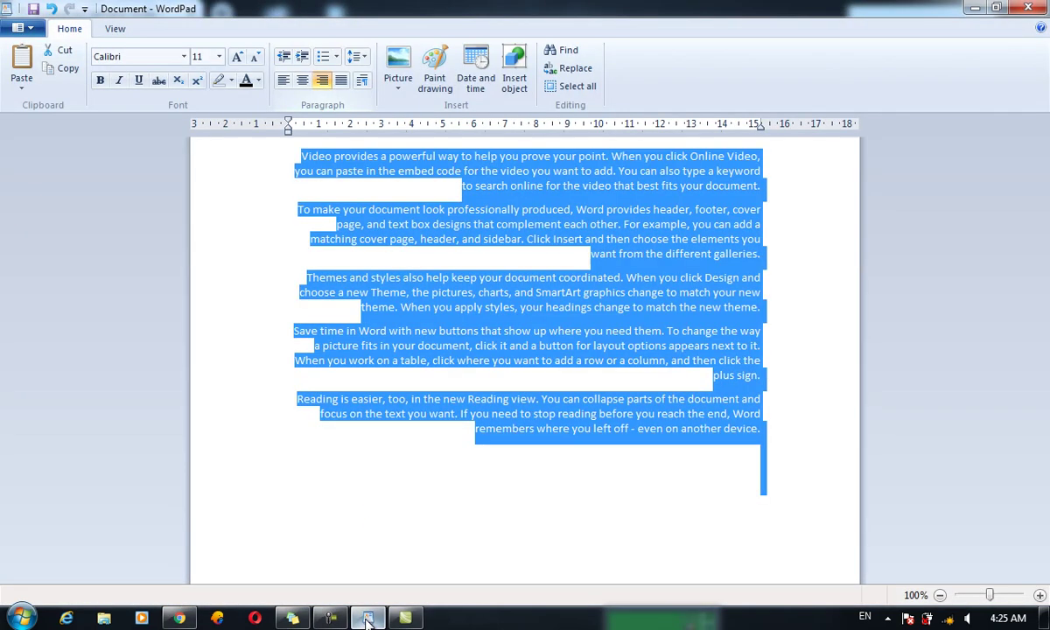
click(301, 80)
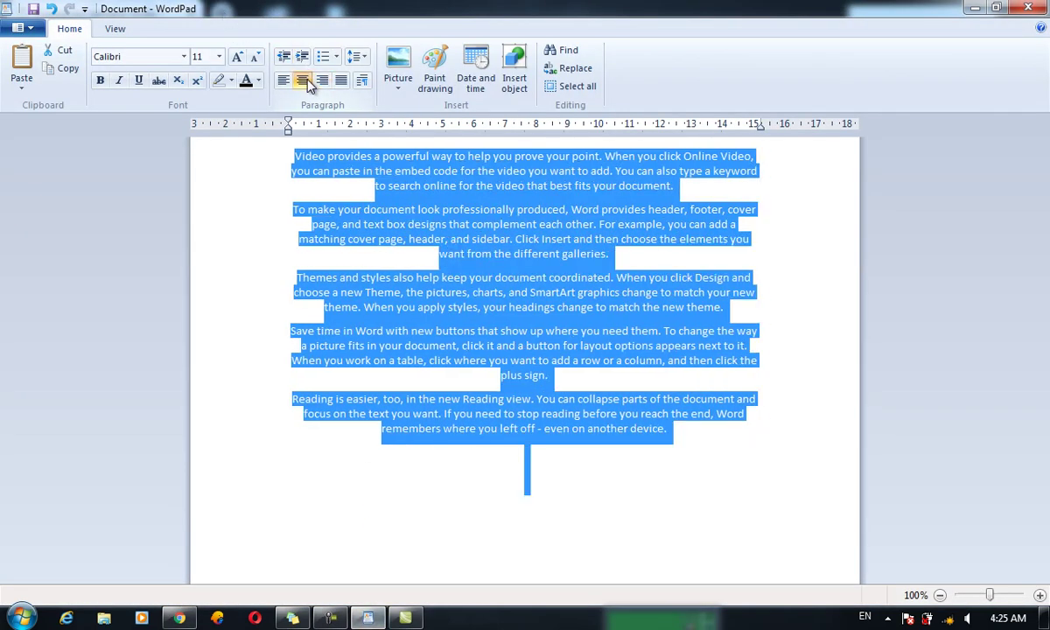
click(560, 302)
key(ctrl+a)
click(322, 79)
click(580, 346)
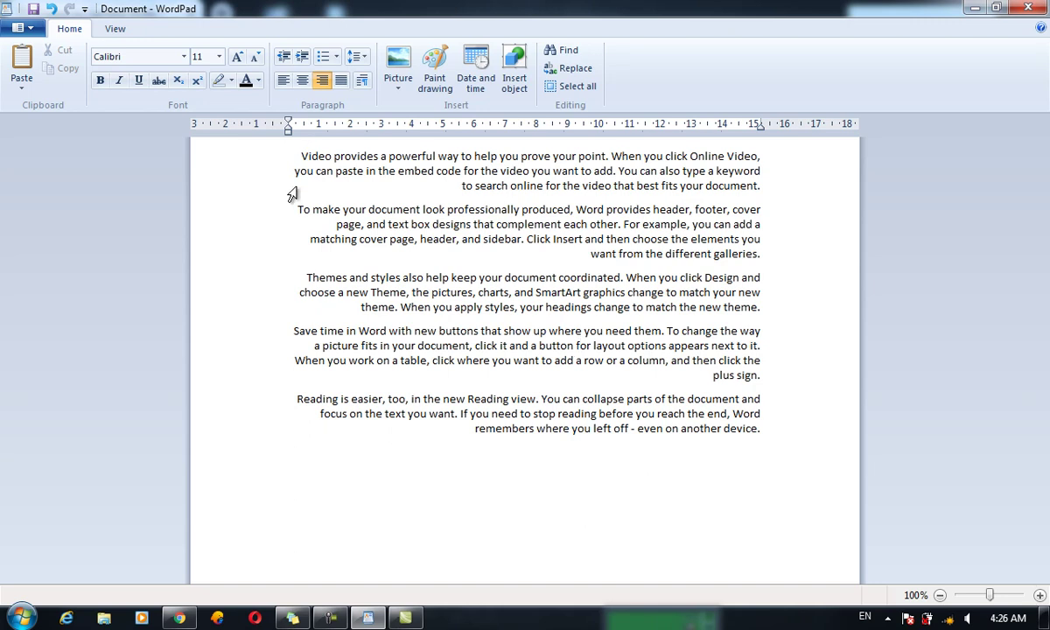
key(ctrl+a)
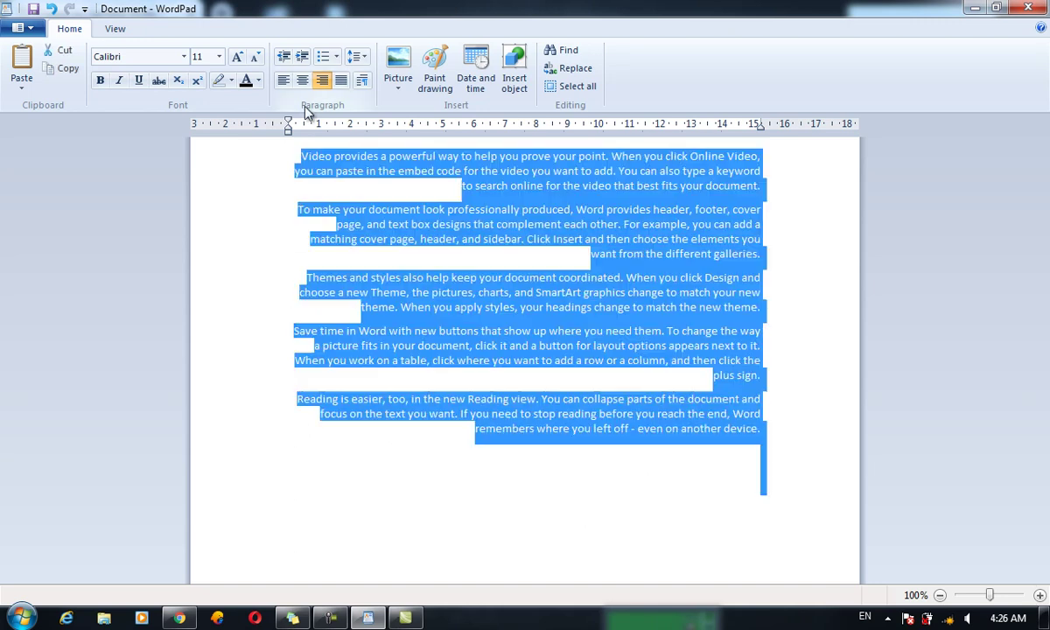
click(281, 84)
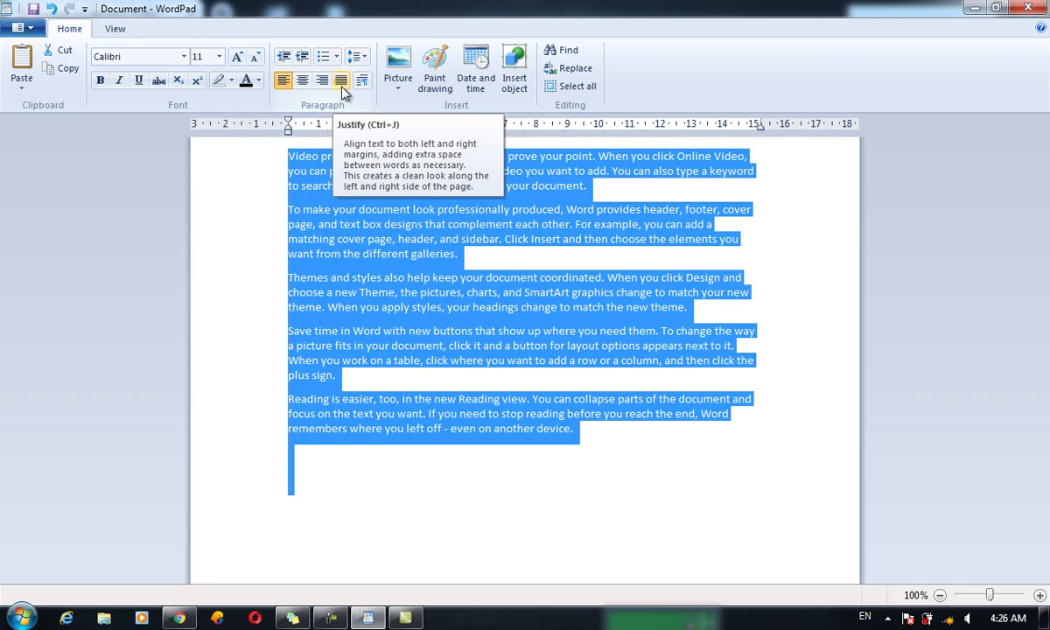
Step: Try justified alignment on the sample paragraphs, then left-align them all and open the Paragraph dialog
click(341, 83)
click(429, 276)
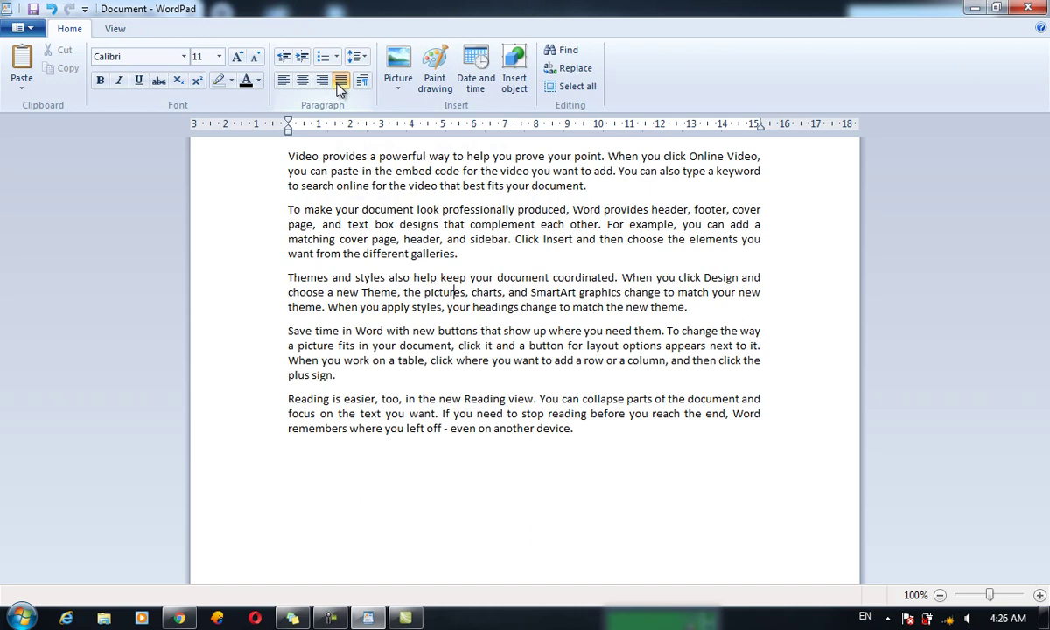
key(ctrl+a)
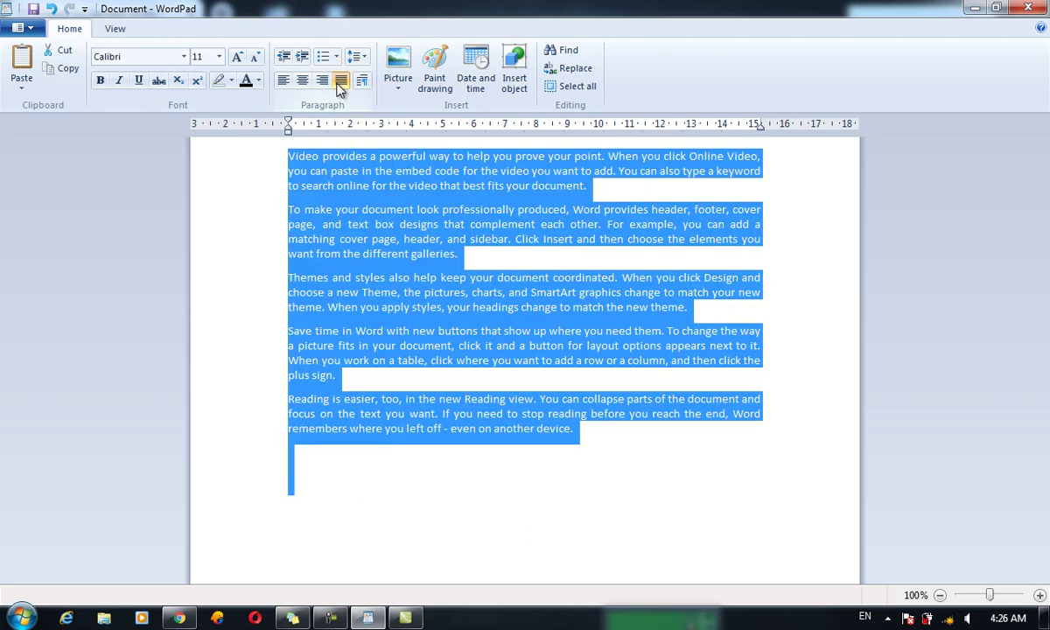
click(283, 80)
click(348, 158)
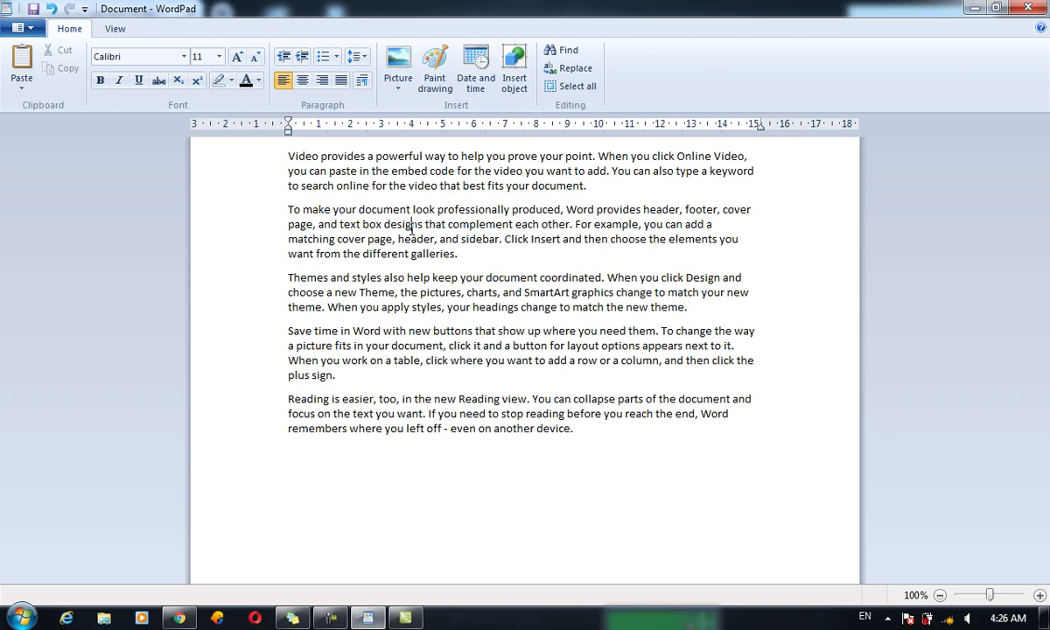
drag(412, 224, 404, 225)
click(363, 84)
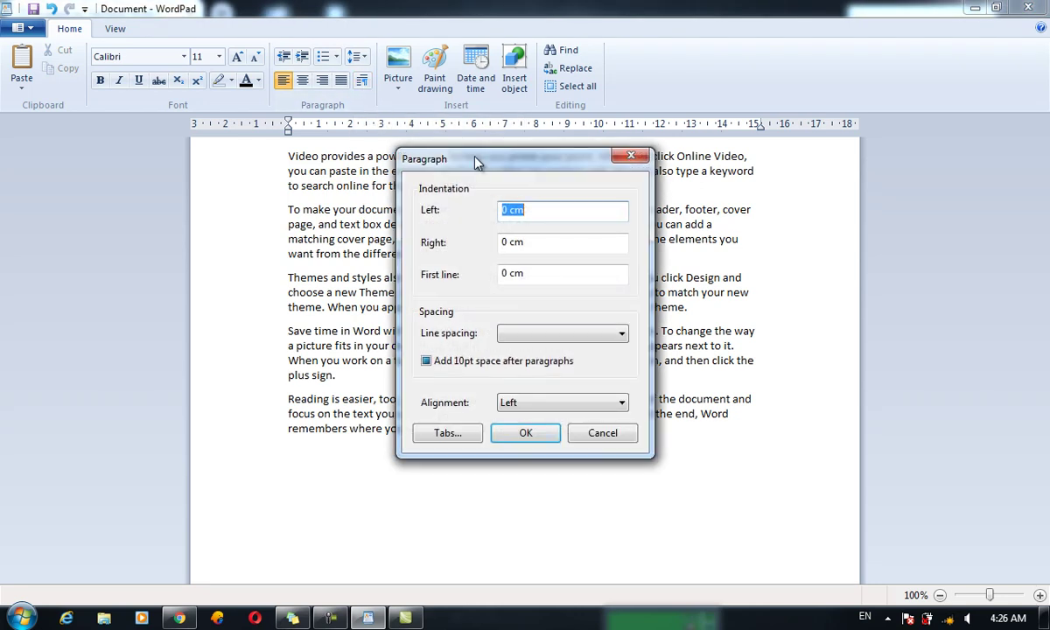
Step: Close the Paragraph dialog unchanged, then indent and un-indent the selected 'Themes and styles' paragraph
drag(477, 164, 667, 160)
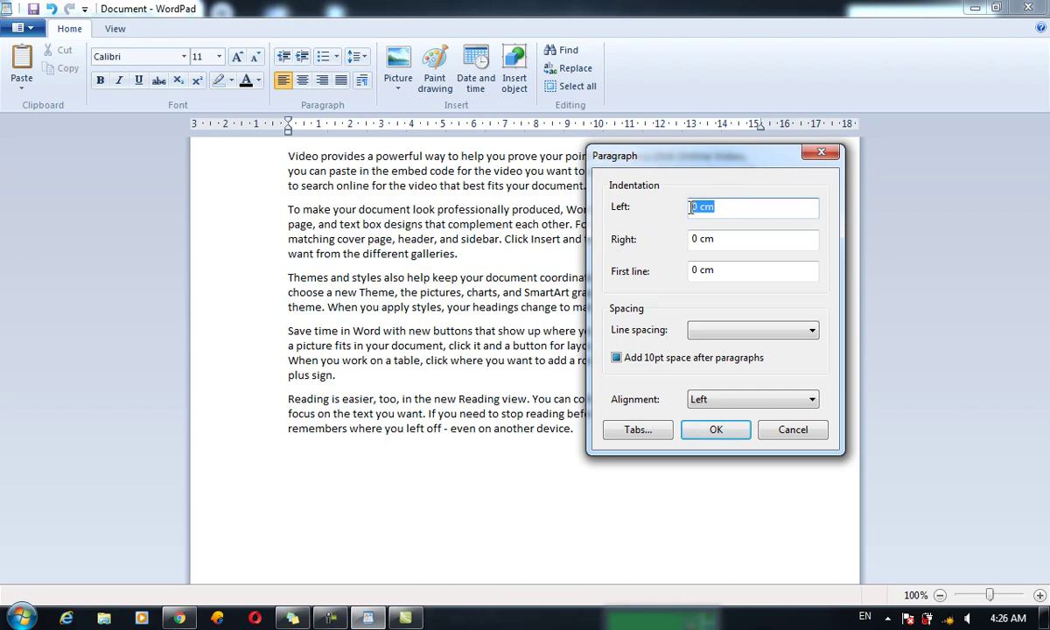
click(821, 153)
mouse_move(688, 307)
mouse_down()
mouse_move(294, 263)
mouse_move(288, 278)
mouse_up()
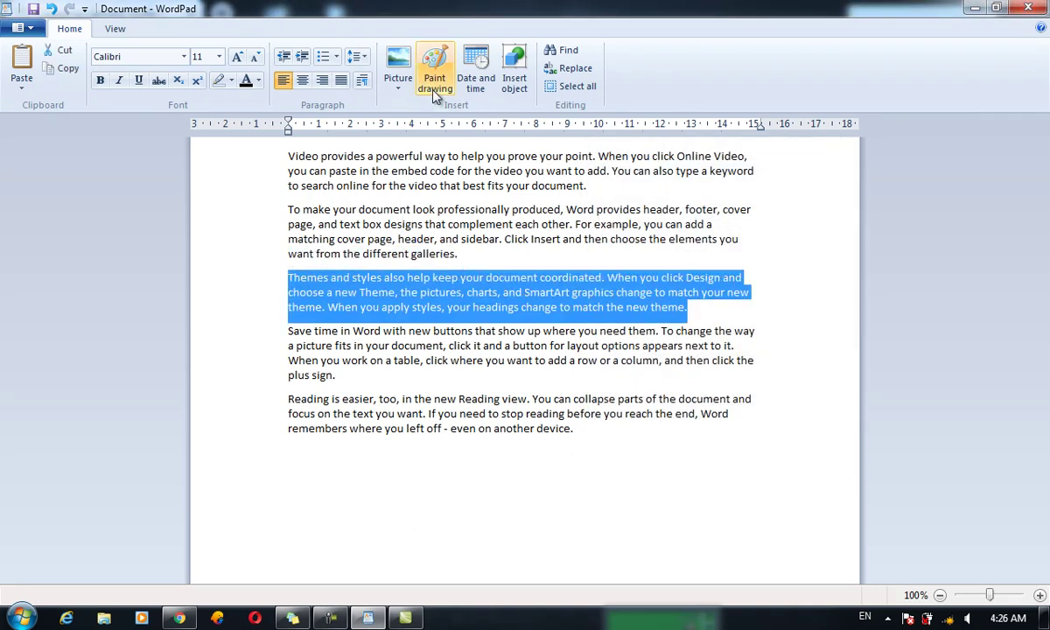
click(283, 59)
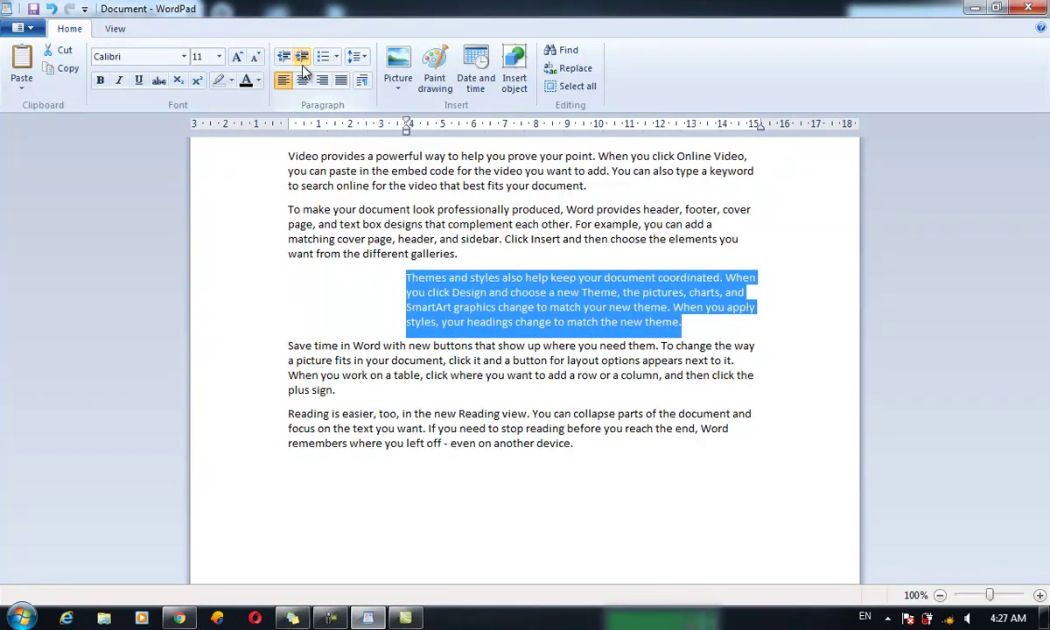
click(284, 58)
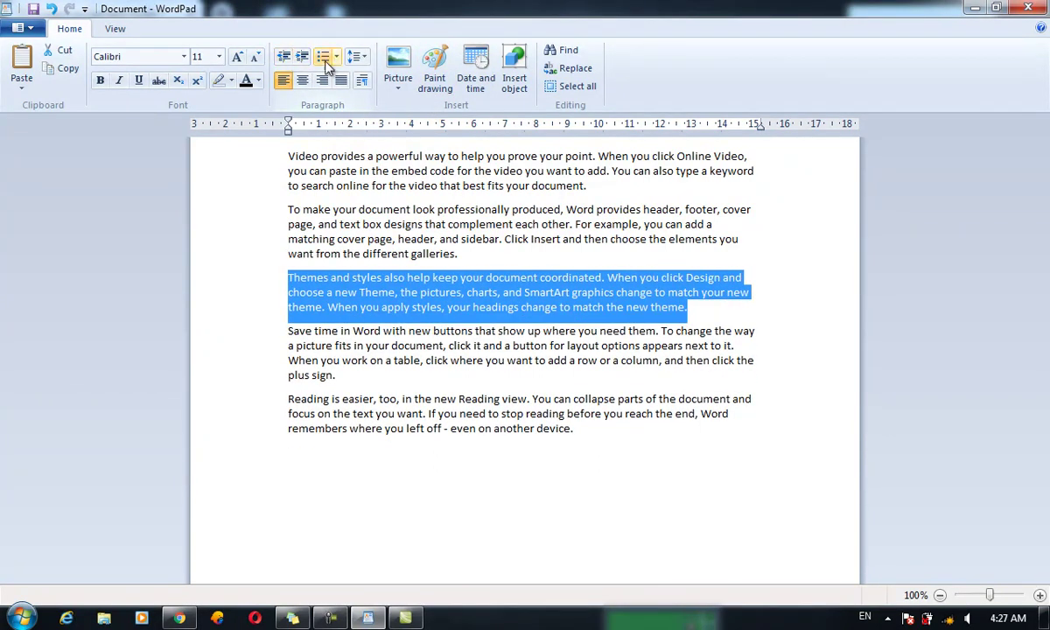
Step: Give the 'Themes and styles' paragraph a 2 cm left indent and a 3 cm right indent
click(362, 80)
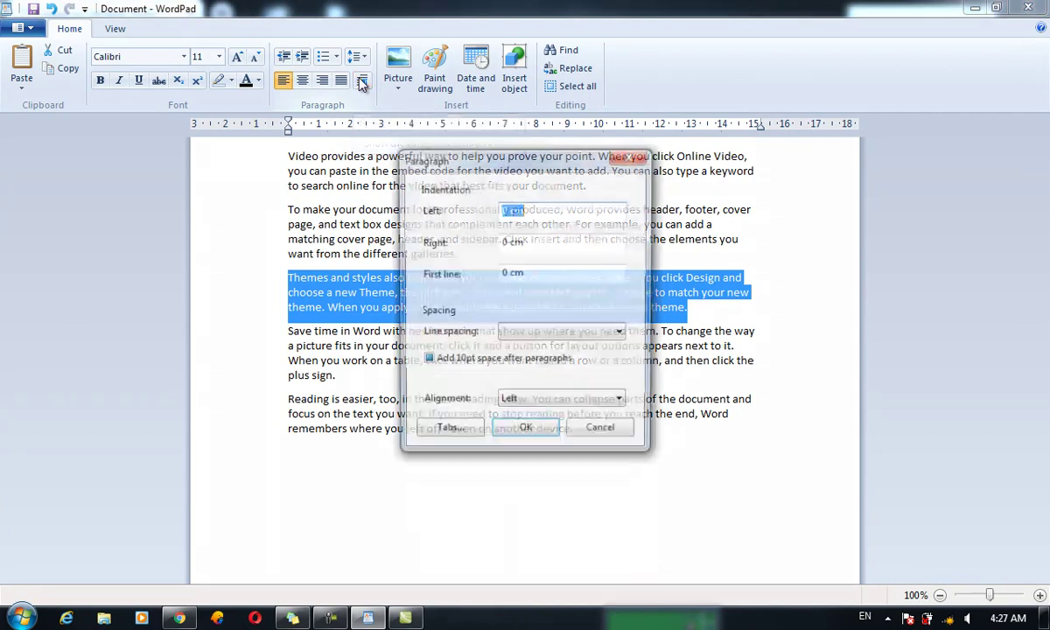
text(2)
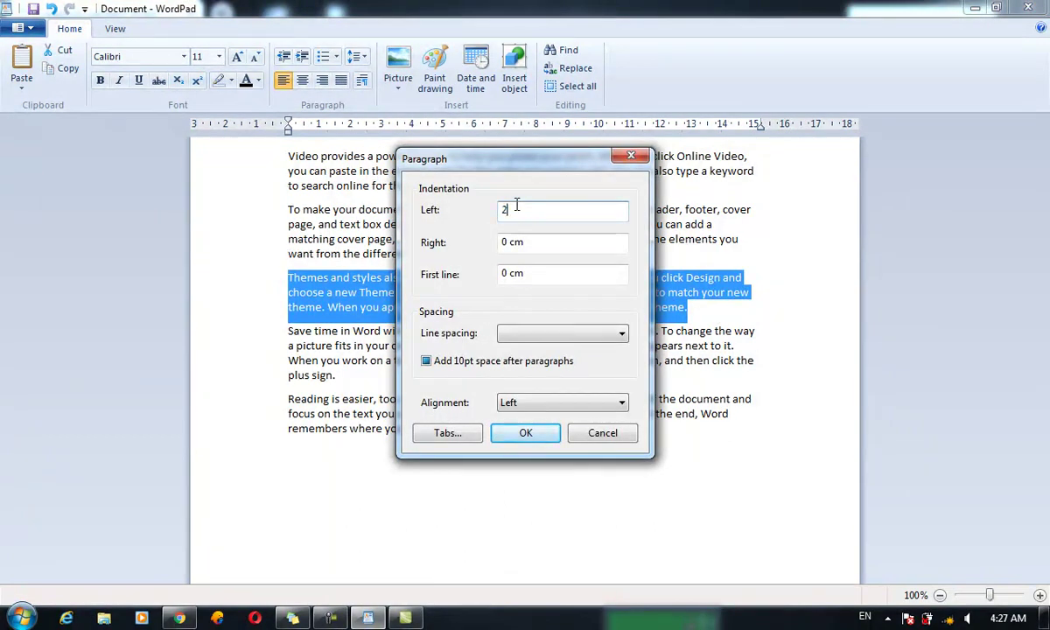
click(526, 432)
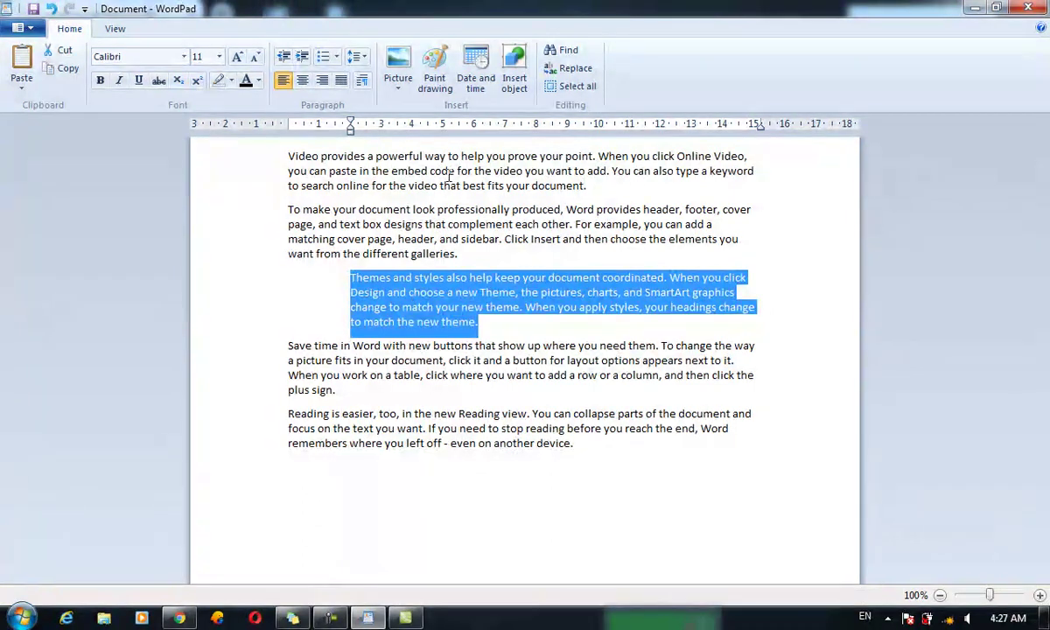
click(362, 80)
key(Tab)
text(3)
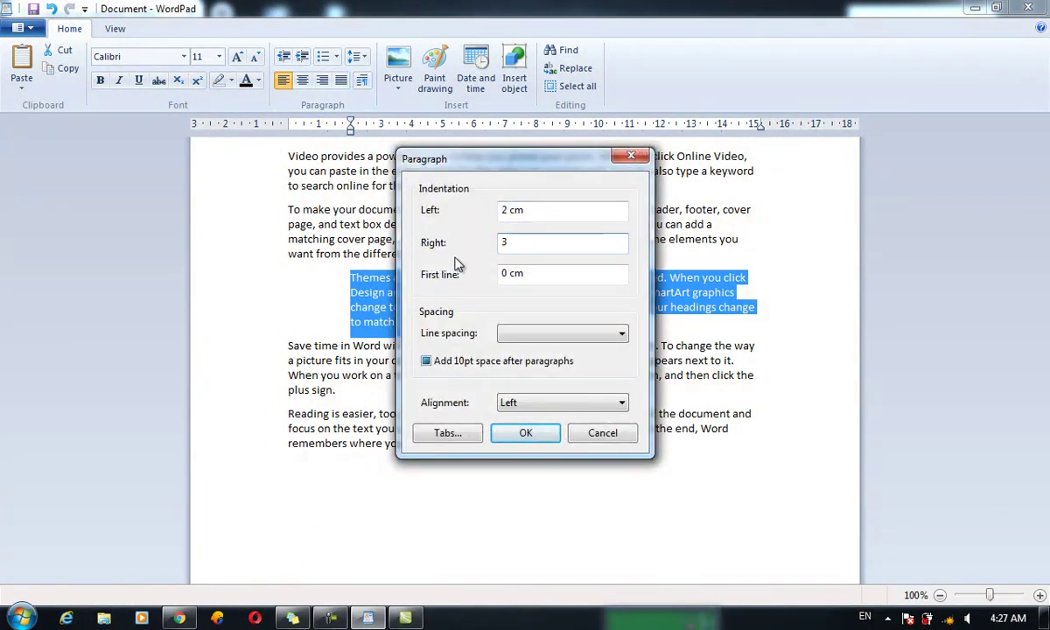
click(526, 432)
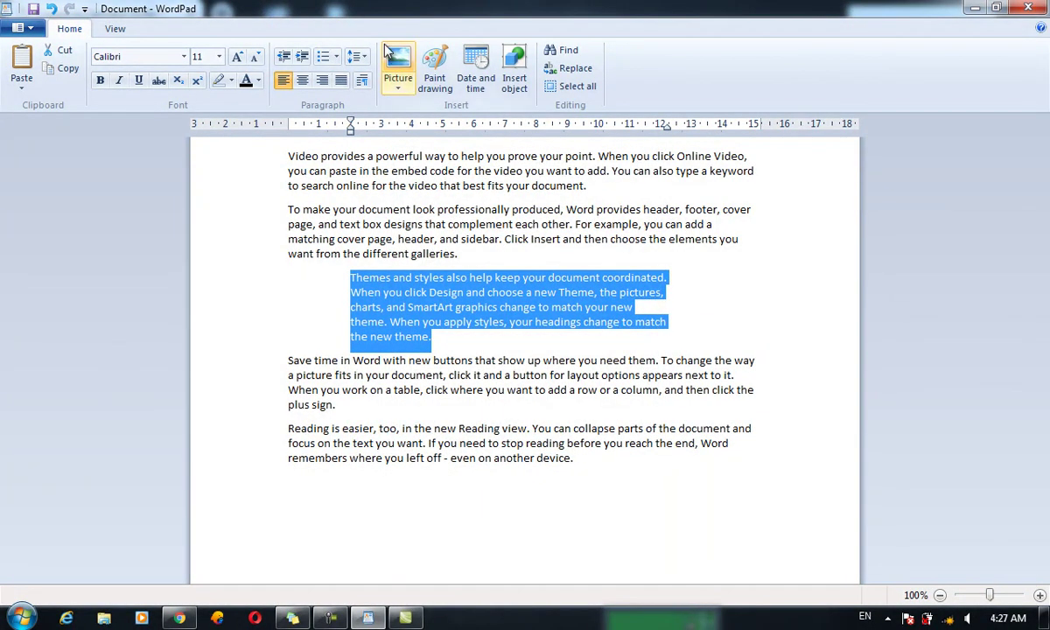
Step: Add a 1 cm first-line indent to the paragraph
click(361, 79)
key(Tab)
key(Tab)
drag(505, 171, 557, 328)
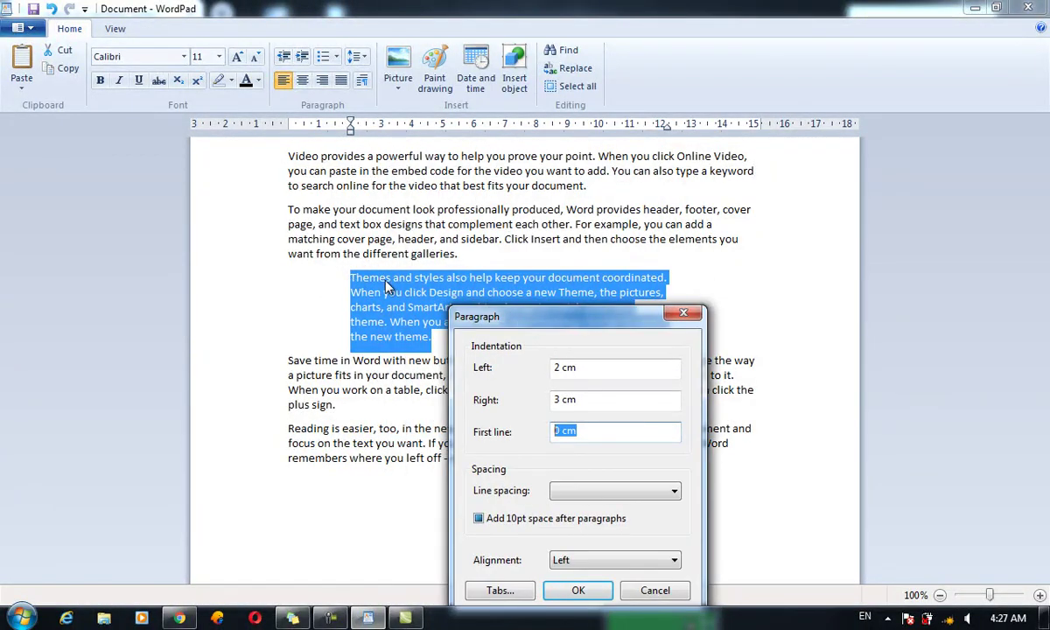
text(1)
click(580, 591)
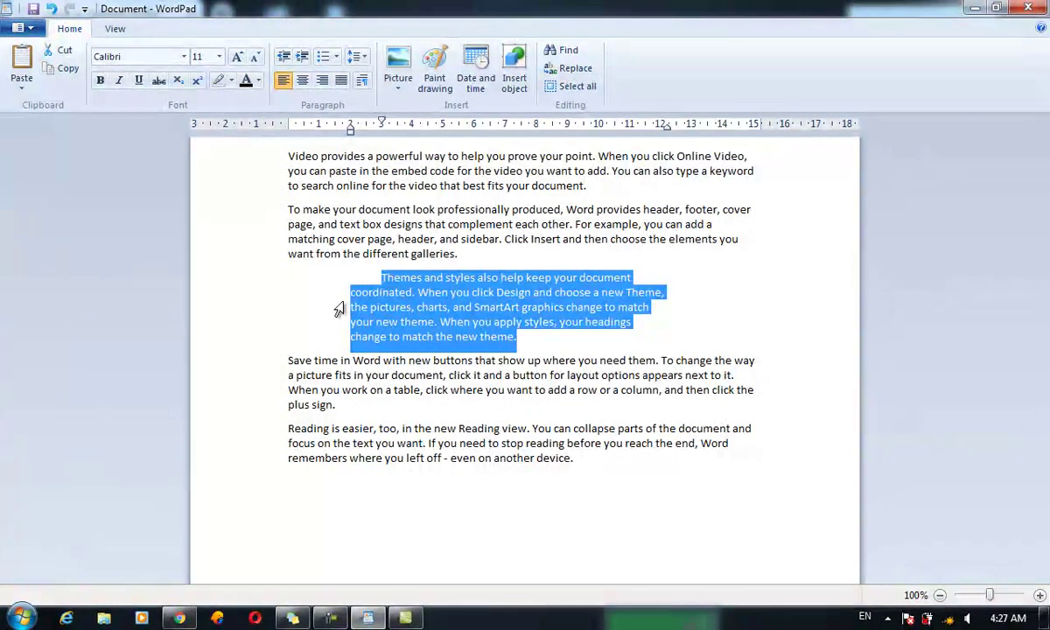
Step: Try 2.00 line spacing on the paragraph, then set it back to 1.00
click(361, 80)
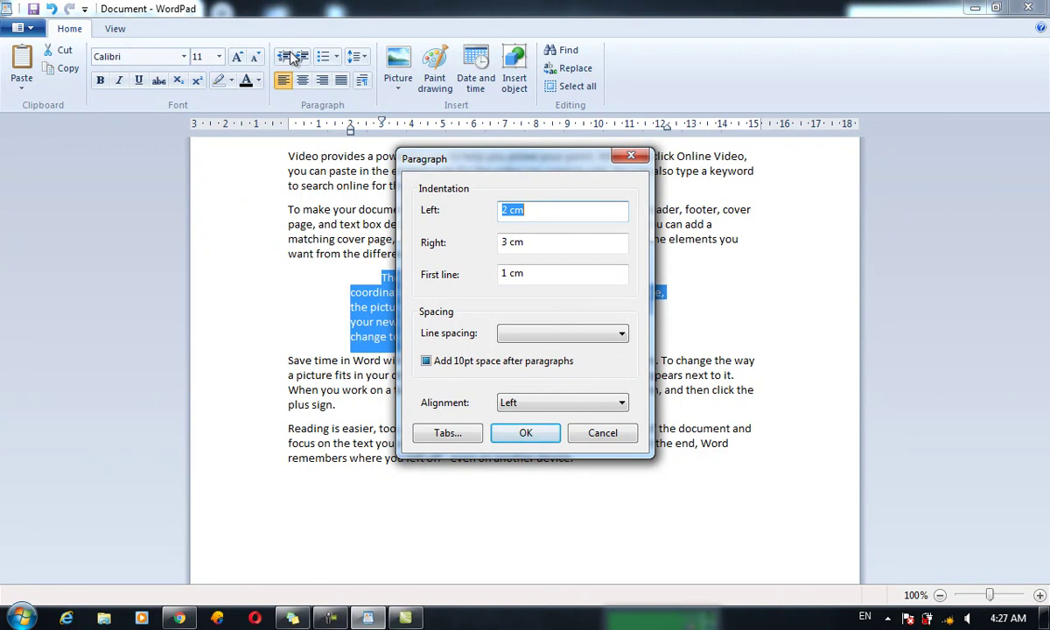
click(514, 337)
click(525, 387)
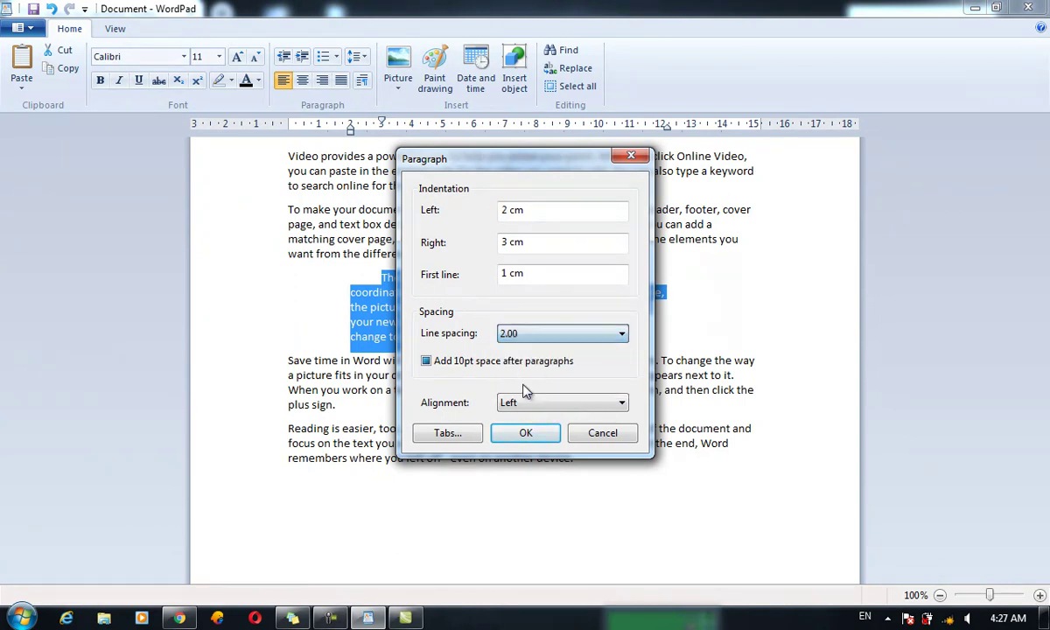
click(526, 432)
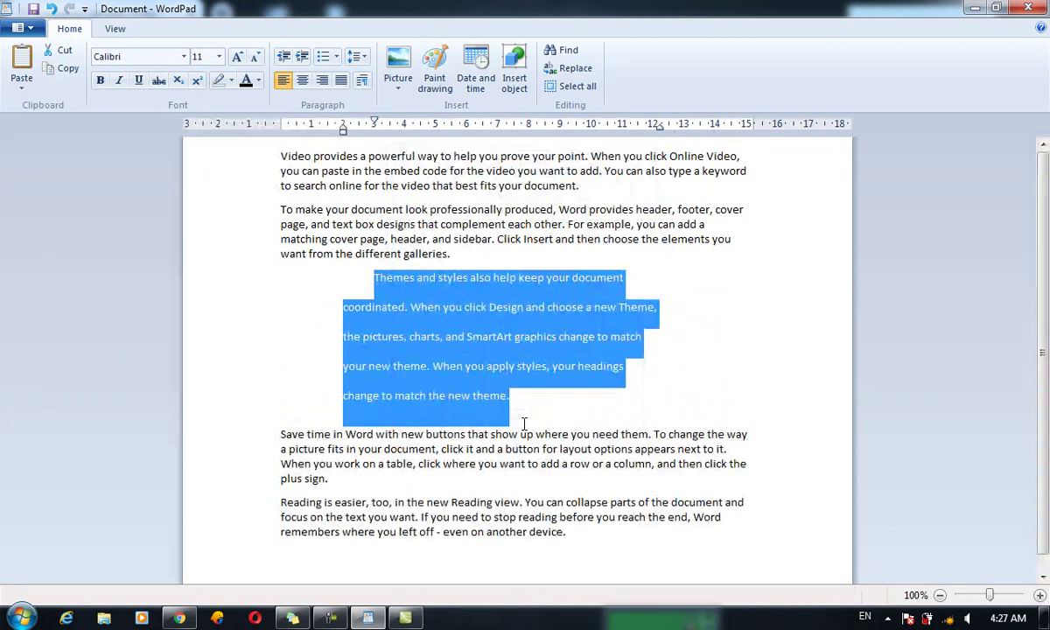
click(362, 78)
click(523, 335)
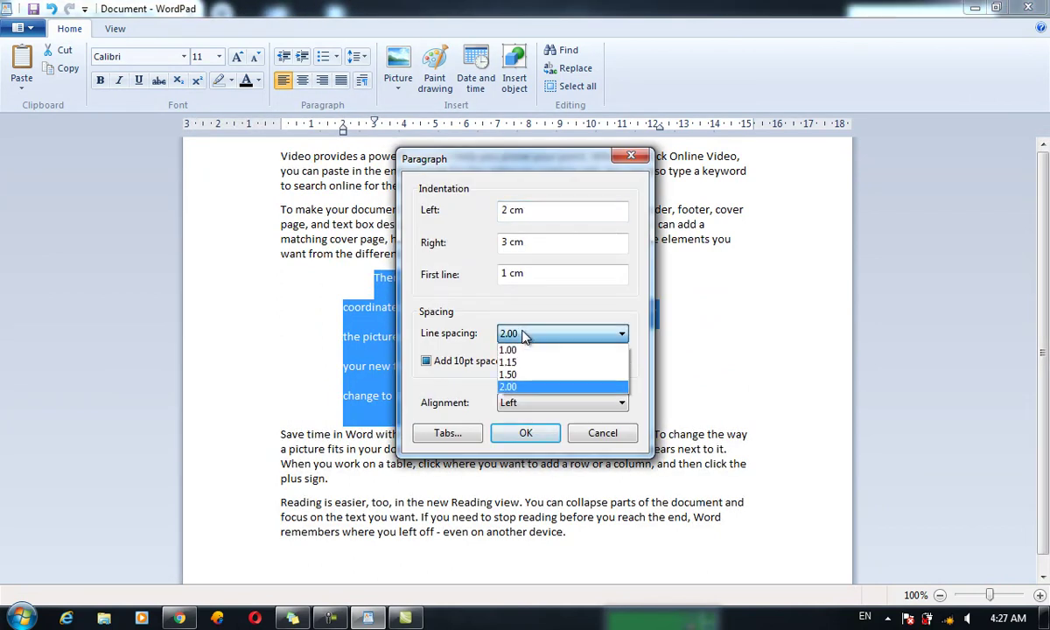
click(512, 350)
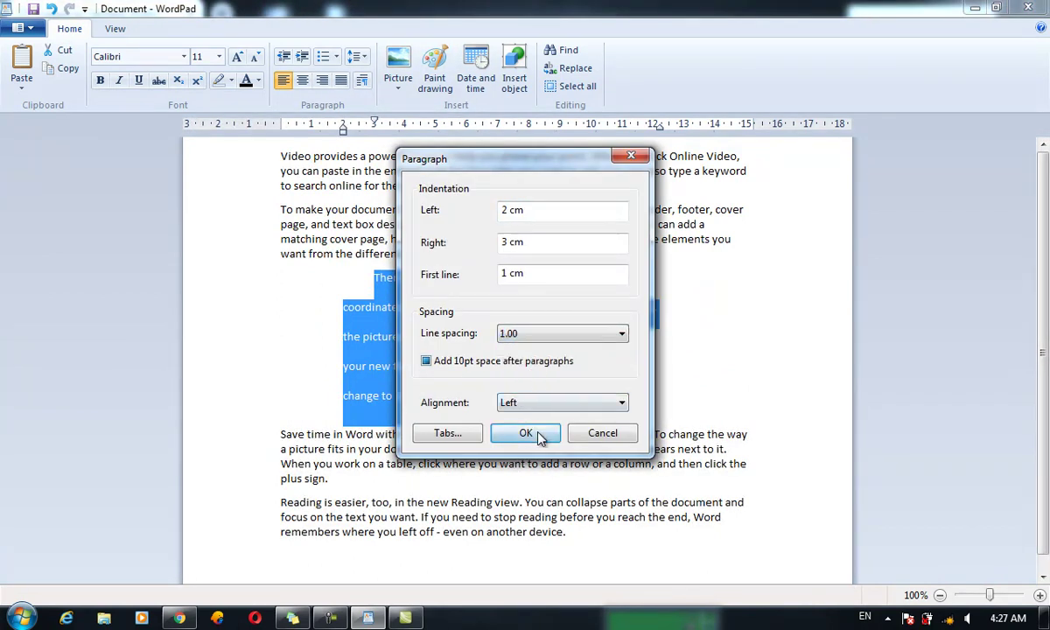
click(526, 434)
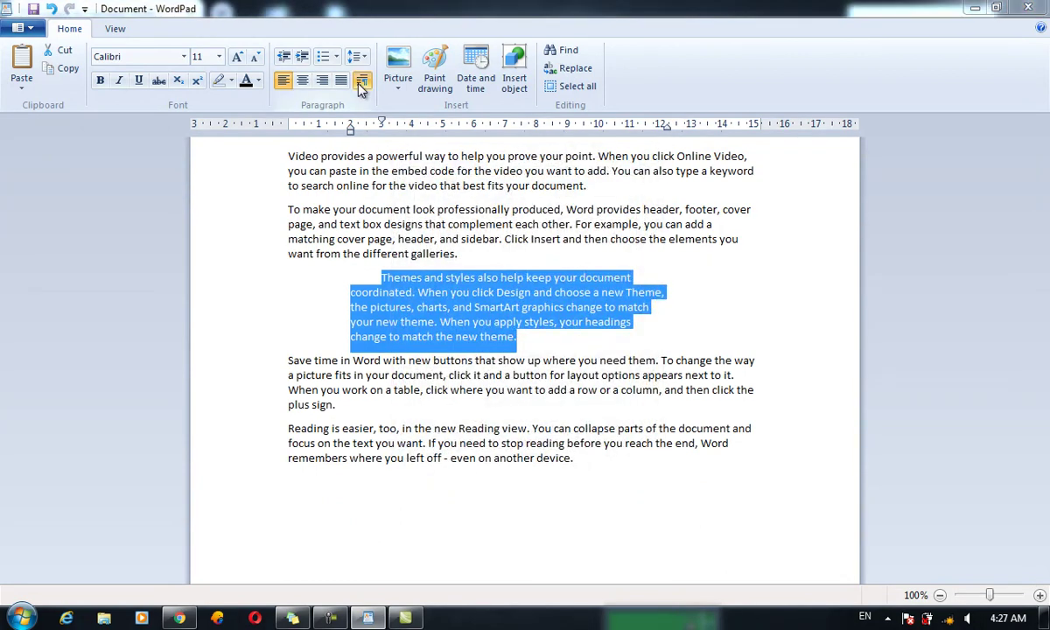
Step: Turn off 'Add 10pt space after paragraphs', then turn it back on
click(362, 81)
click(474, 367)
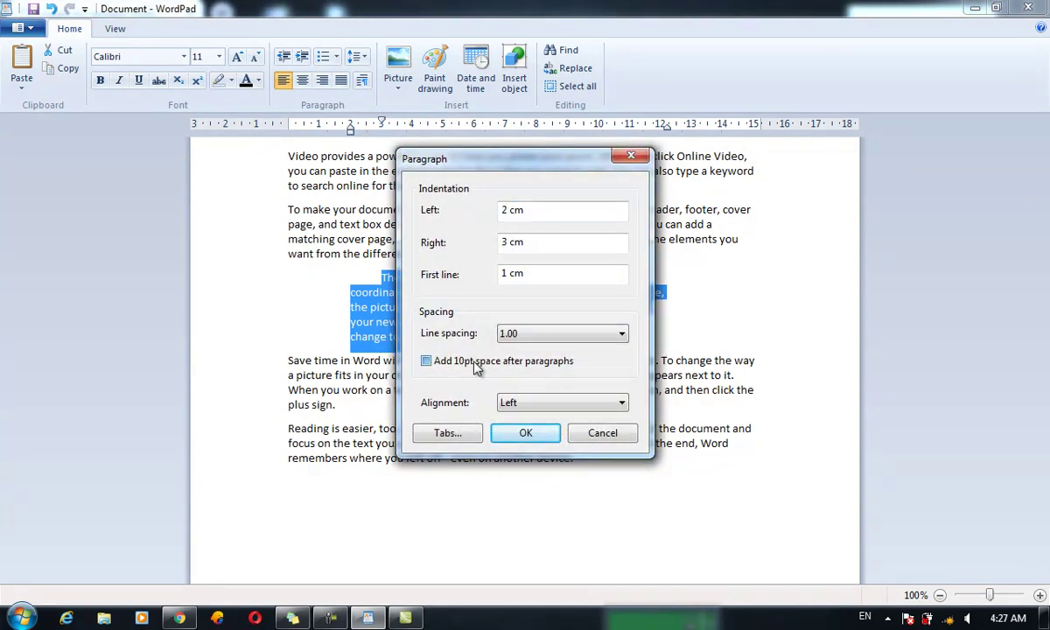
click(525, 432)
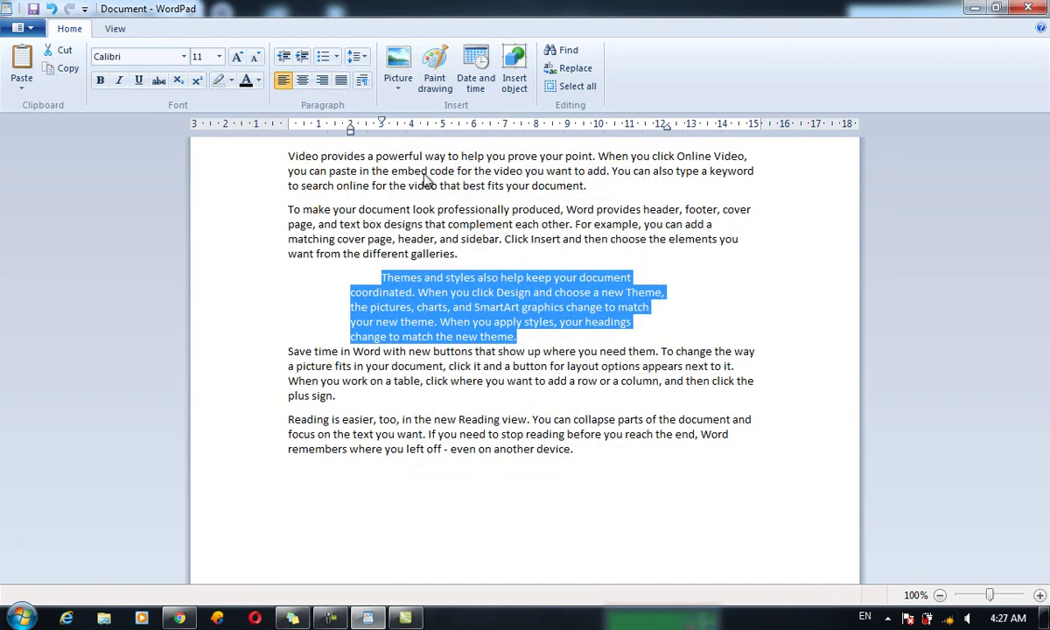
click(362, 80)
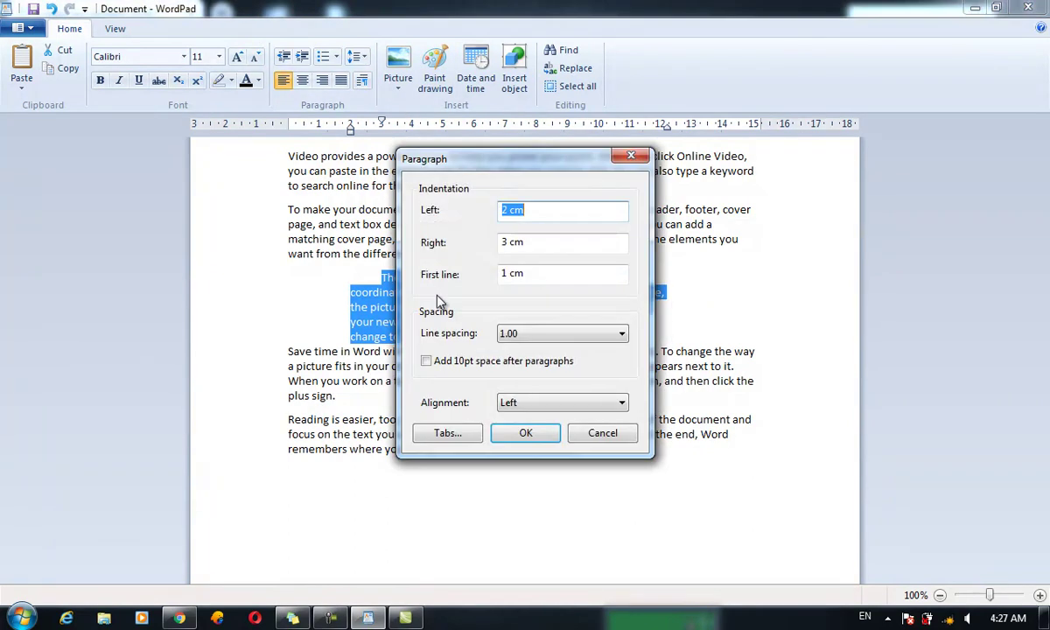
click(474, 368)
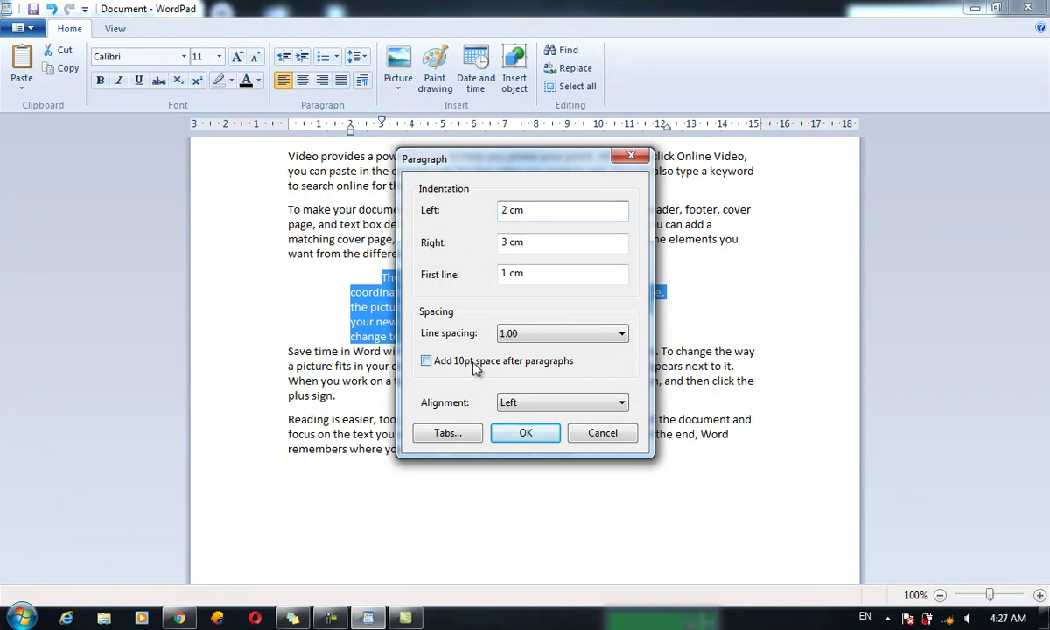
click(525, 433)
Step: Glance at the quick line spacing options, then bring the Paragraph dialog back up
click(358, 57)
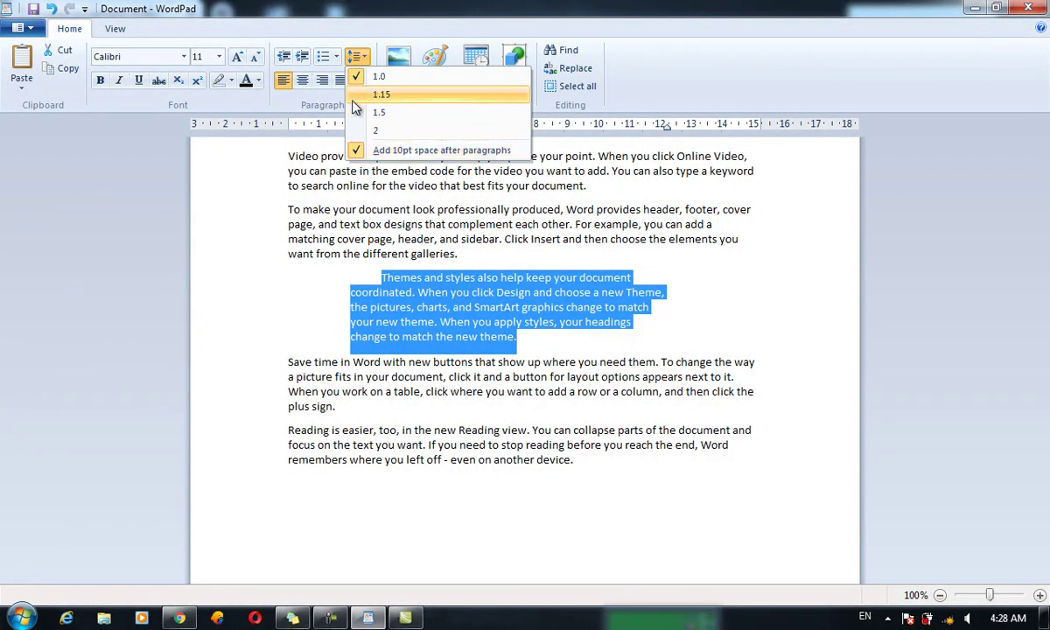
click(357, 56)
click(361, 81)
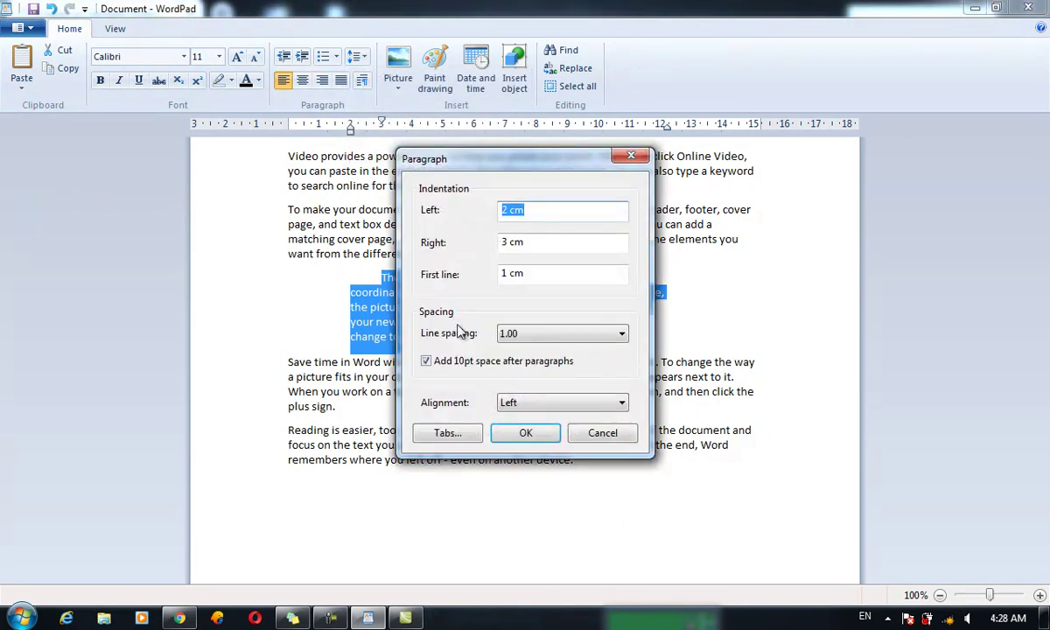
Step: Try Right alignment on the paragraph, then set it to Justified and reopen Paragraph settings
drag(503, 171, 823, 237)
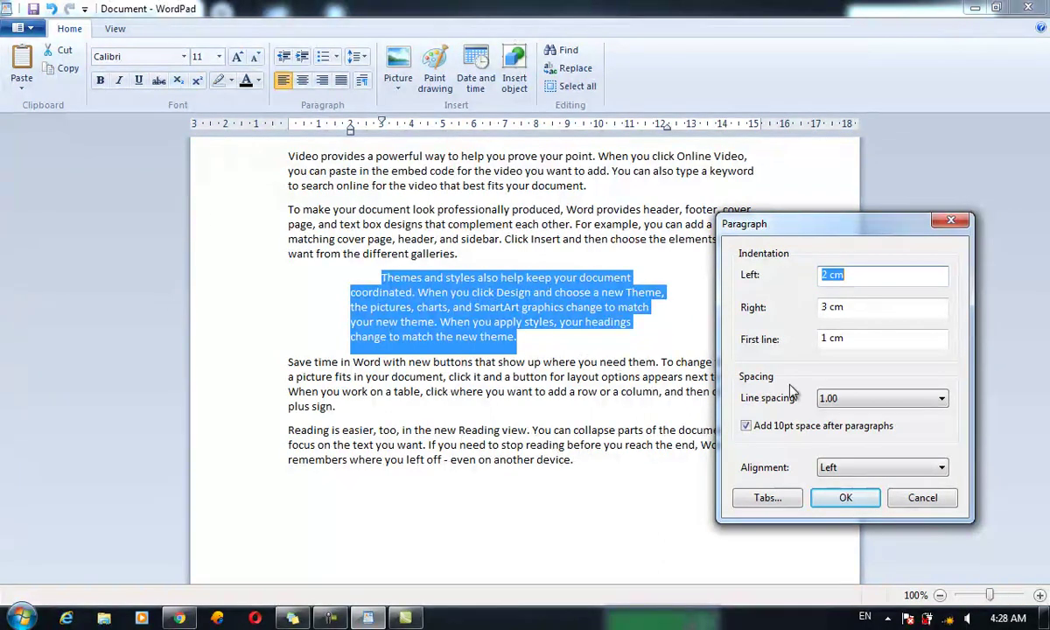
click(897, 471)
click(892, 494)
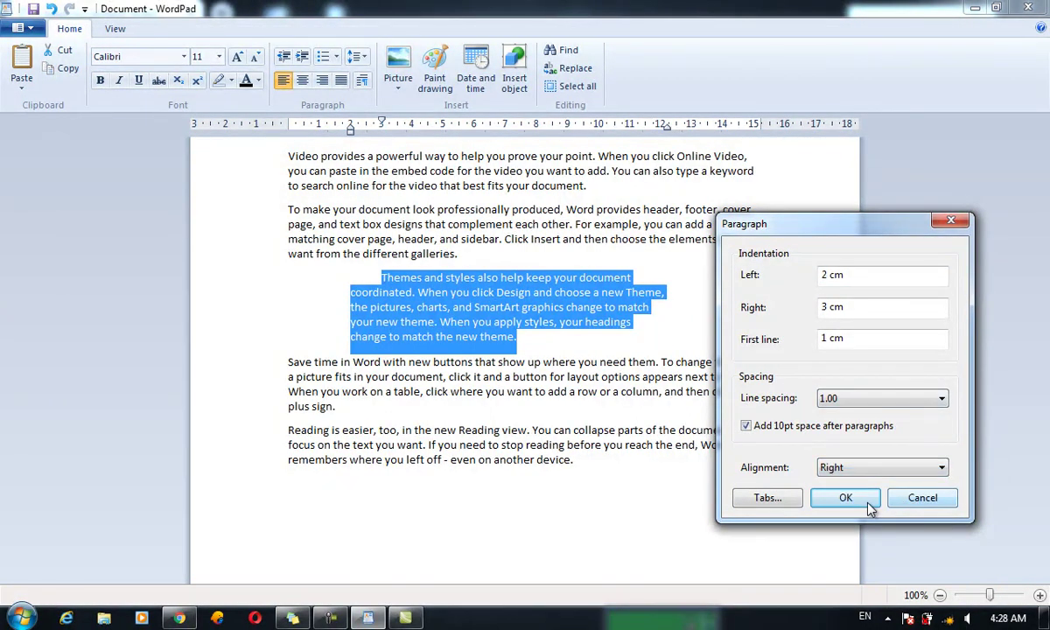
click(863, 498)
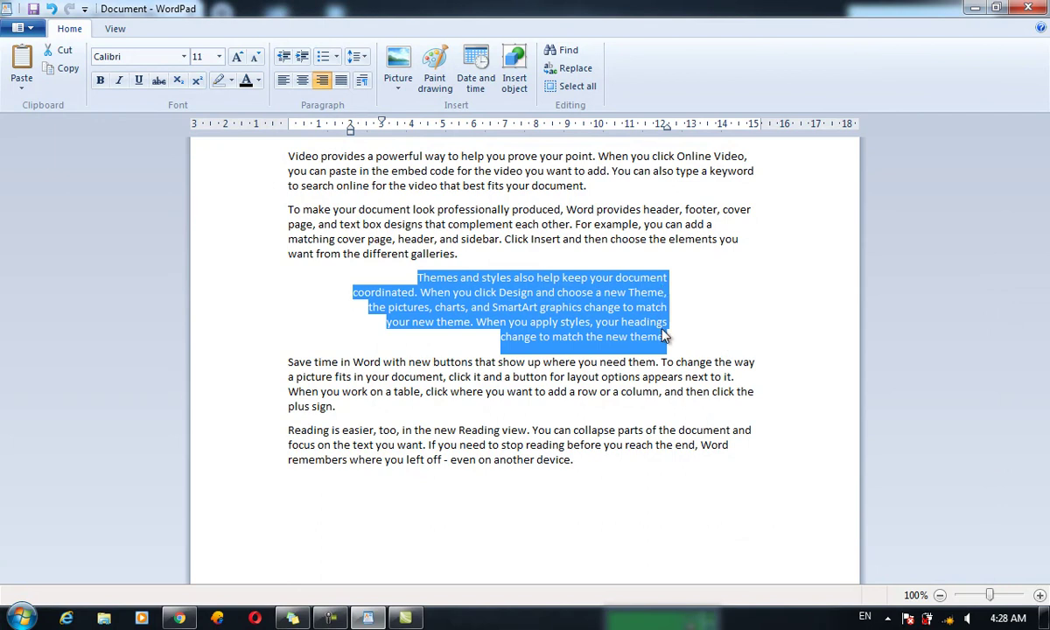
click(362, 80)
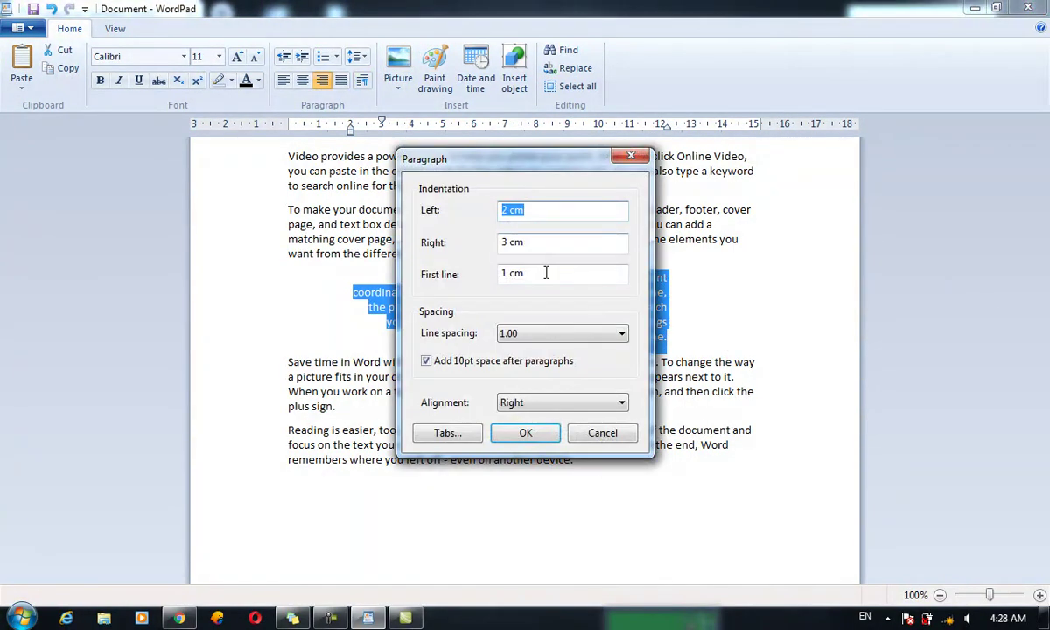
click(556, 402)
click(551, 456)
click(527, 435)
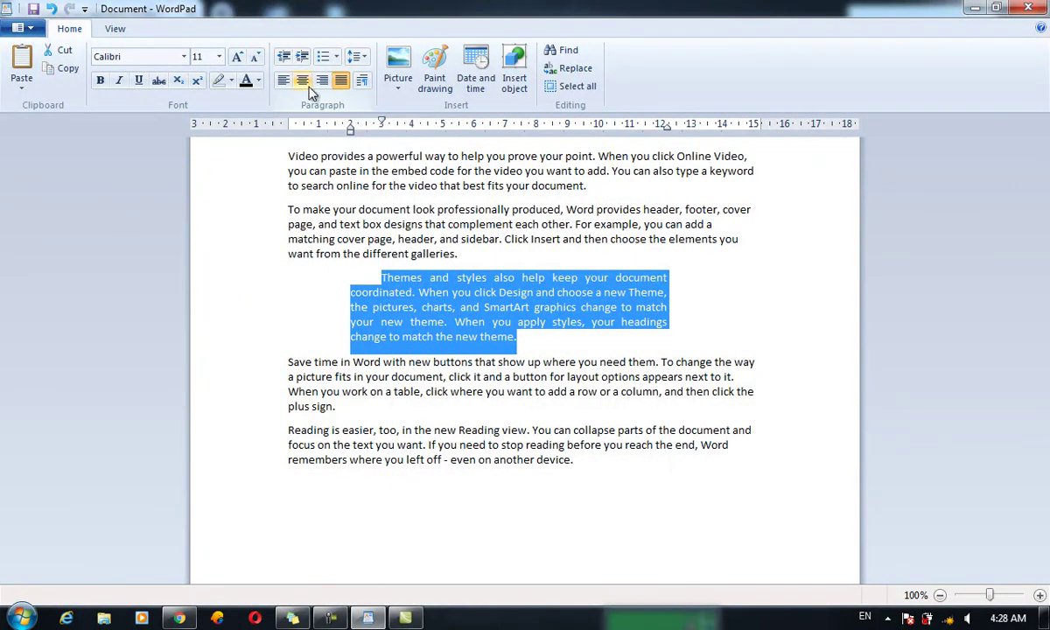
click(361, 80)
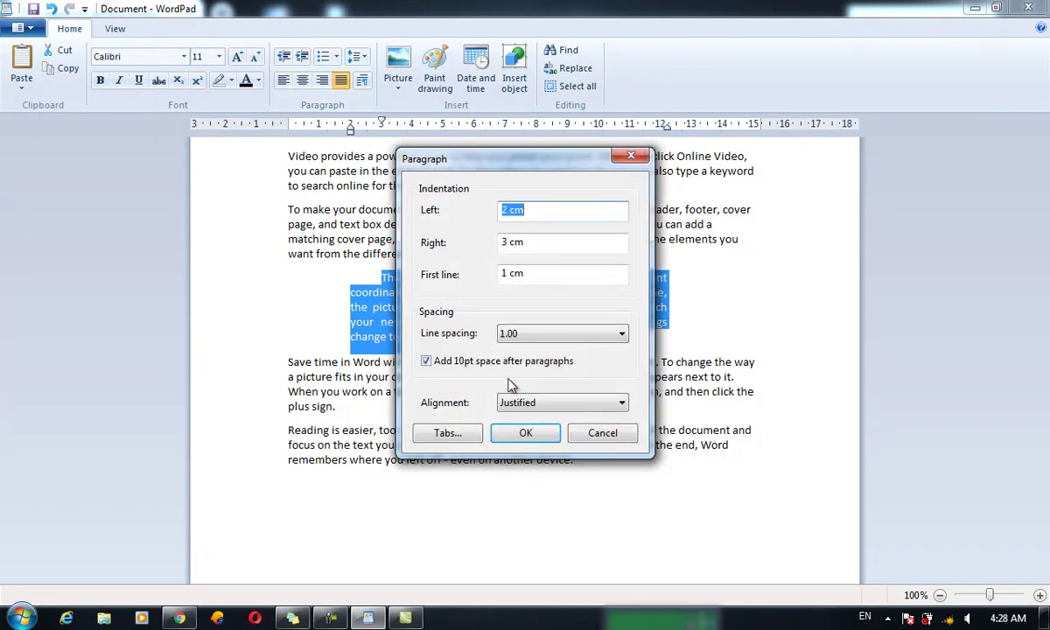
Step: Open the Tabs dialog and close it with OK without setting any tab stop
click(470, 435)
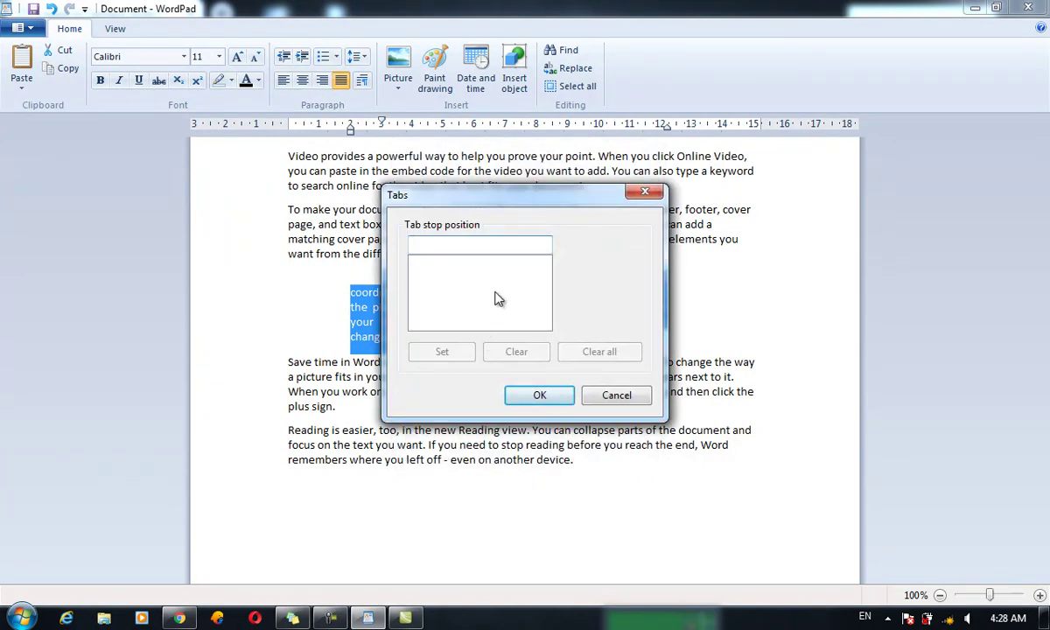
click(607, 398)
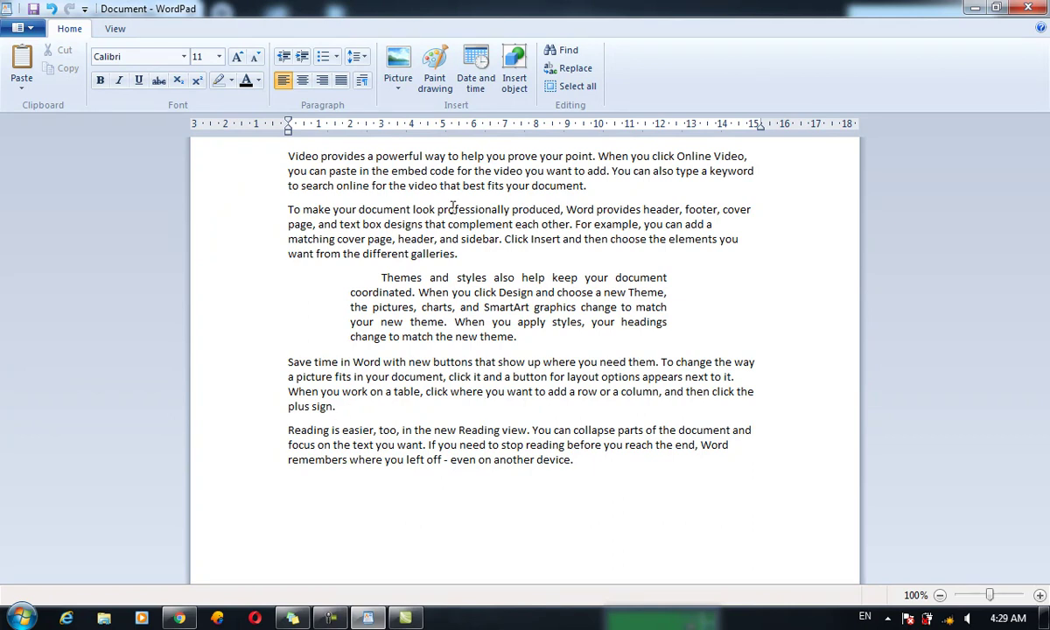
Step: Set a 6 cm tab stop for the last line in the Tabs dialog
click(365, 81)
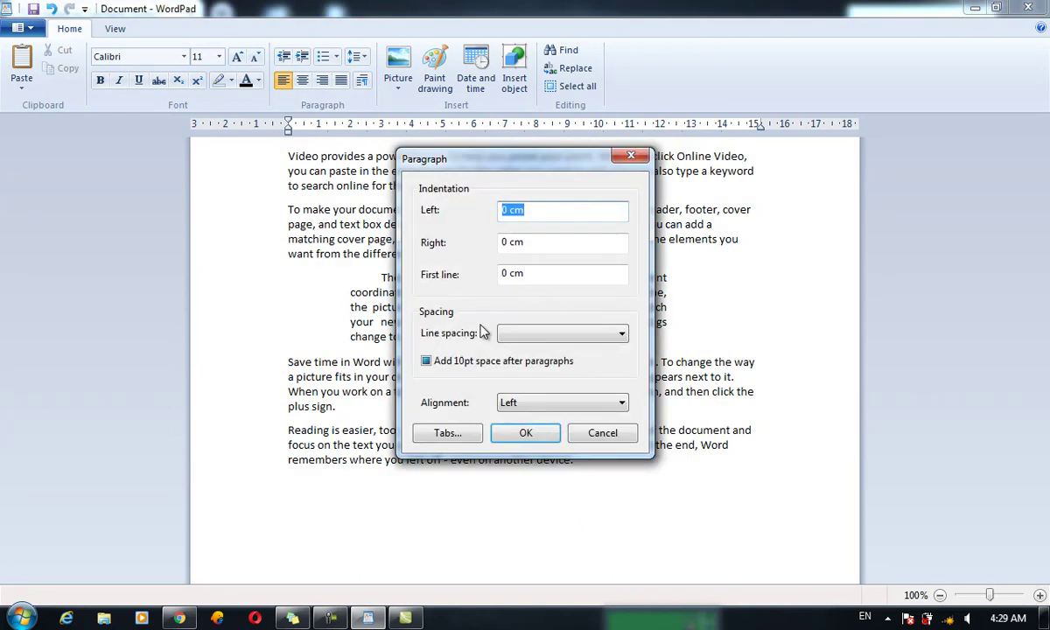
click(446, 430)
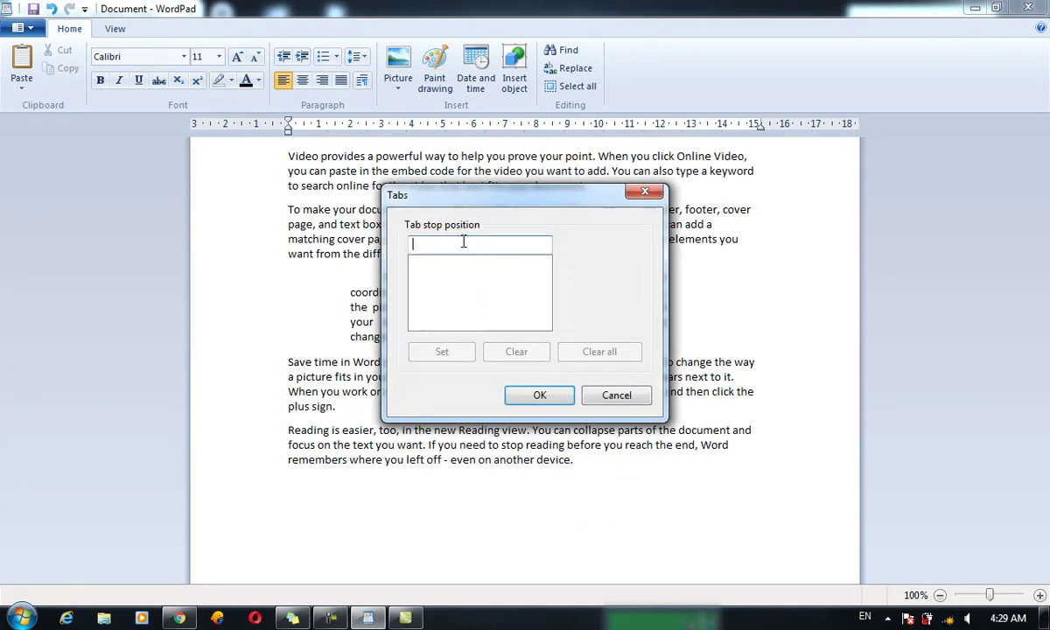
text(6)
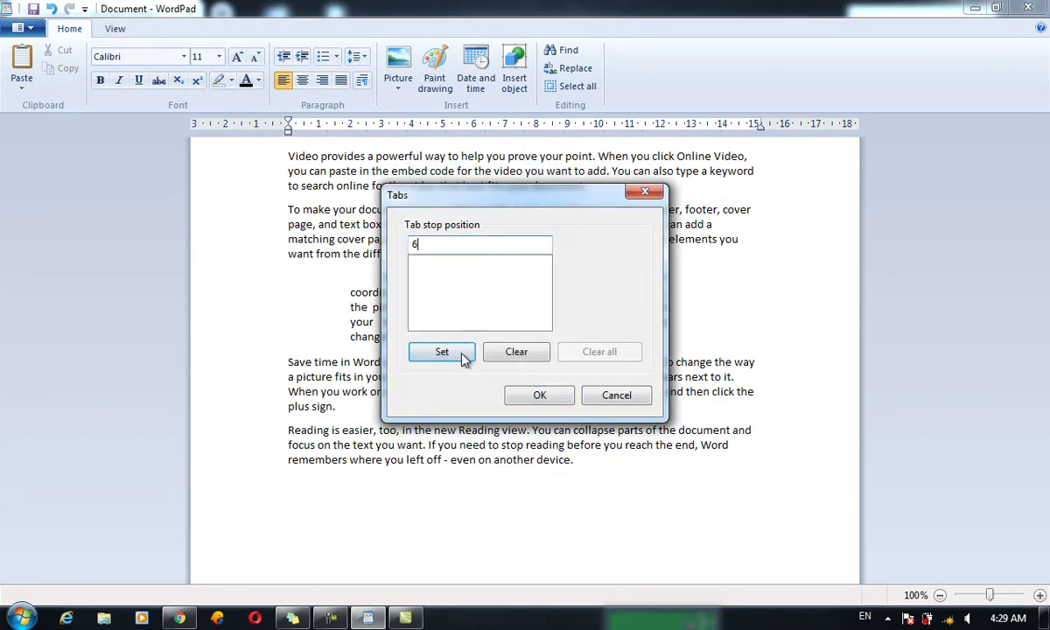
click(464, 357)
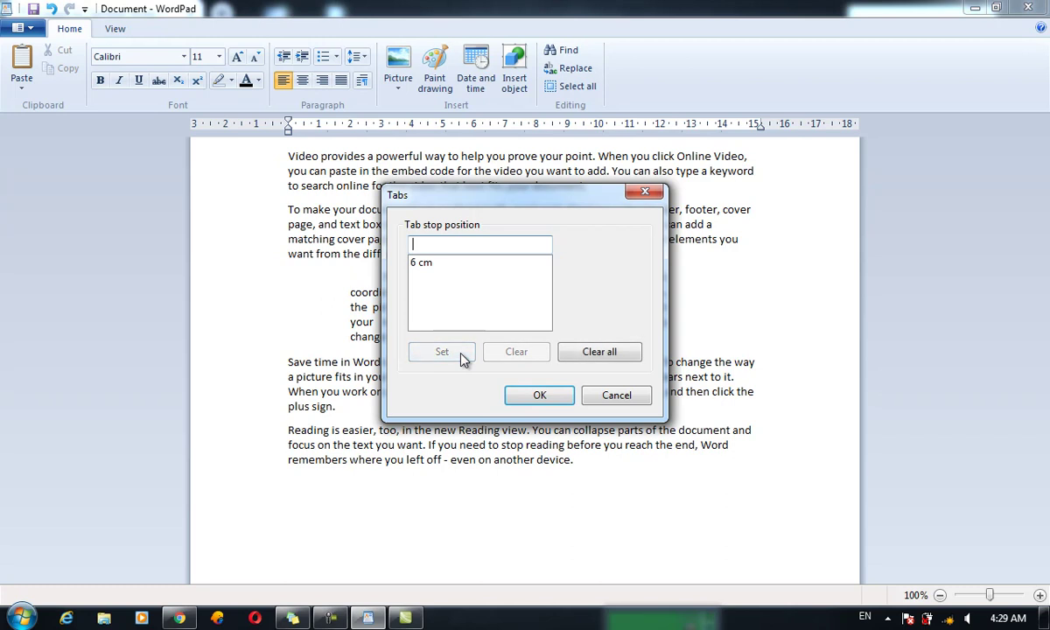
click(444, 265)
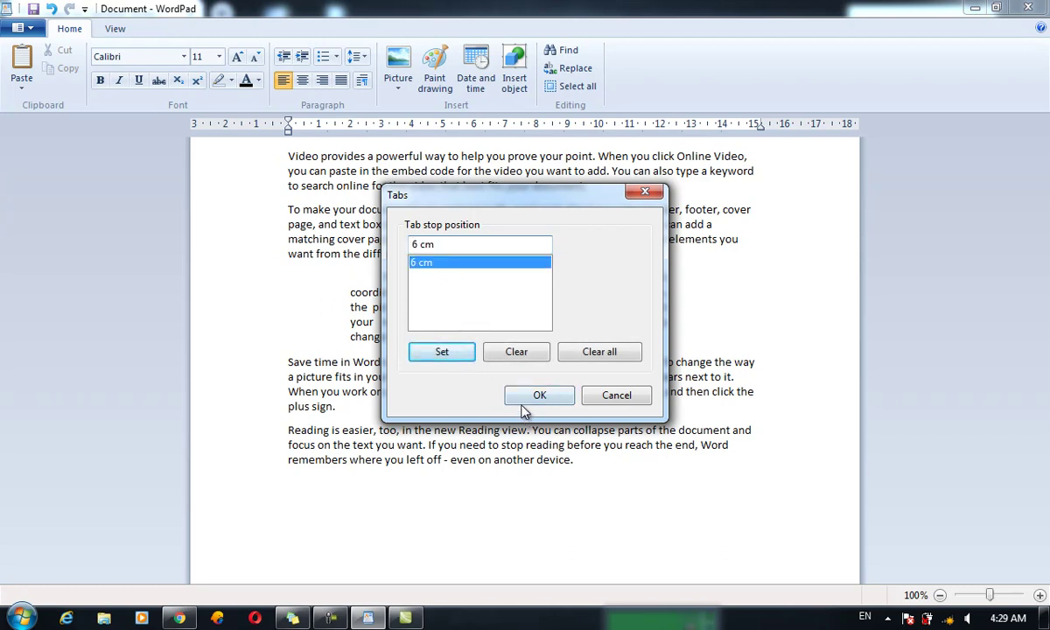
click(521, 400)
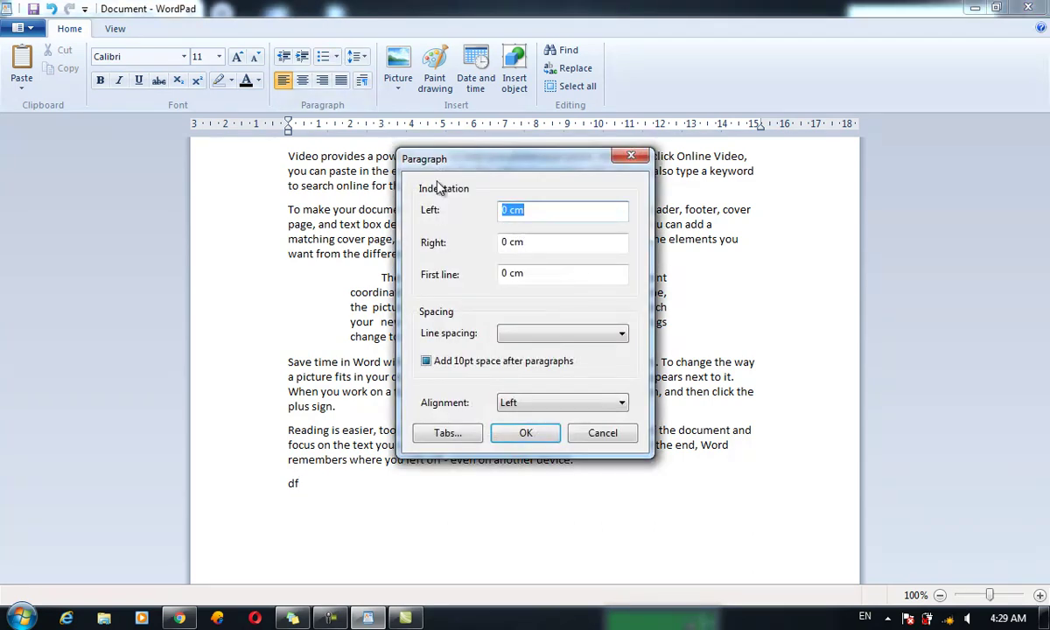
Step: Enter and apply the 6 cm tab stop again
click(448, 425)
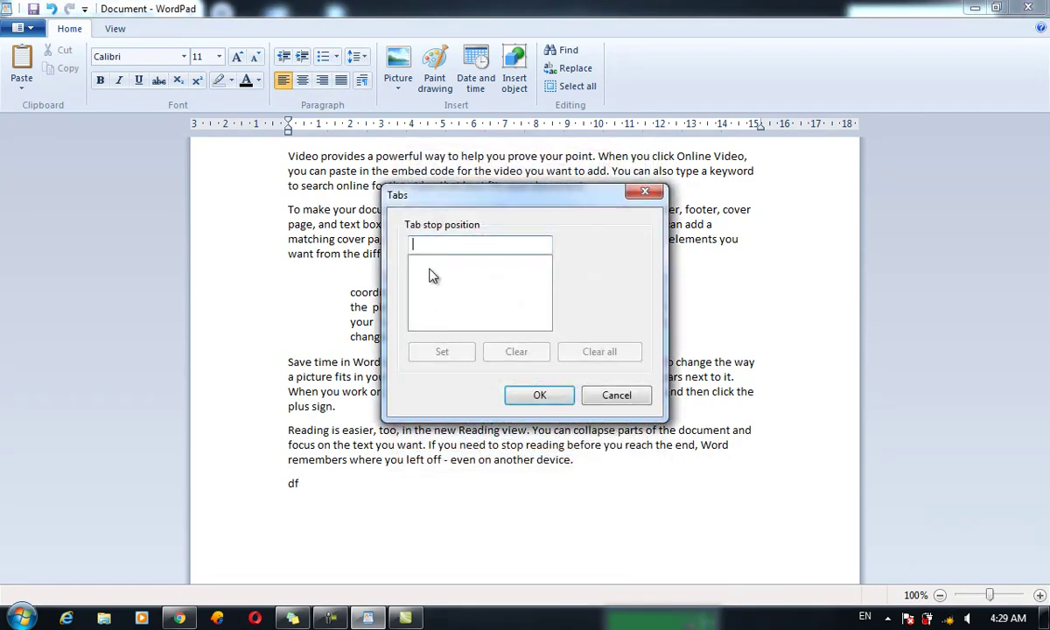
text(6)
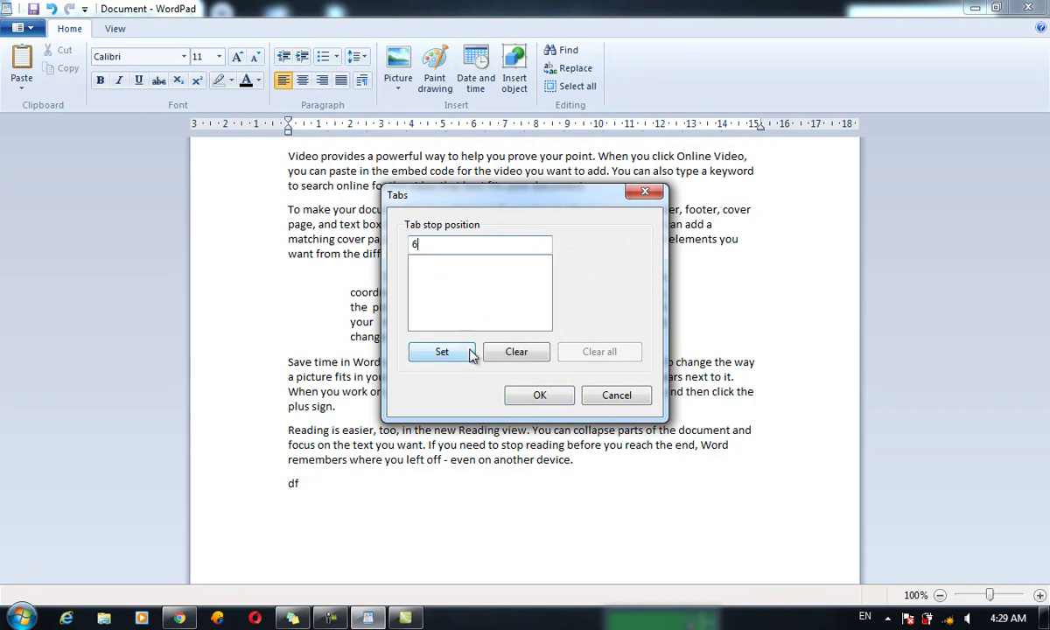
click(469, 351)
click(539, 395)
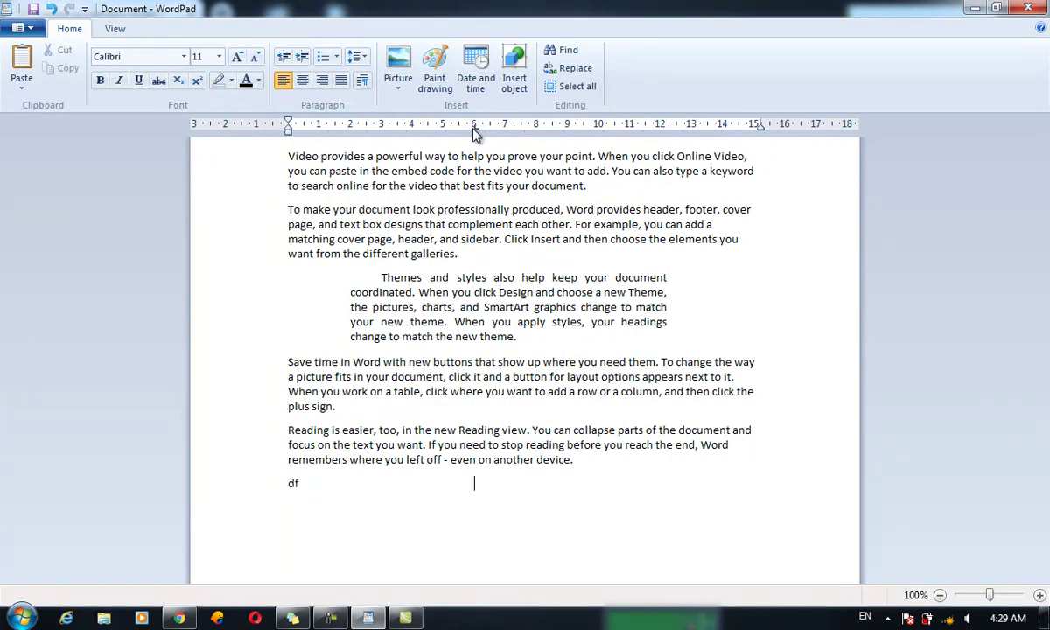
Step: Try Clear all on the tab stops, then cancel so the 6 cm stop remains
click(362, 81)
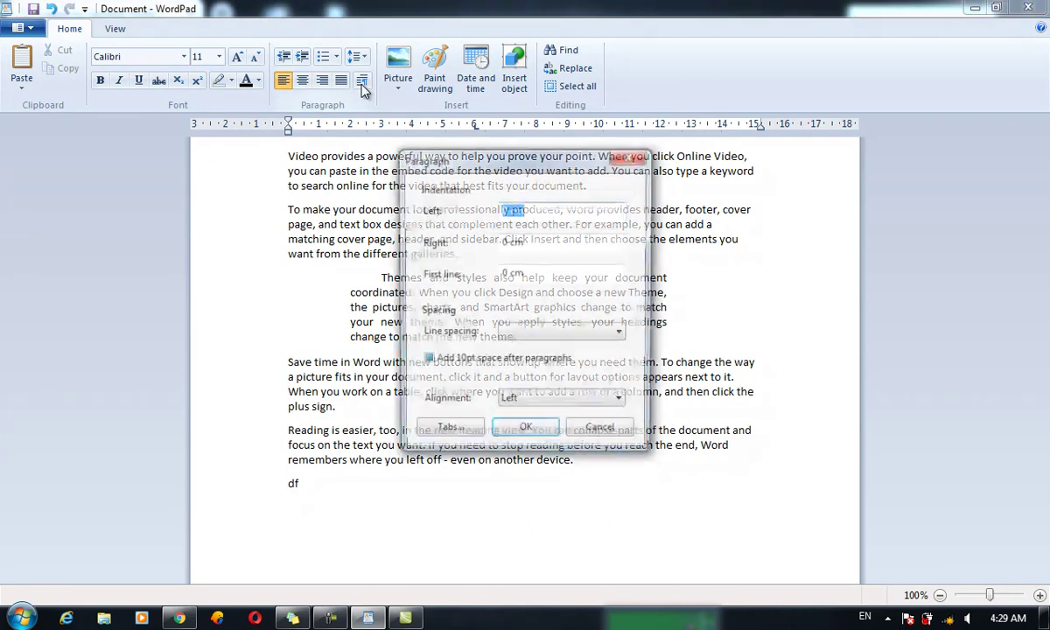
click(448, 432)
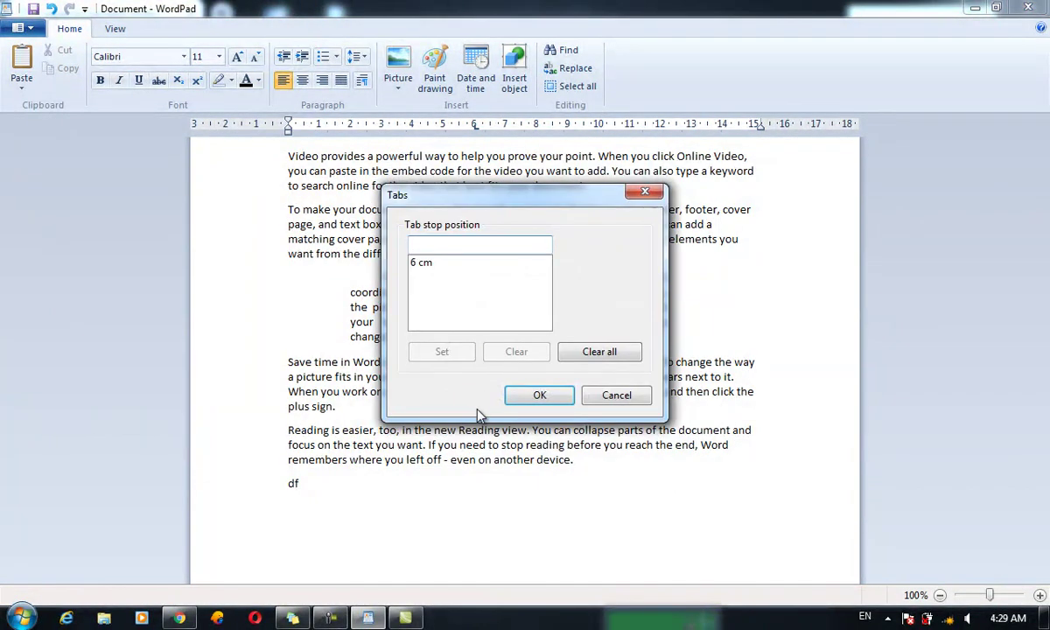
click(456, 264)
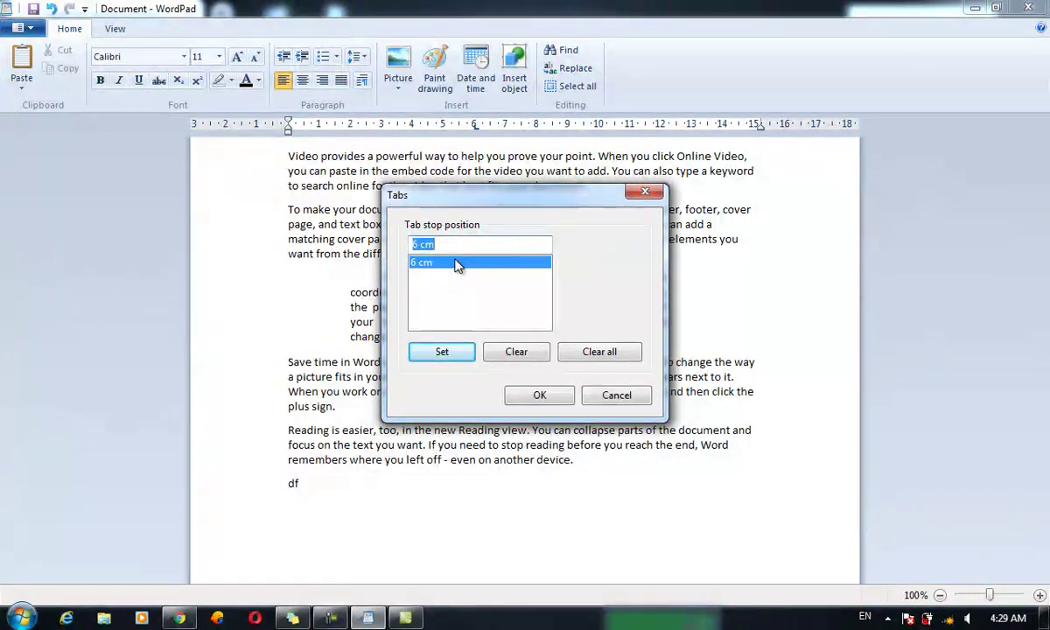
click(585, 361)
click(608, 394)
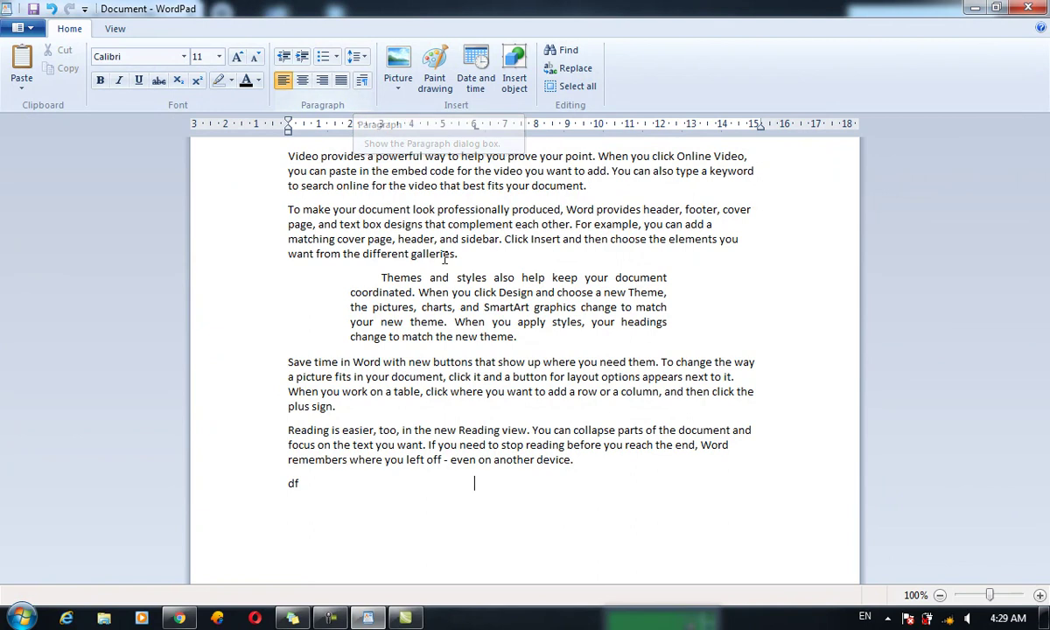
Step: Insert the picture Ahmad-Shah-Durani.jpg into the document
click(404, 62)
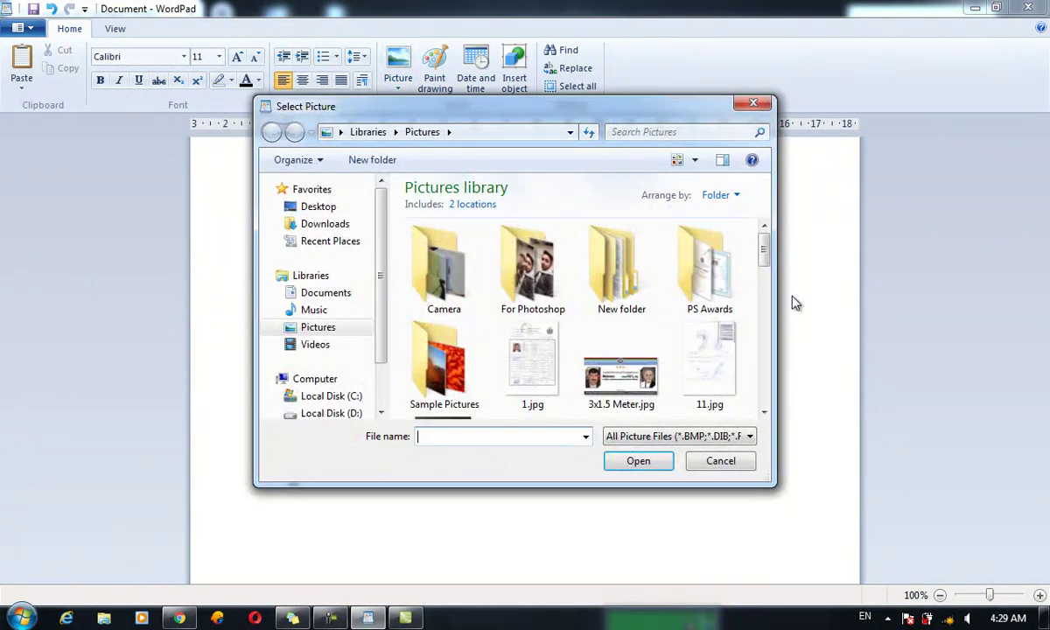
drag(766, 242, 766, 281)
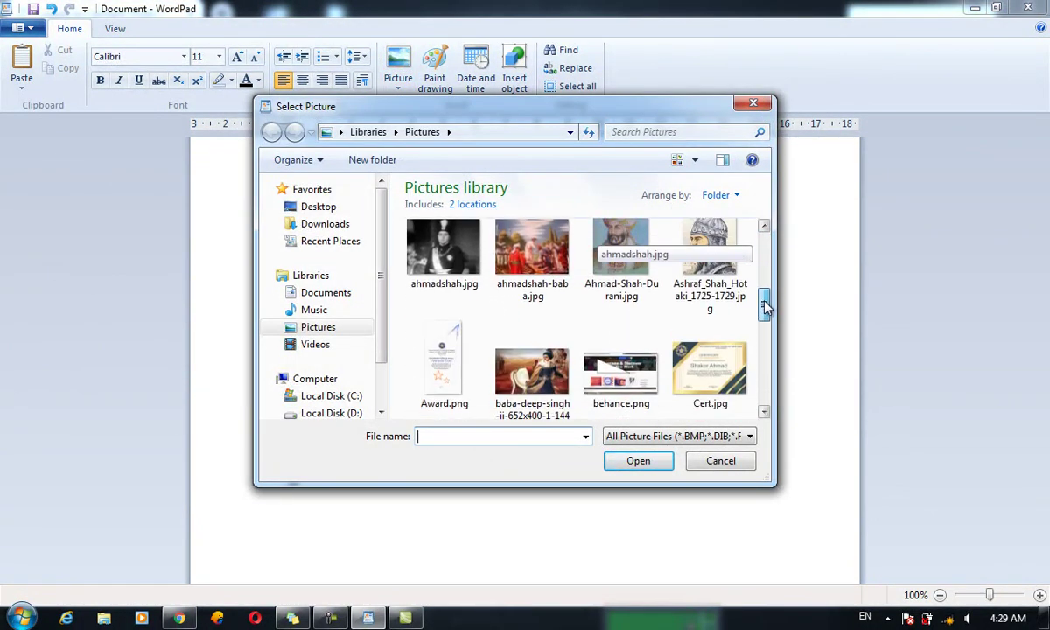
click(627, 265)
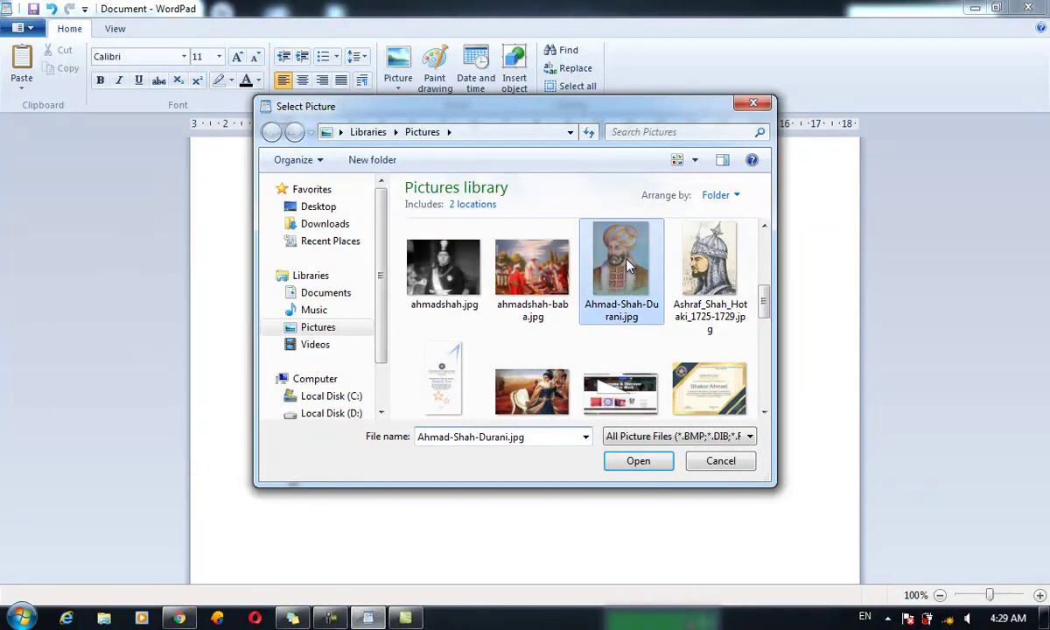
click(643, 463)
Step: Enlarge the picture to about 310 px wide and move it below the 'plus sign.' paragraph
click(342, 361)
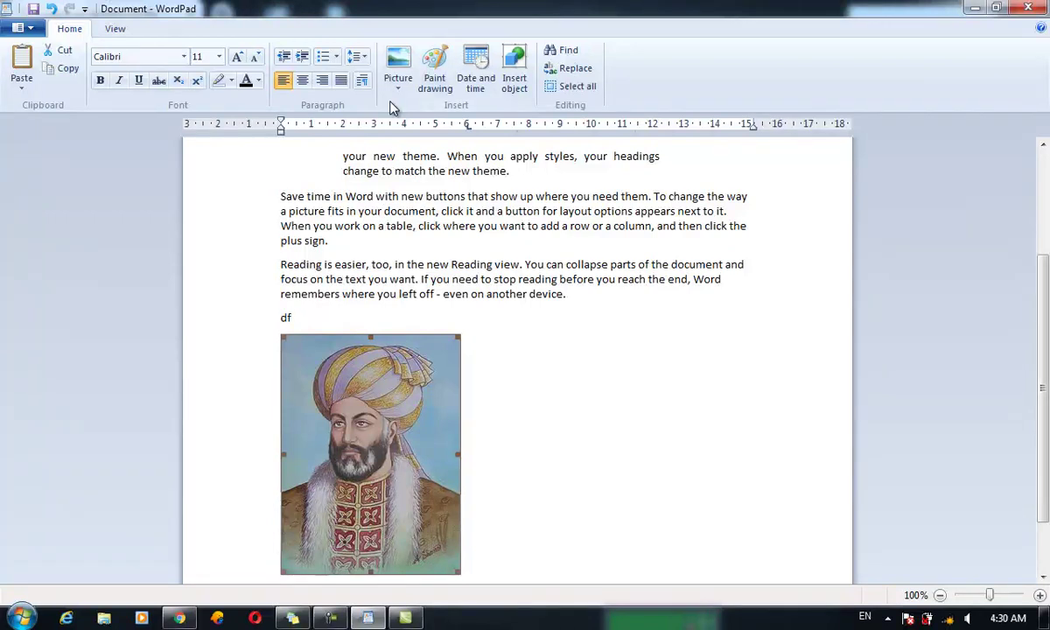
drag(459, 336, 552, 289)
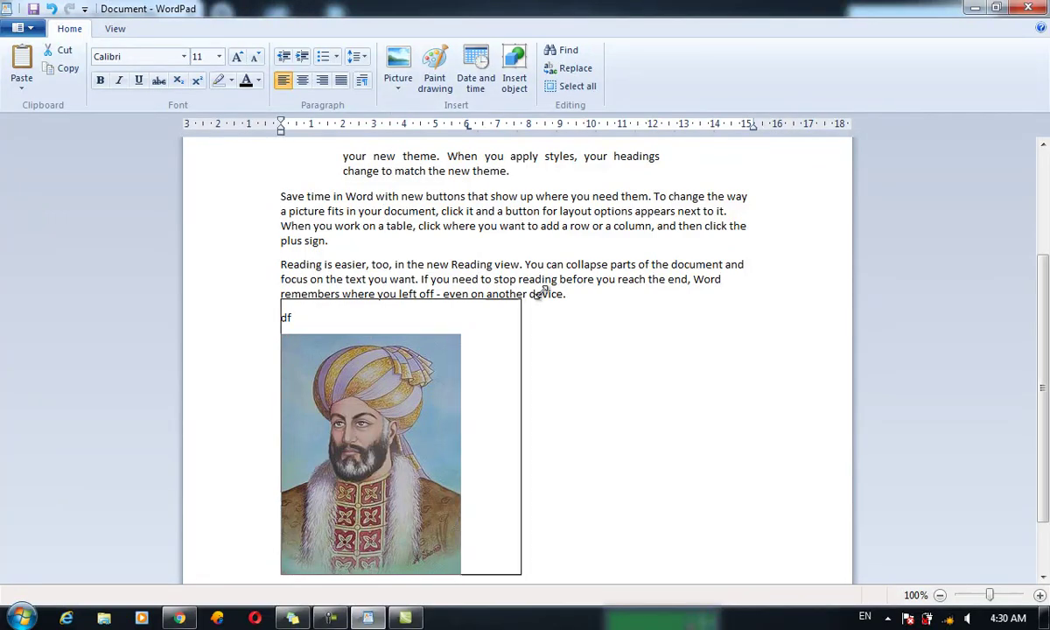
click(399, 92)
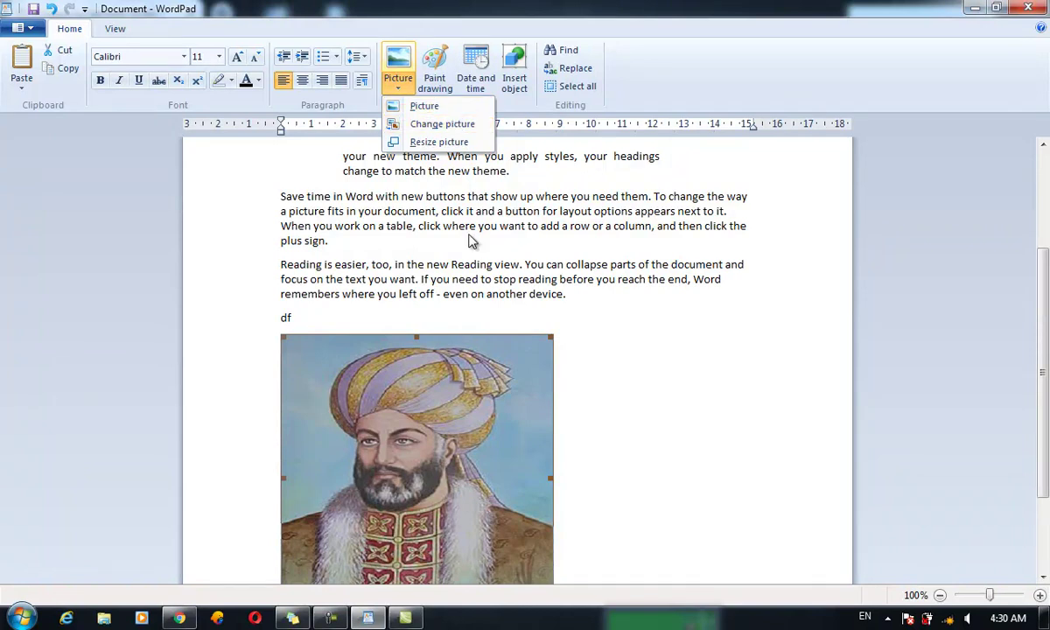
click(502, 418)
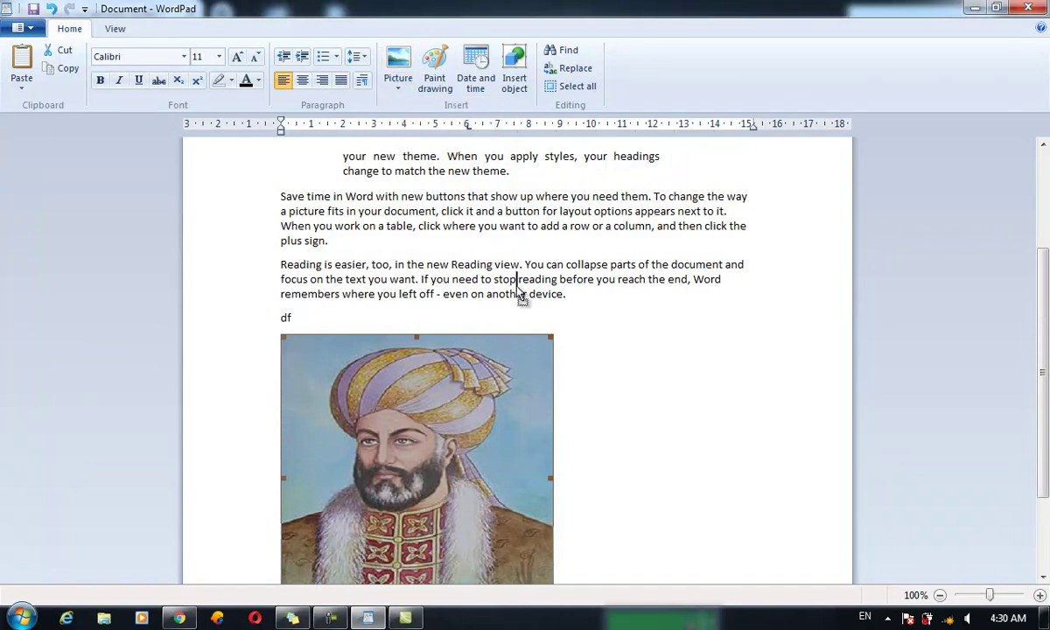
drag(523, 315, 485, 245)
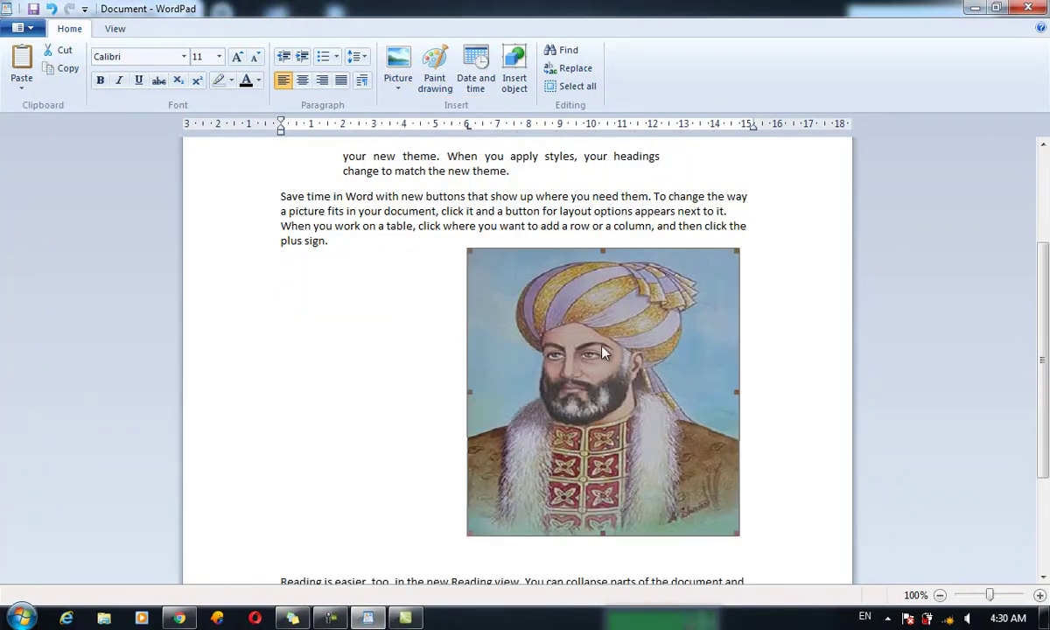
Step: Swap the Ahmad-Shah-Durani portrait for the Ashraf_Shah_Hotaki_1725-1729.jpg picture
click(401, 88)
click(401, 122)
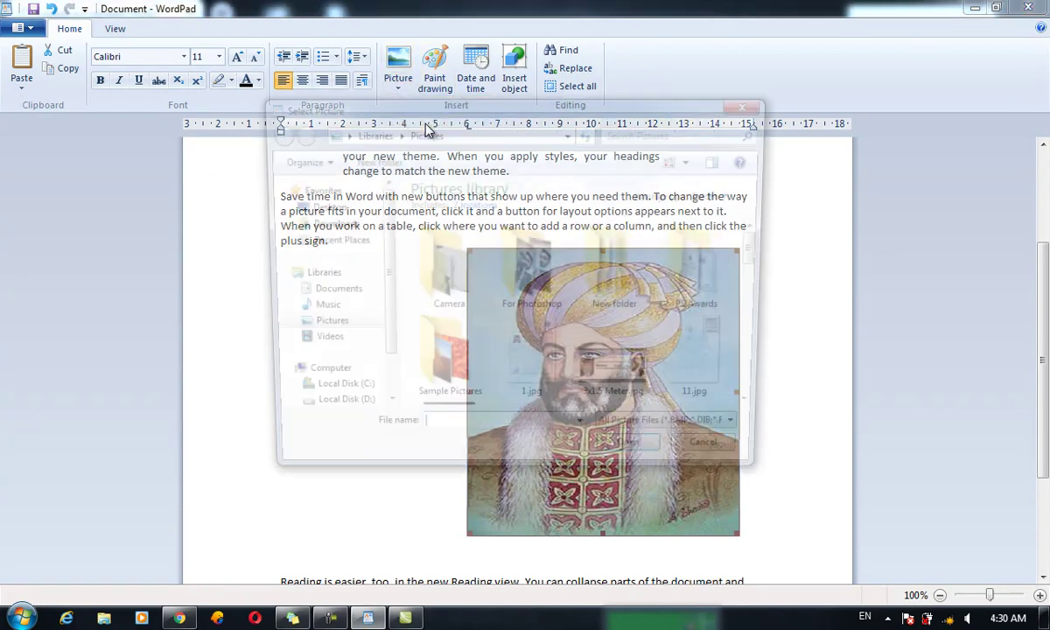
mouse_move(761, 263)
mouse_down()
mouse_move(784, 289)
mouse_move(839, 311)
mouse_up()
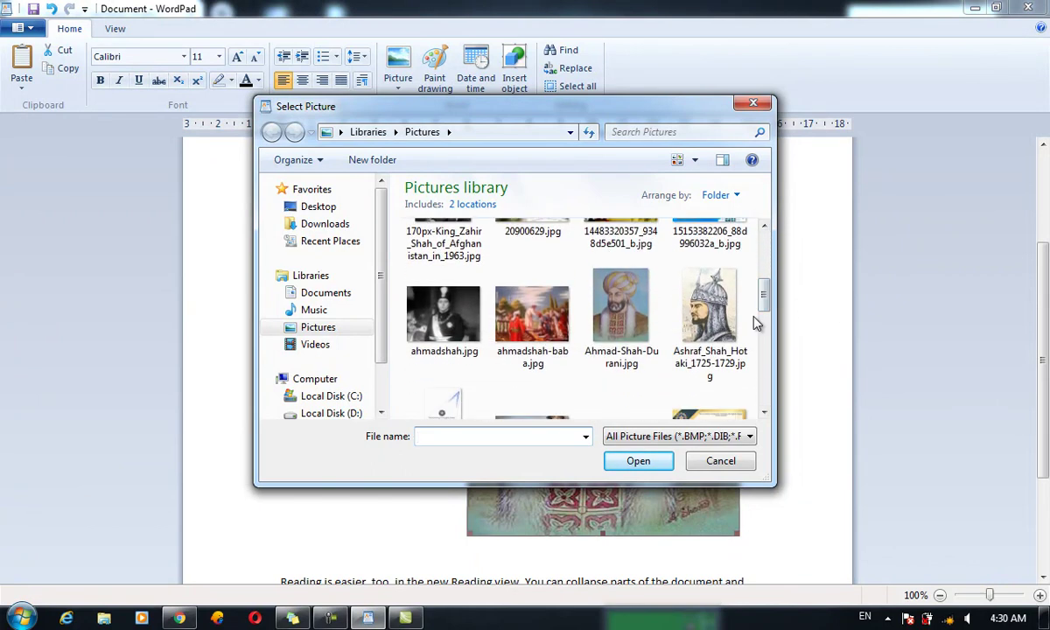
double_click(709, 306)
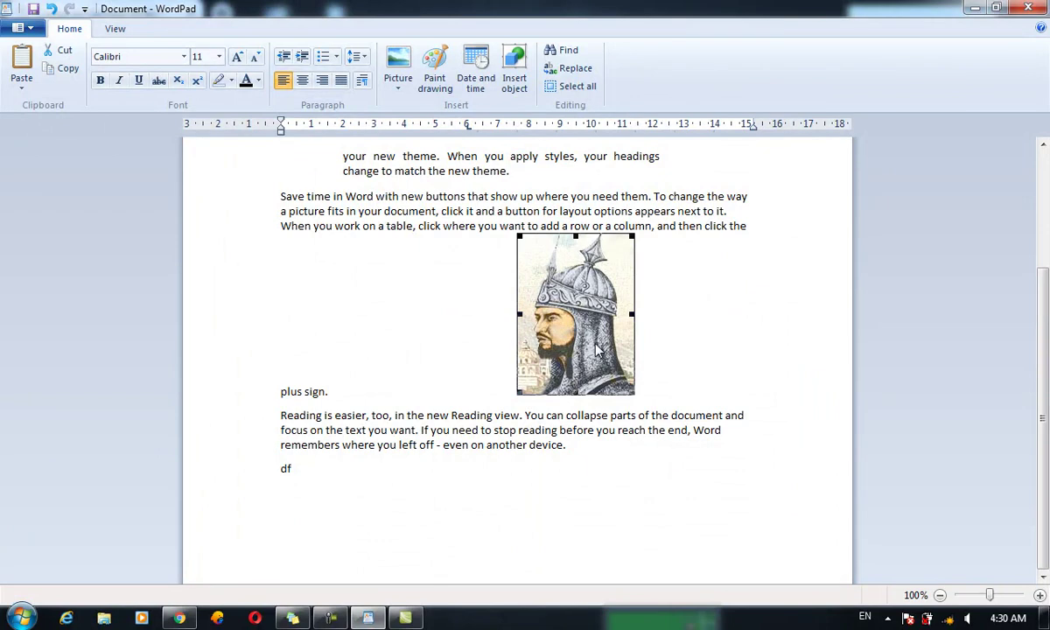
Step: Open the Resize Picture settings and enter a vertical scale of 100%
click(398, 86)
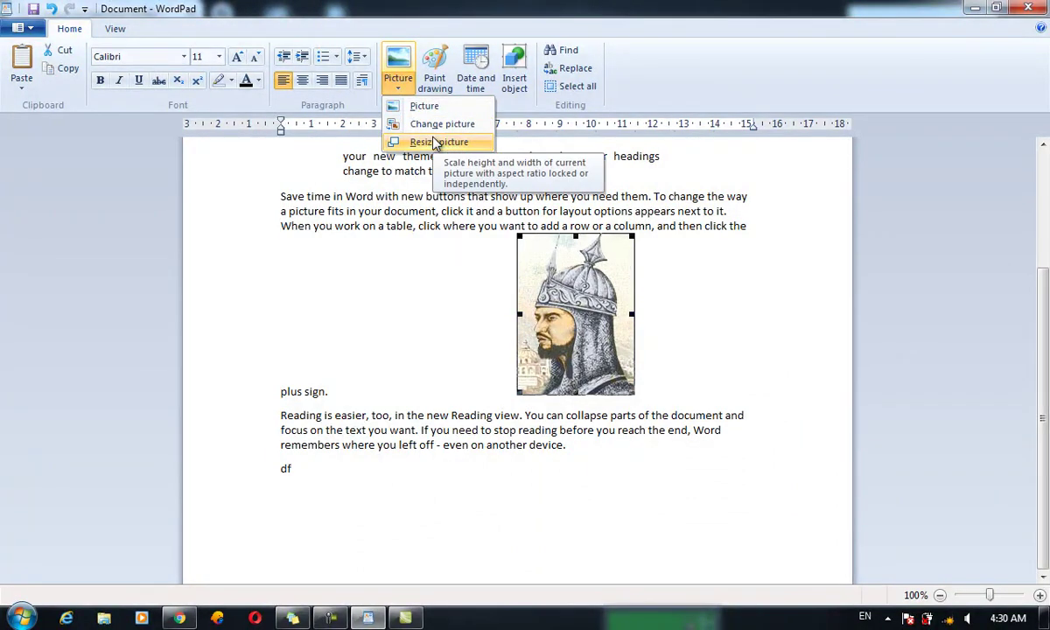
click(511, 262)
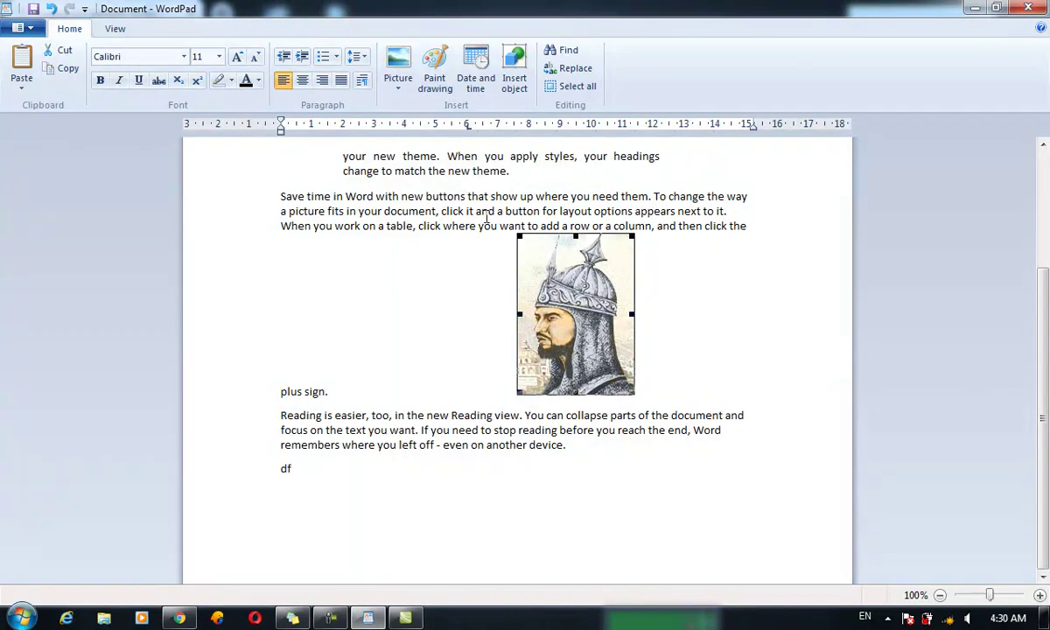
click(404, 88)
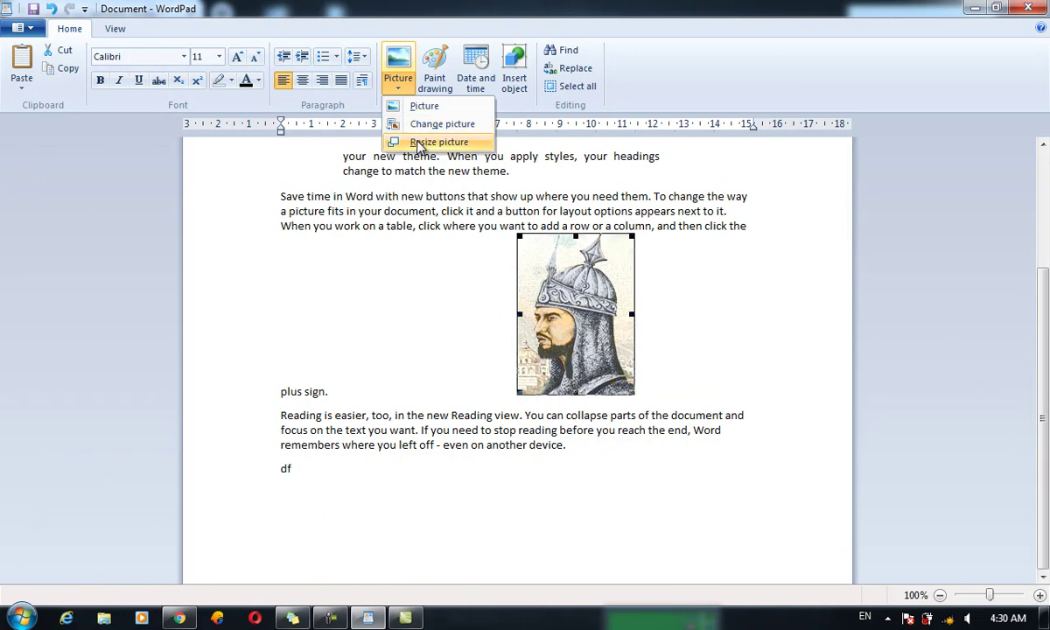
click(418, 143)
mouse_move(210, 89)
mouse_down()
mouse_move(334, 240)
mouse_move(834, 302)
mouse_up()
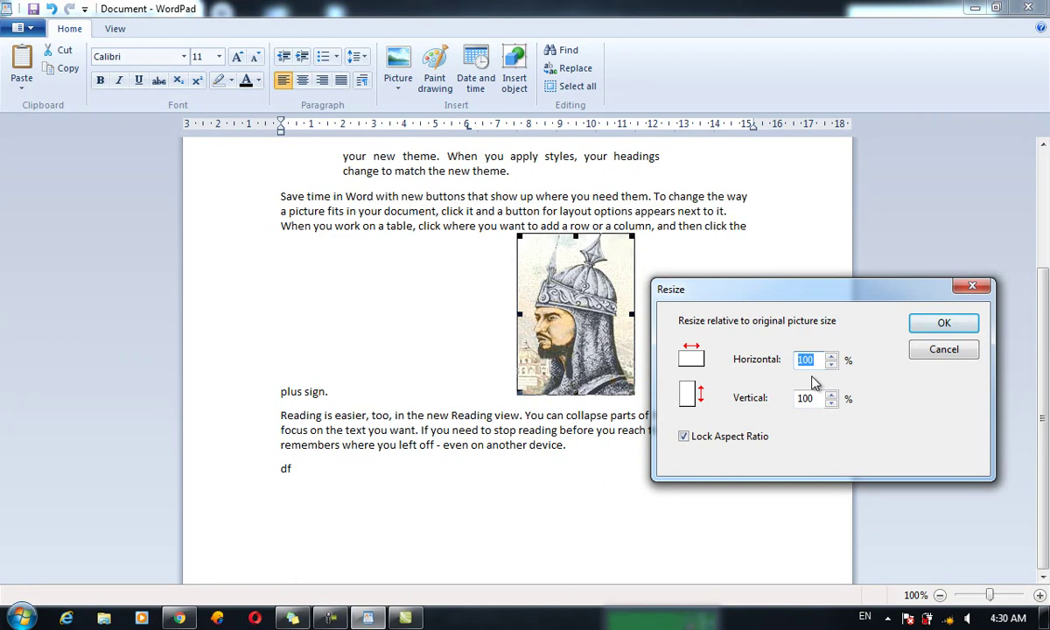
text(00)
click(819, 398)
drag(819, 398, 778, 402)
text(100)
click(816, 360)
Step: Unlock the aspect ratio and apply 200% horizontal and 100% vertical scale
click(830, 356)
click(726, 436)
double_click(802, 399)
click(816, 361)
drag(816, 362, 774, 366)
text(2)
drag(817, 392, 737, 396)
click(937, 328)
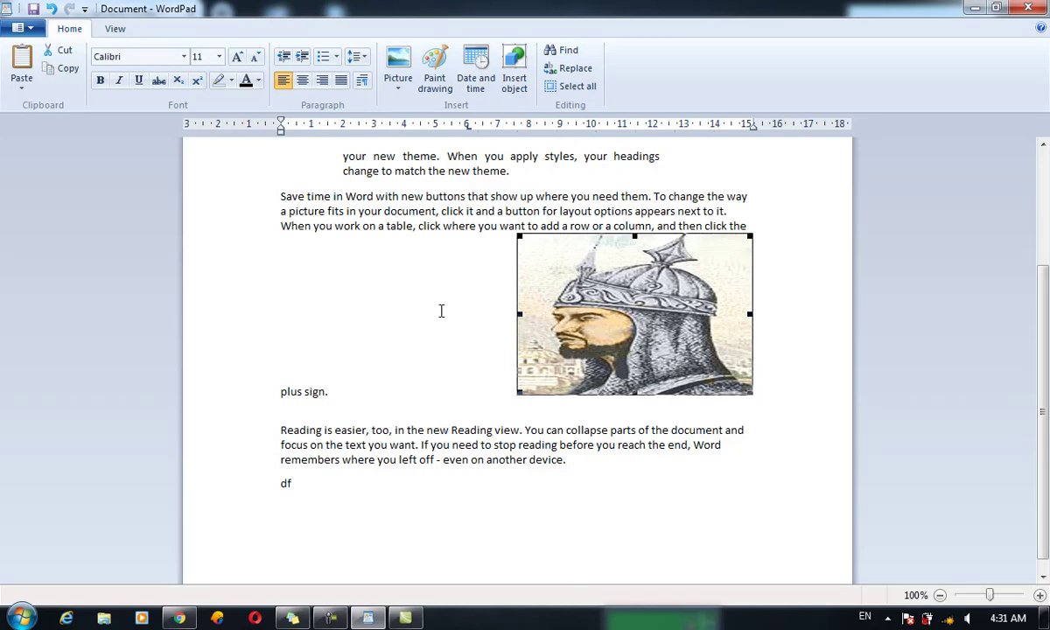
Step: Unlock the aspect ratio and resize the warrior picture to a much larger horizontal percentage
click(399, 83)
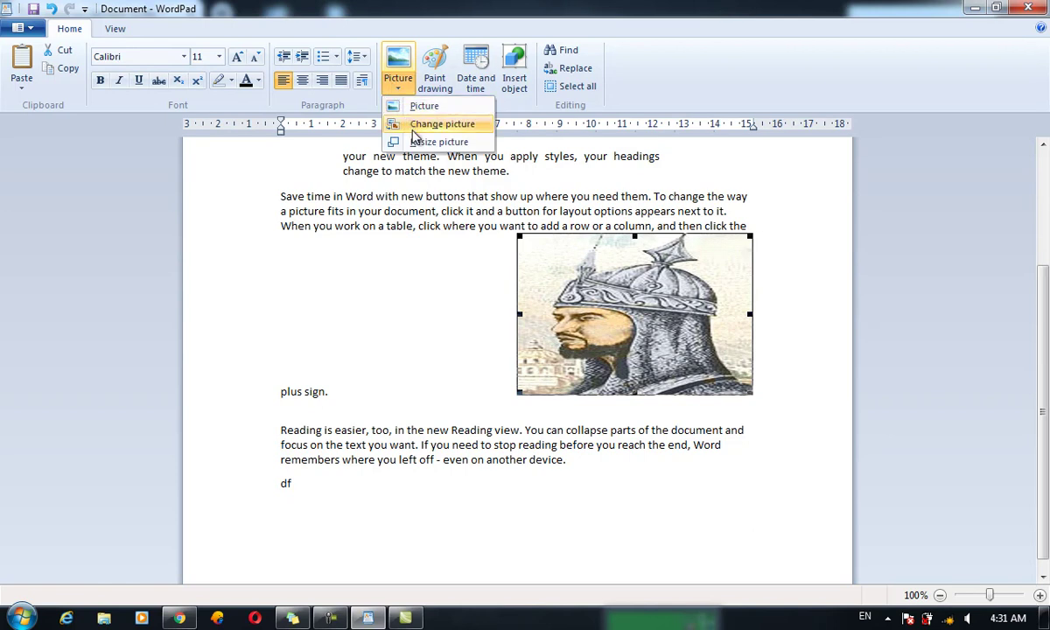
click(419, 143)
mouse_move(205, 74)
mouse_down()
mouse_move(681, 165)
mouse_move(757, 161)
mouse_up()
click(659, 306)
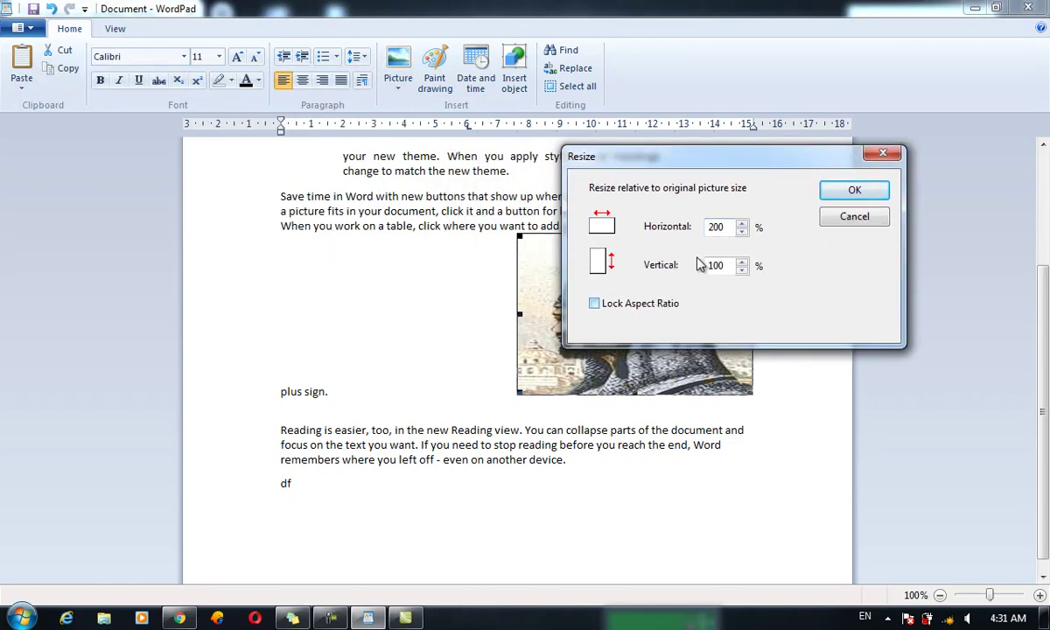
text(80)
click(828, 193)
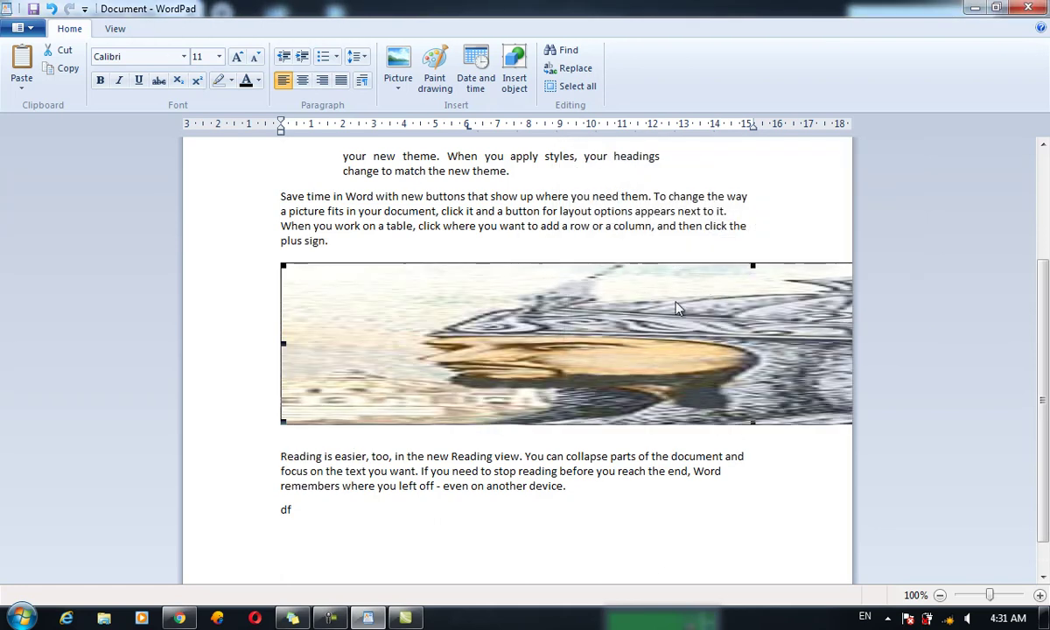
scroll(542, 322, down, 1)
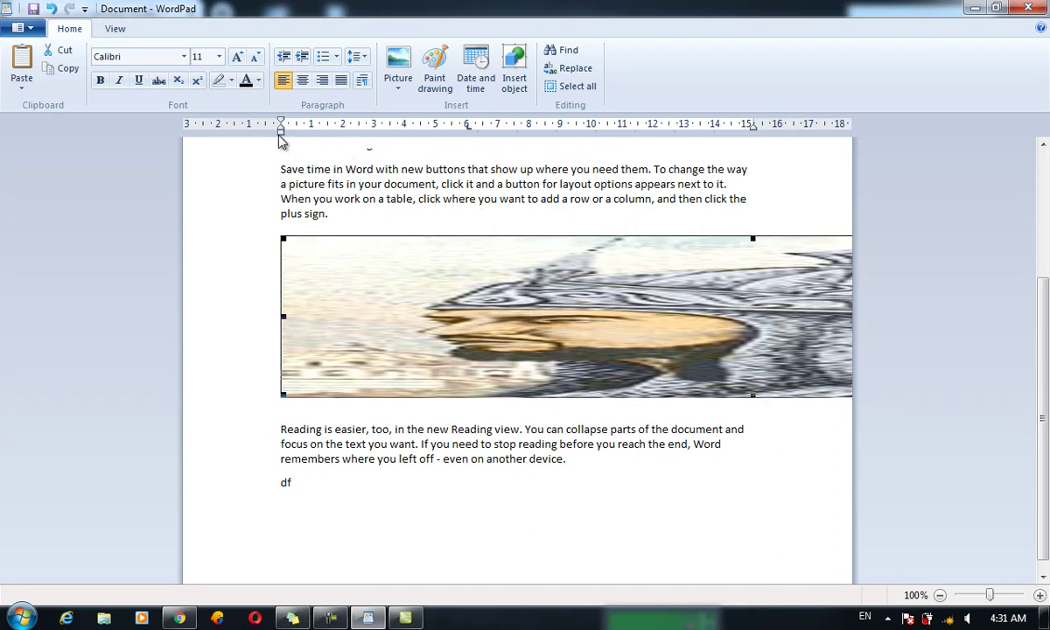
Step: Replace the stretched warrior picture with ahmadshah.jpg
click(400, 84)
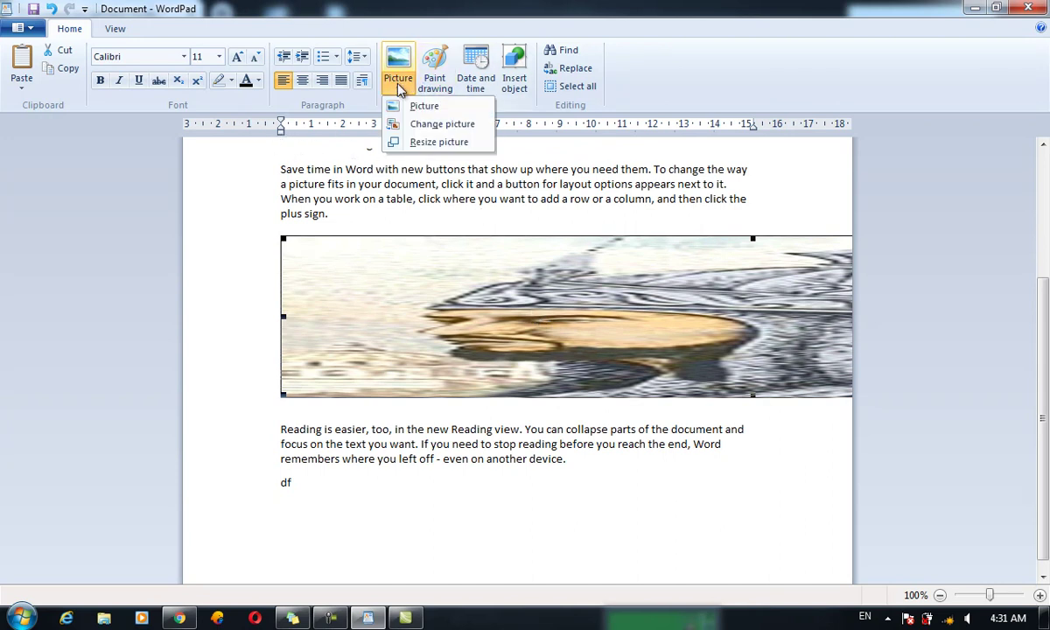
click(425, 107)
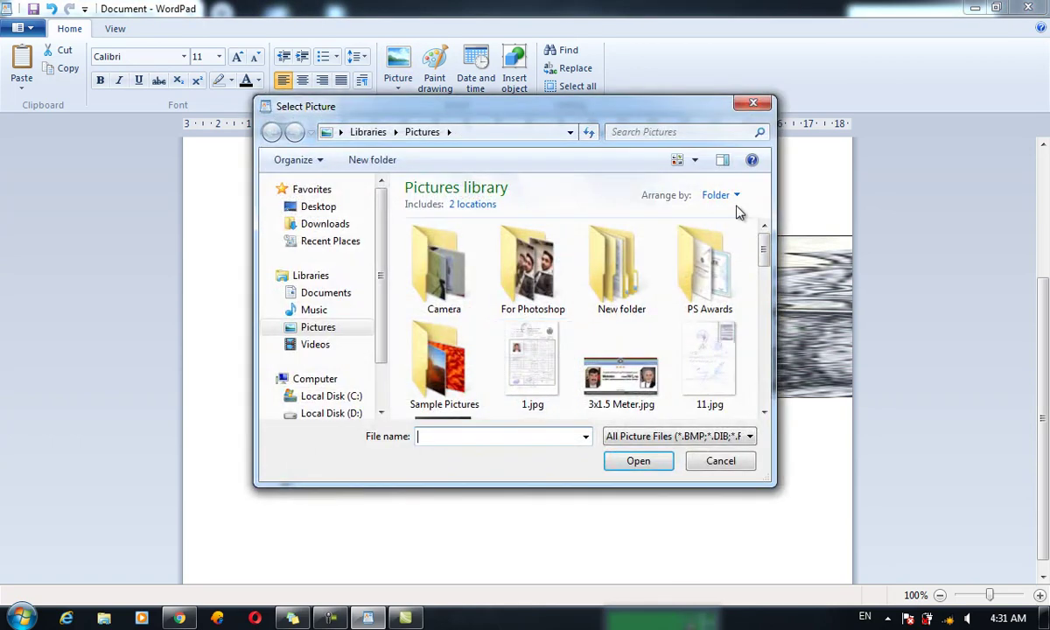
drag(764, 267, 763, 298)
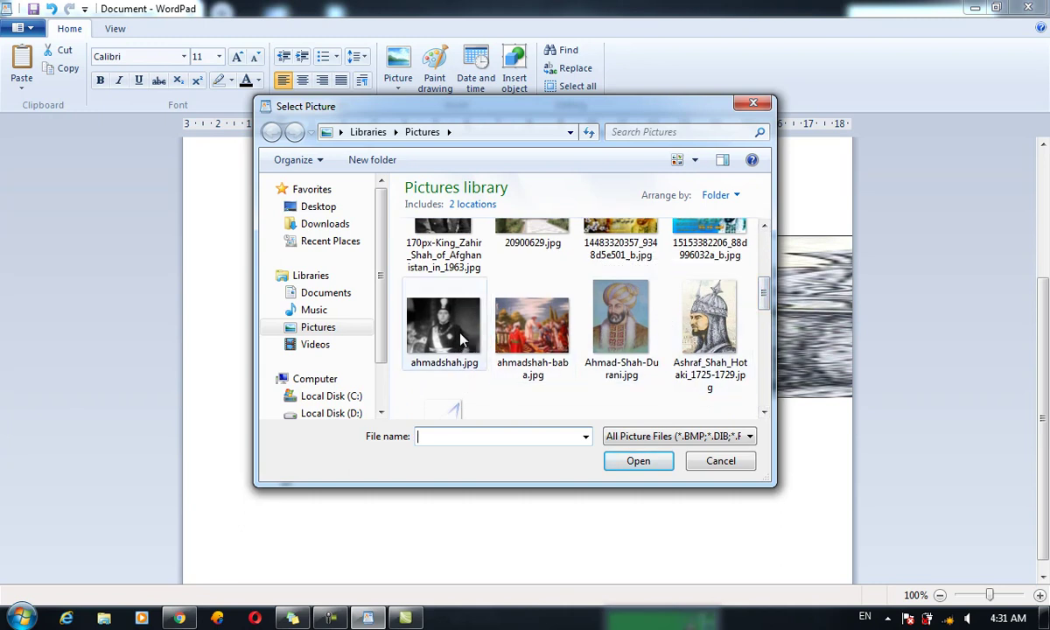
double_click(457, 344)
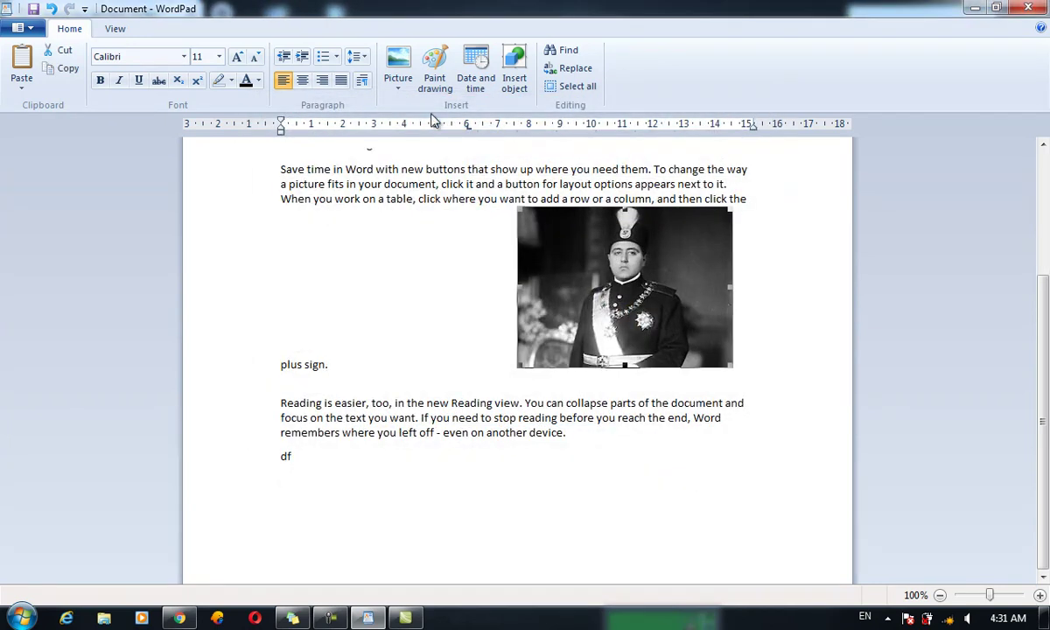
Step: Drag the photo's left and bottom handles to enlarge it across the text width
click(398, 83)
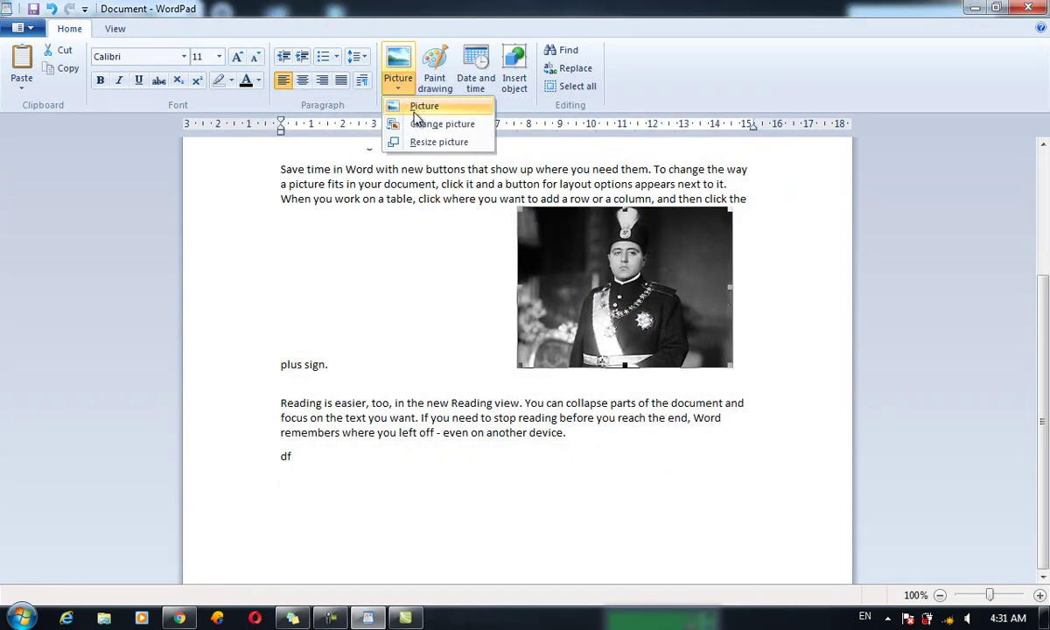
click(573, 287)
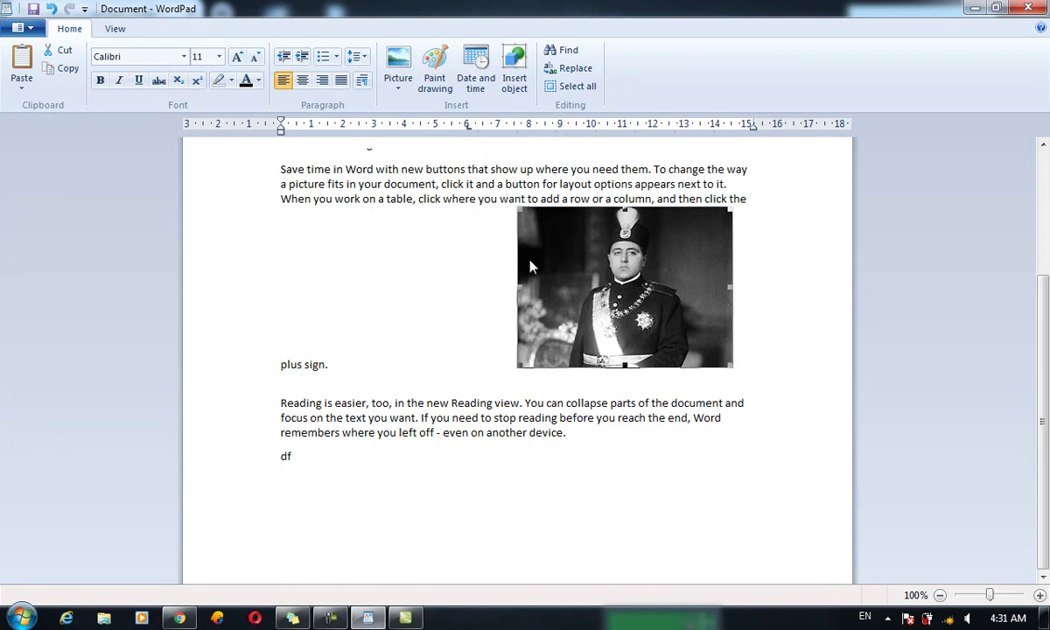
drag(518, 287, 283, 284)
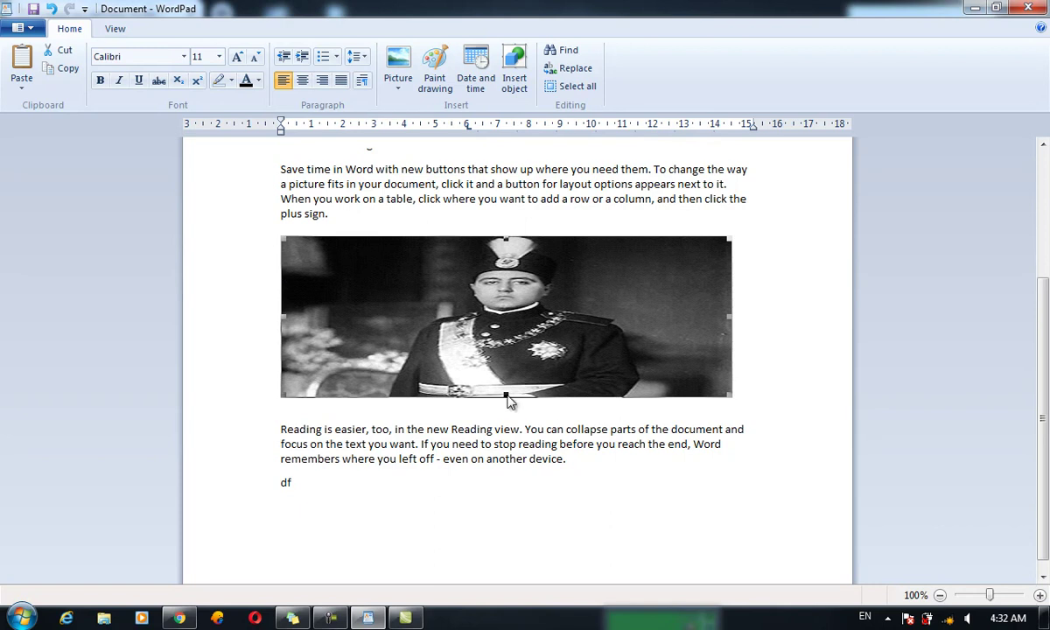
drag(506, 397, 513, 478)
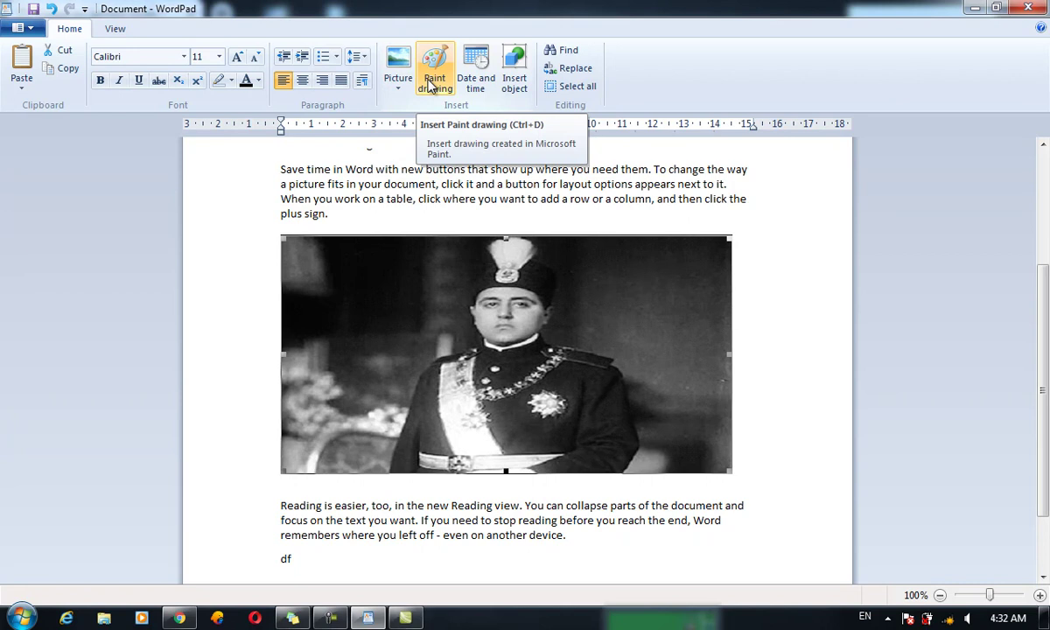
Step: Draw a freehand '16' in a new Paint drawing and embed it in the document
click(432, 84)
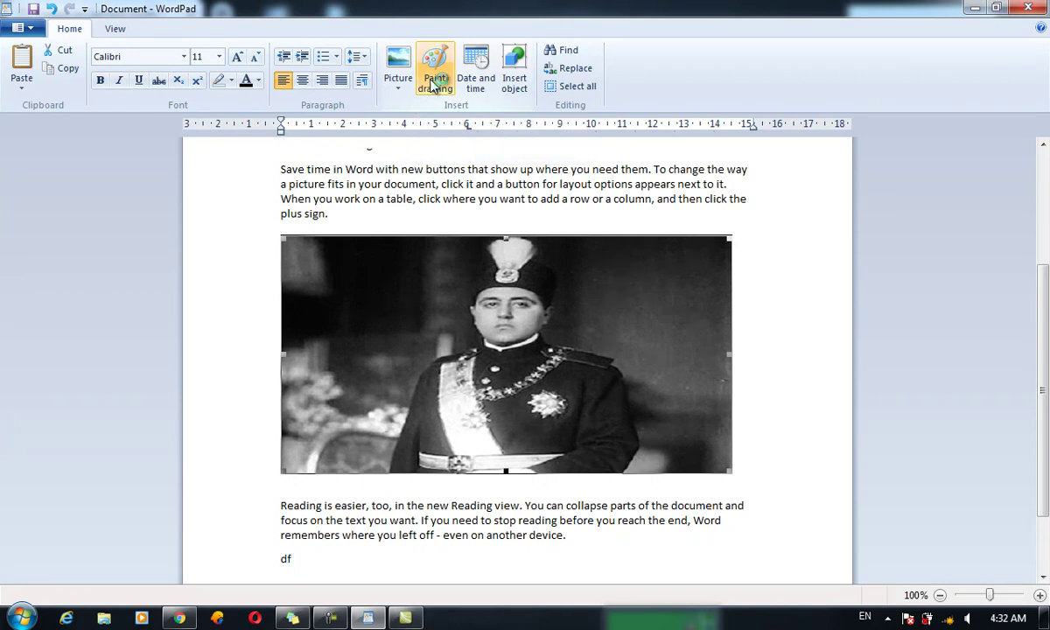
drag(64, 161, 49, 210)
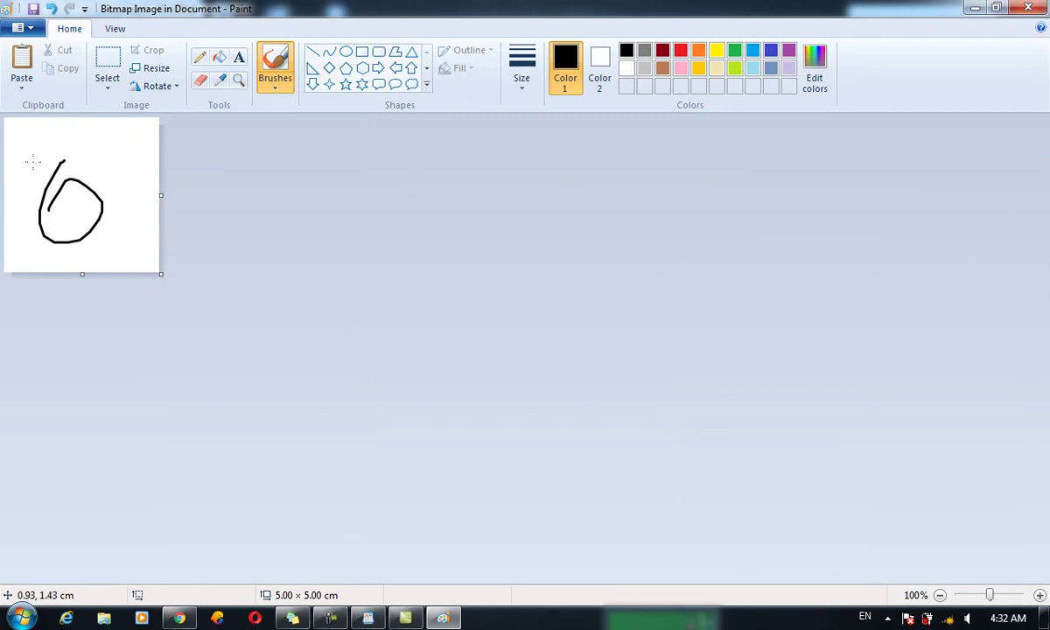
drag(22, 156, 20, 263)
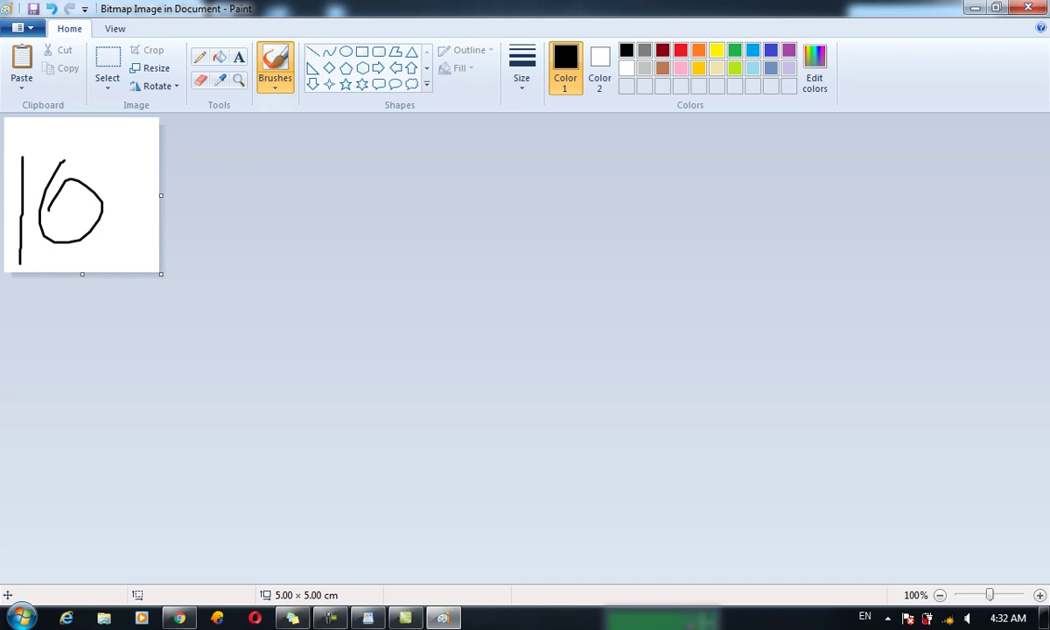
click(1022, 8)
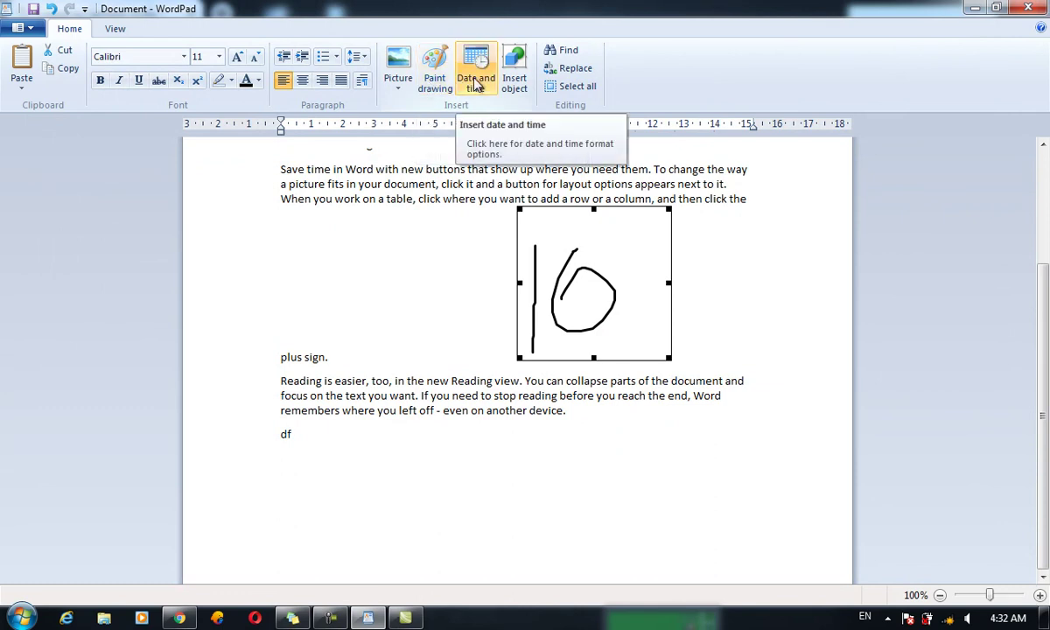
Step: Insert the date 'Thursday, 27 December, 2018' on a new line after 'device.'
click(571, 423)
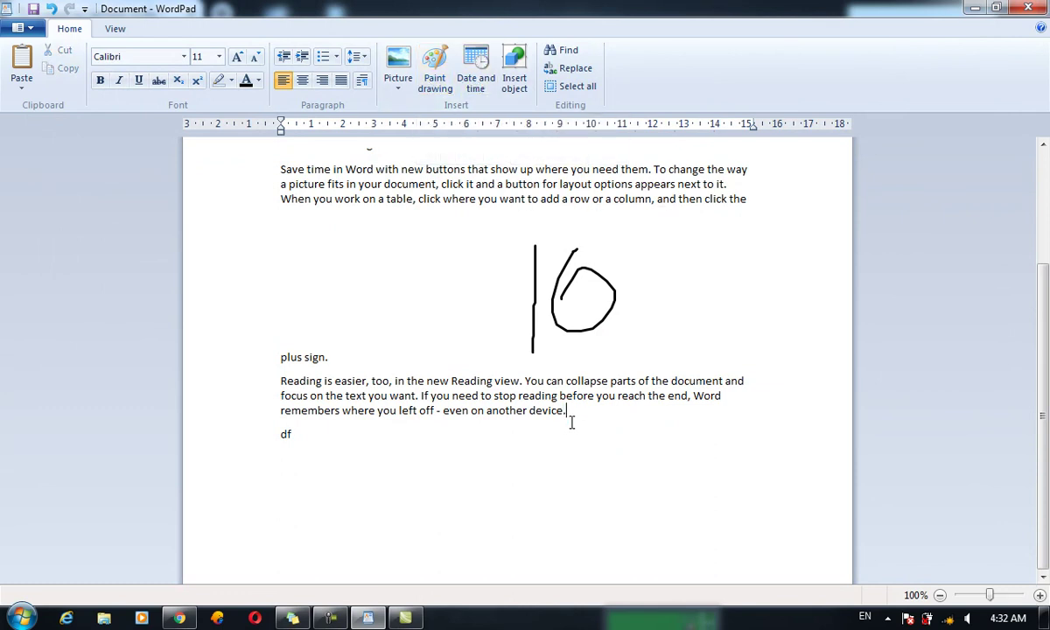
key(Return)
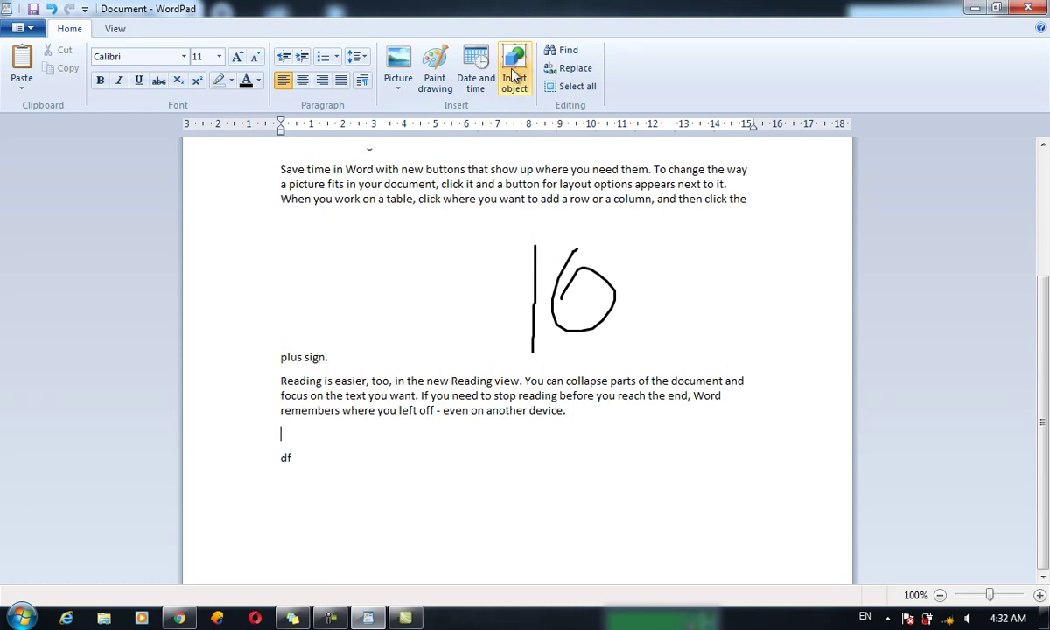
click(489, 85)
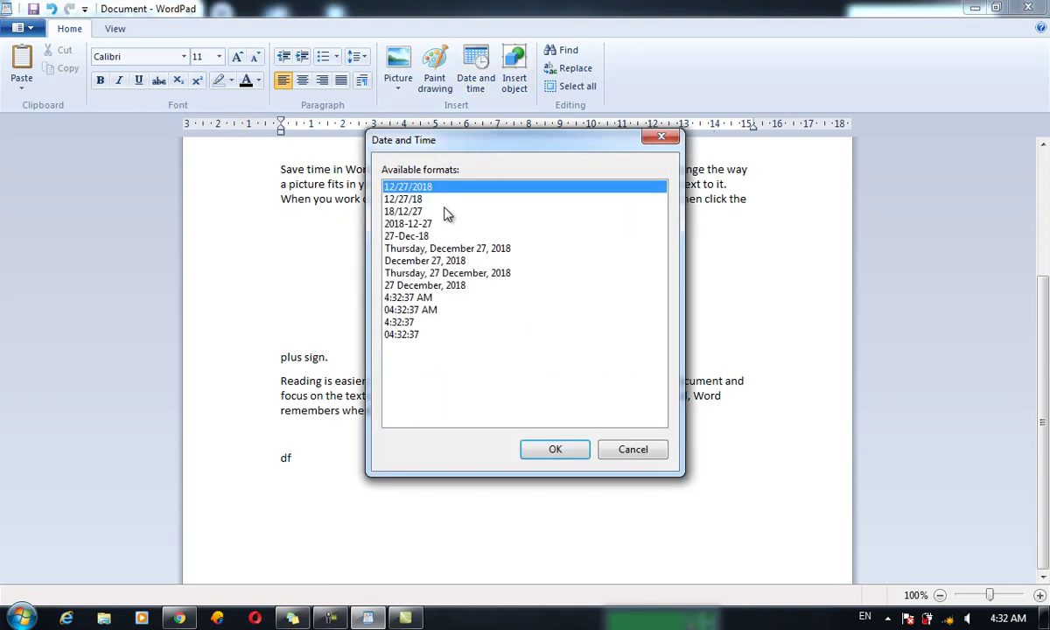
click(442, 248)
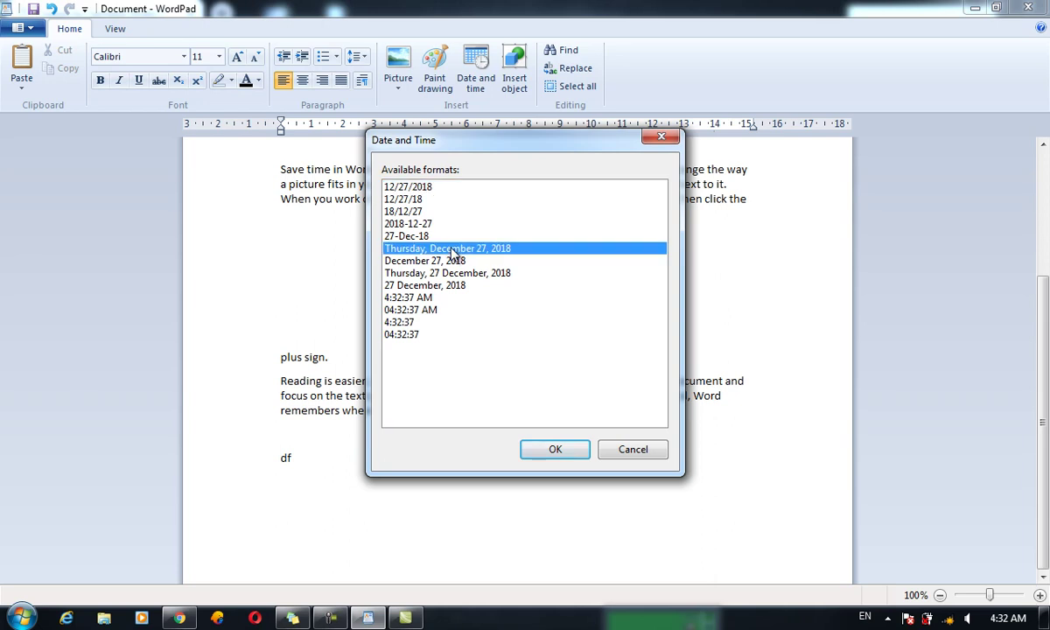
click(438, 273)
click(432, 299)
click(409, 272)
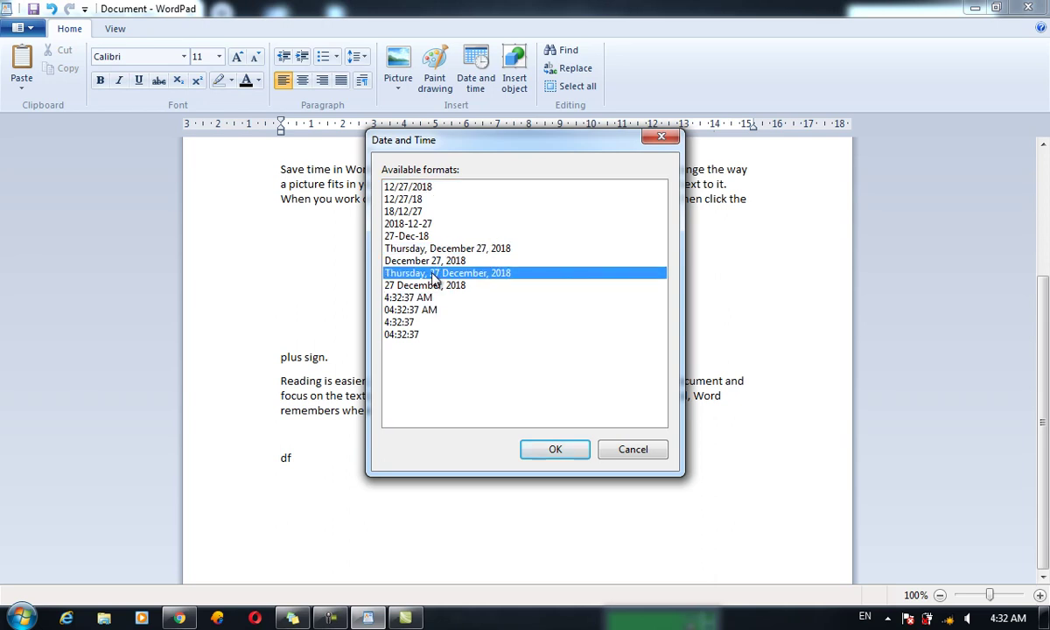
click(555, 449)
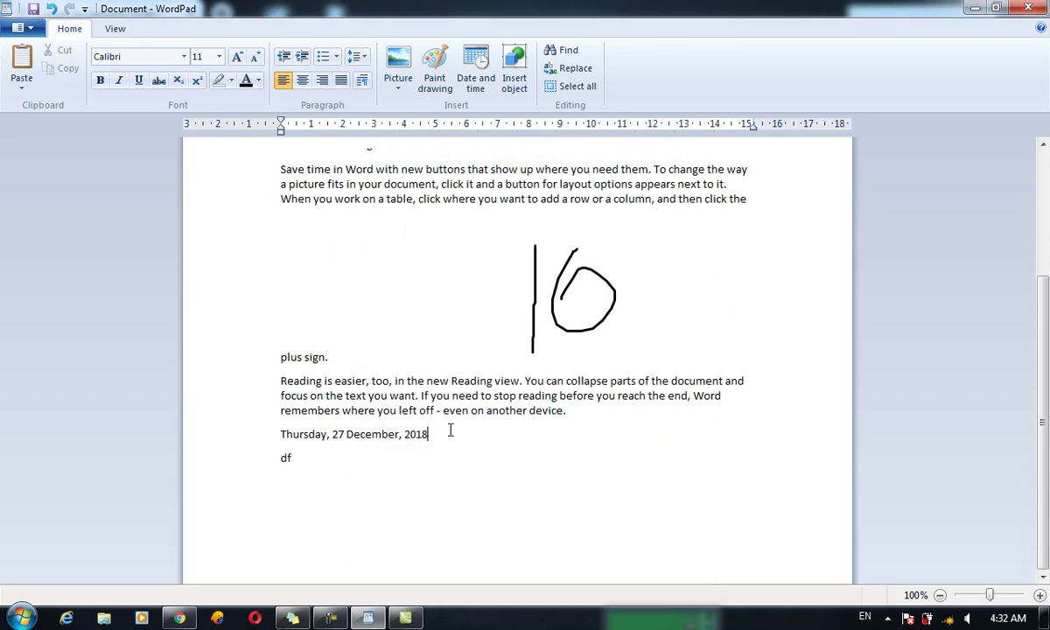